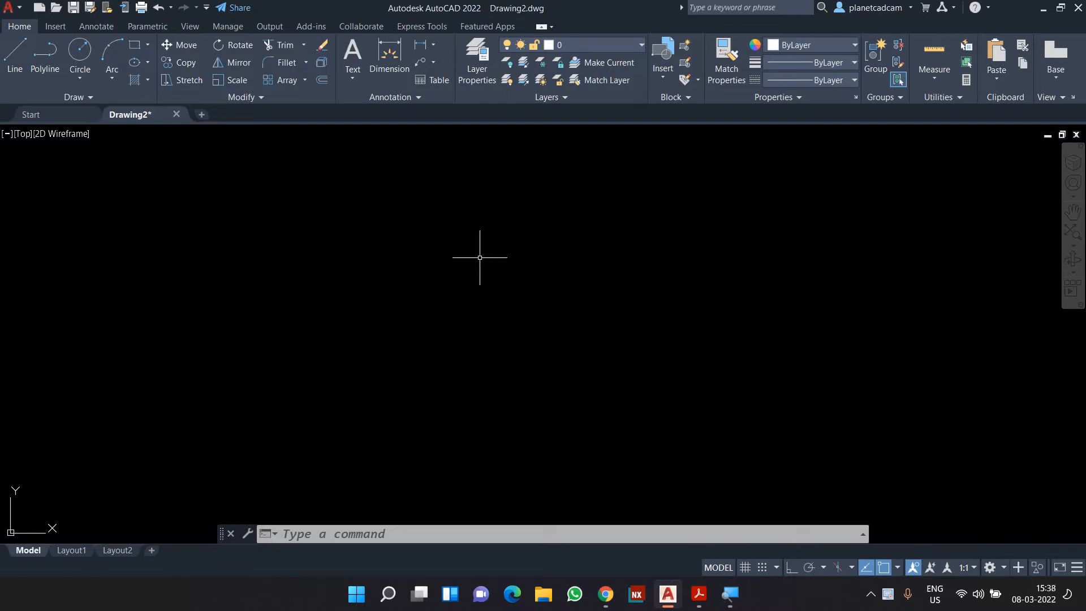
click(637, 246)
click(508, 346)
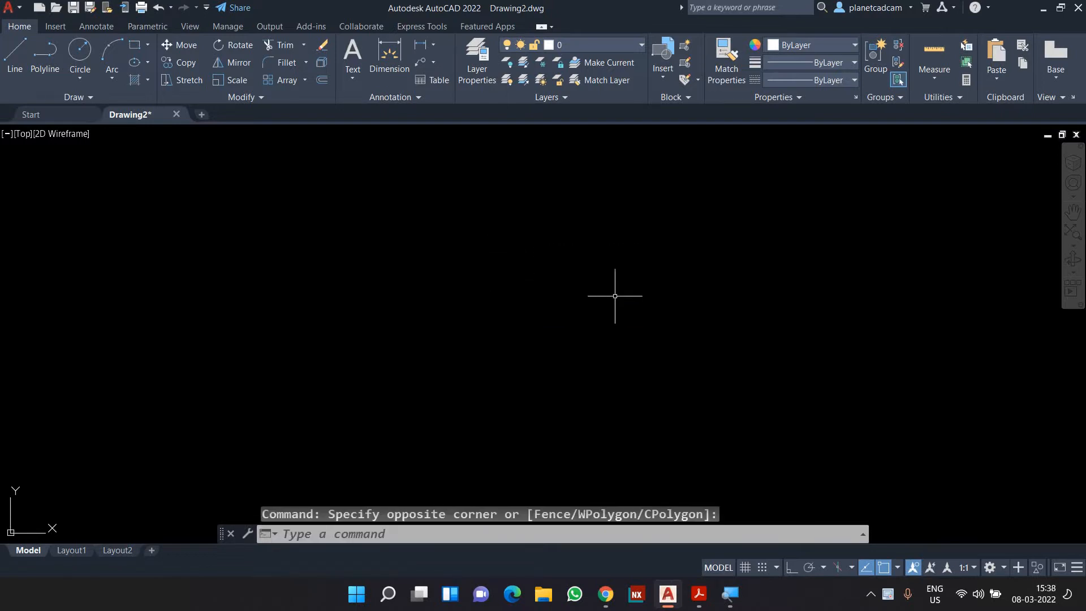
- Open Notepad, write the note "Array - AR enter", and return to the AutoCAD drawing
key(super+r)
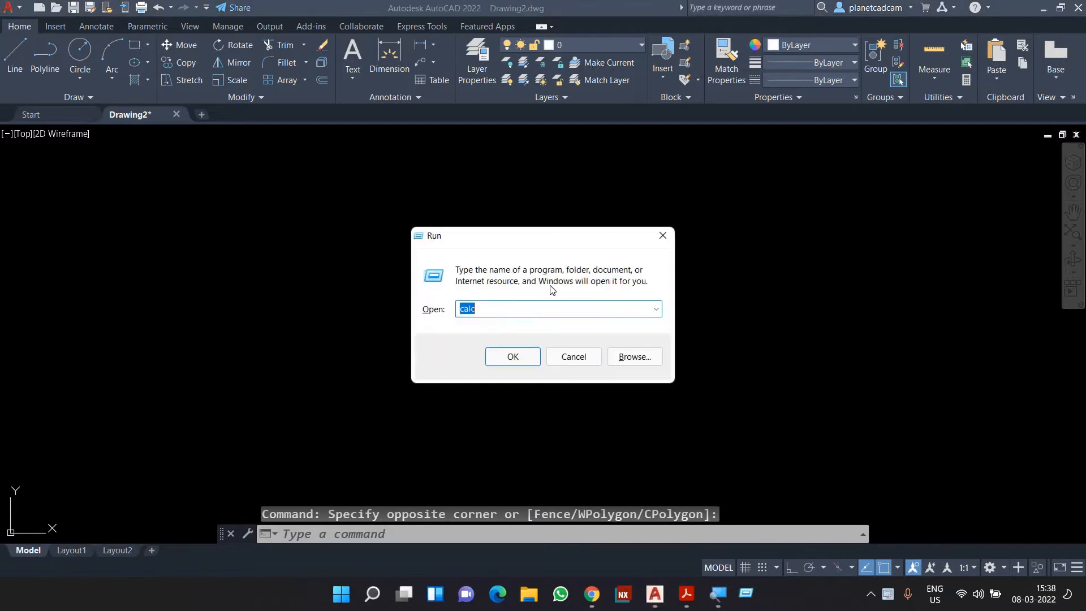
key(Return)
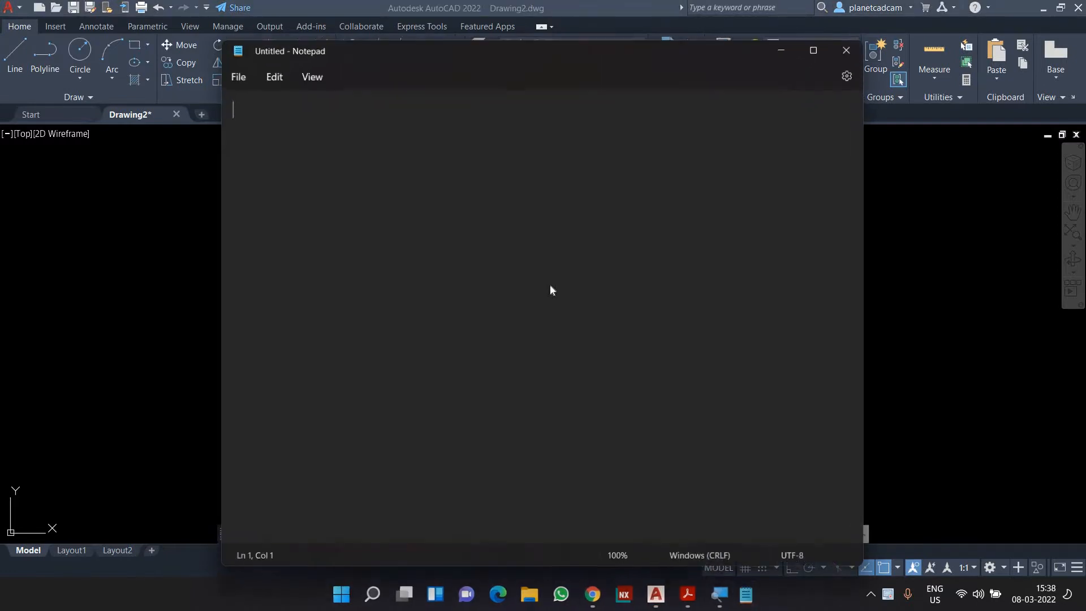
text(Ar)
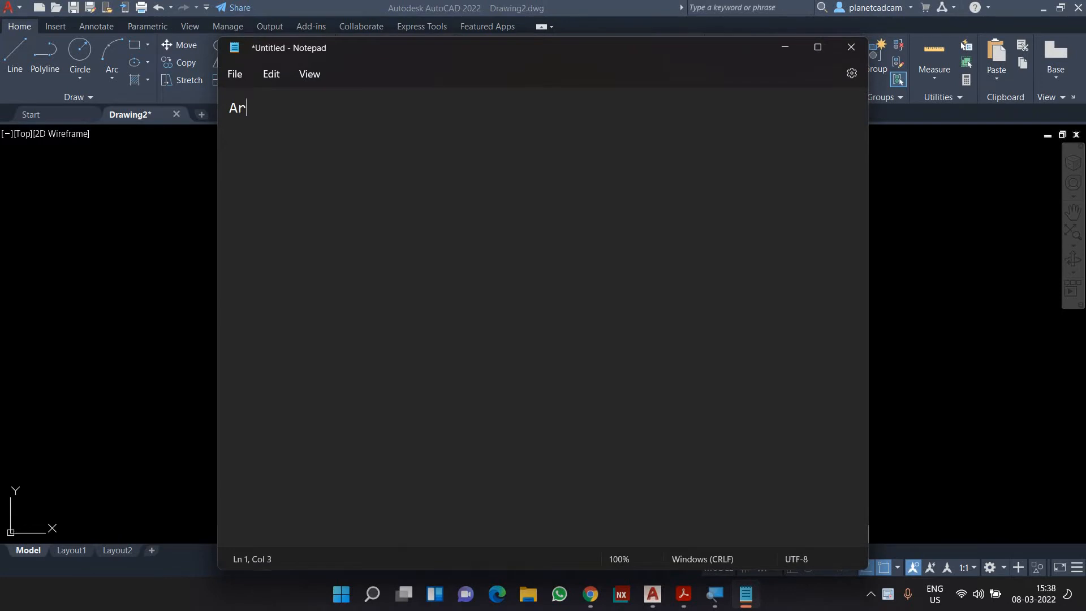
text(ray - AR enter)
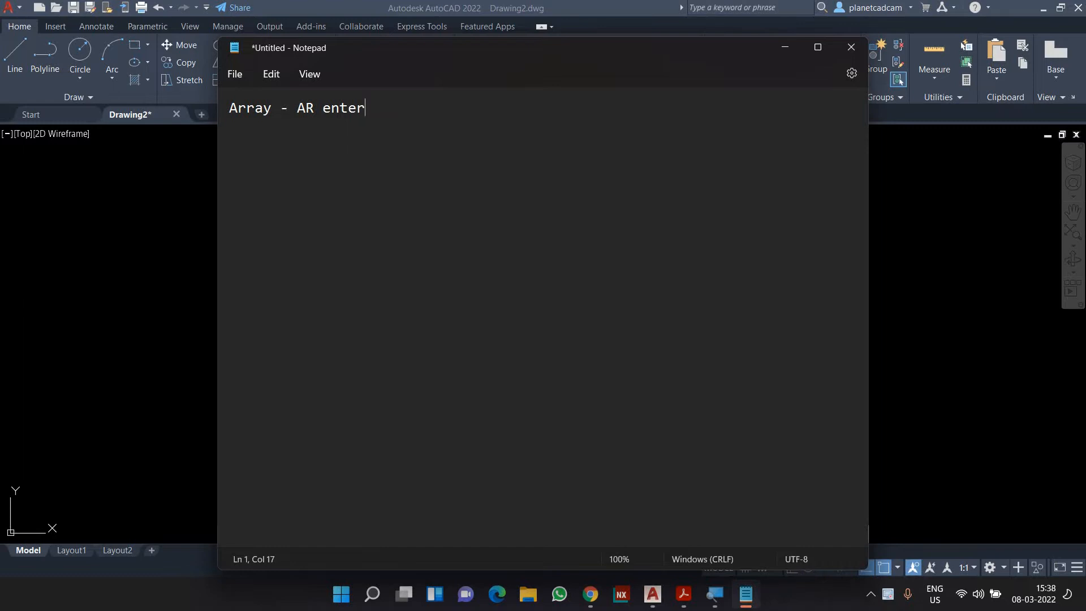
key(ctrl+a)
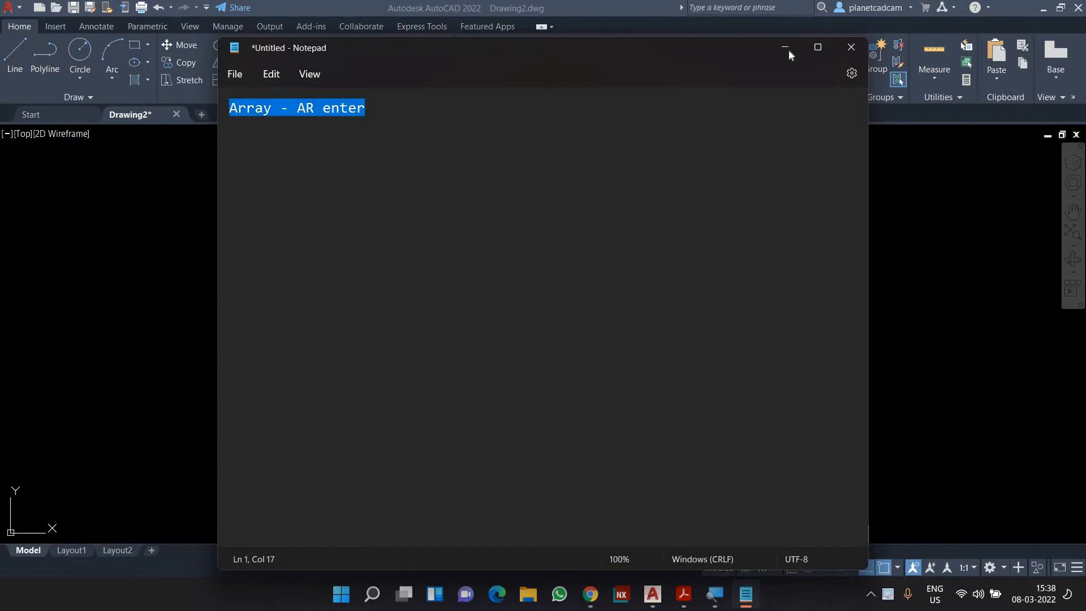
click(745, 594)
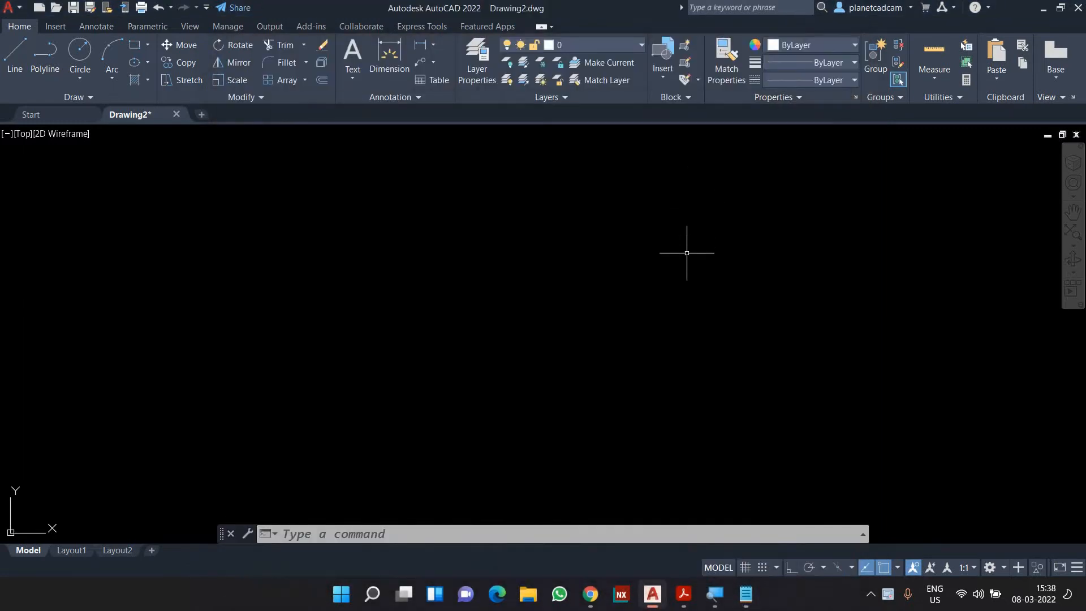
click(682, 237)
click(605, 304)
- Open Paint and enlarge the blank canvas to about 1379 × 553 px
key(super)
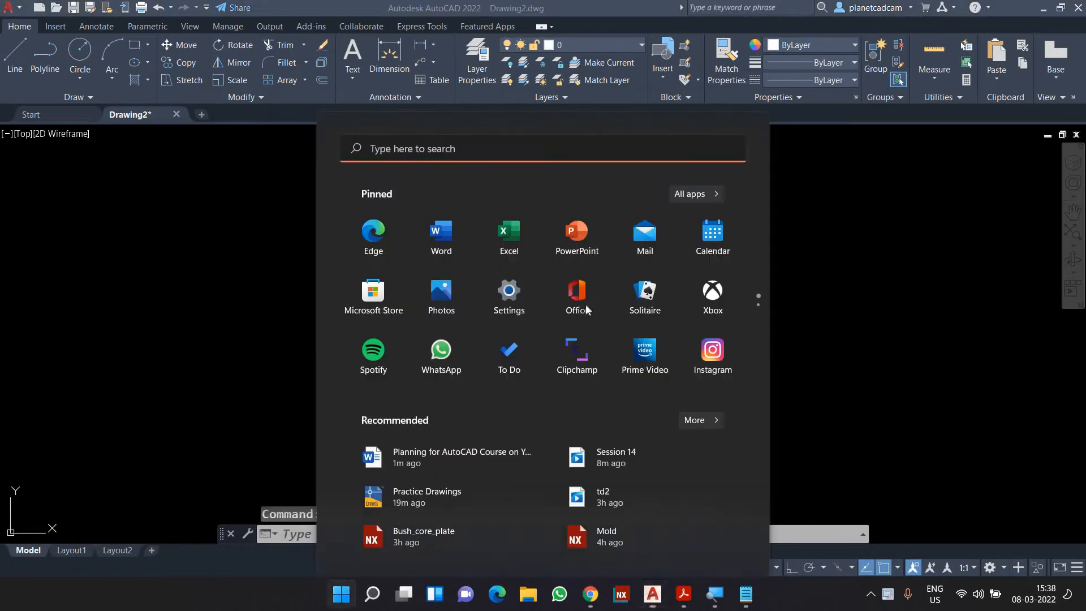
text(paint)
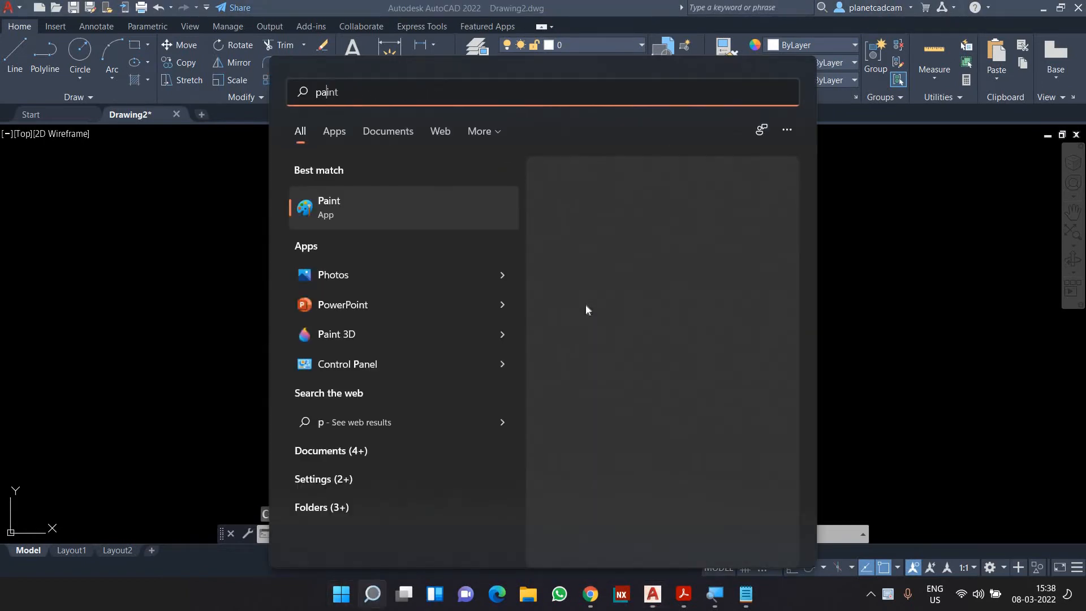
key(Return)
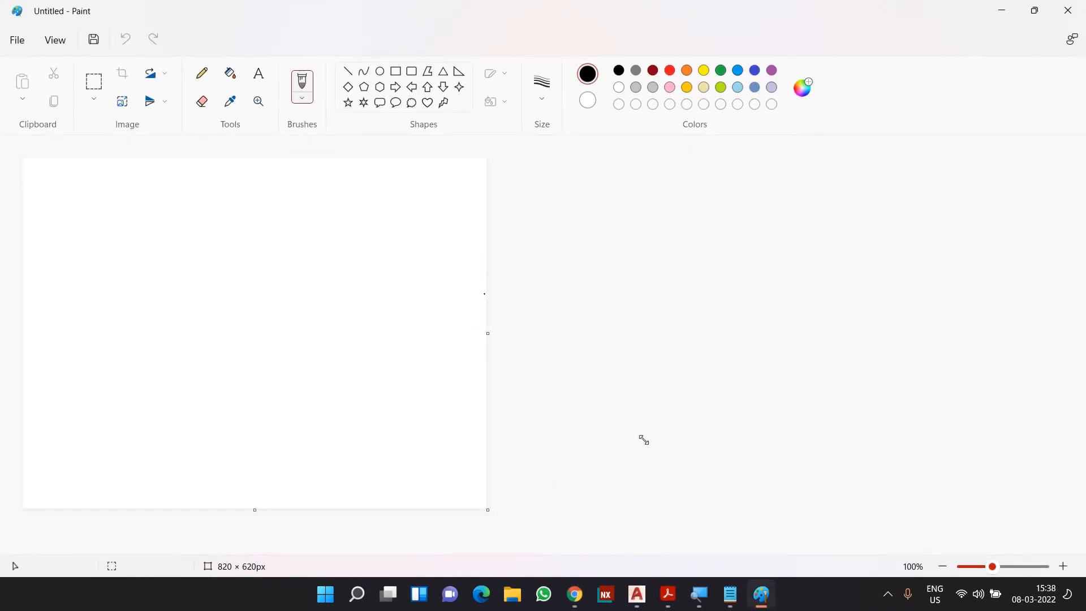
drag(644, 439, 791, 456)
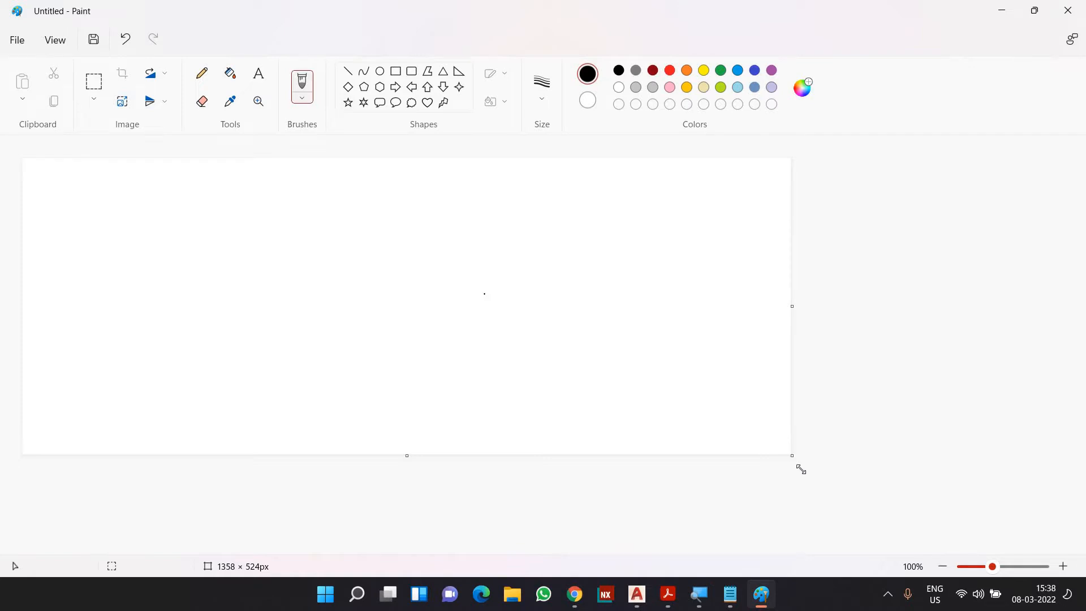
drag(801, 470, 826, 481)
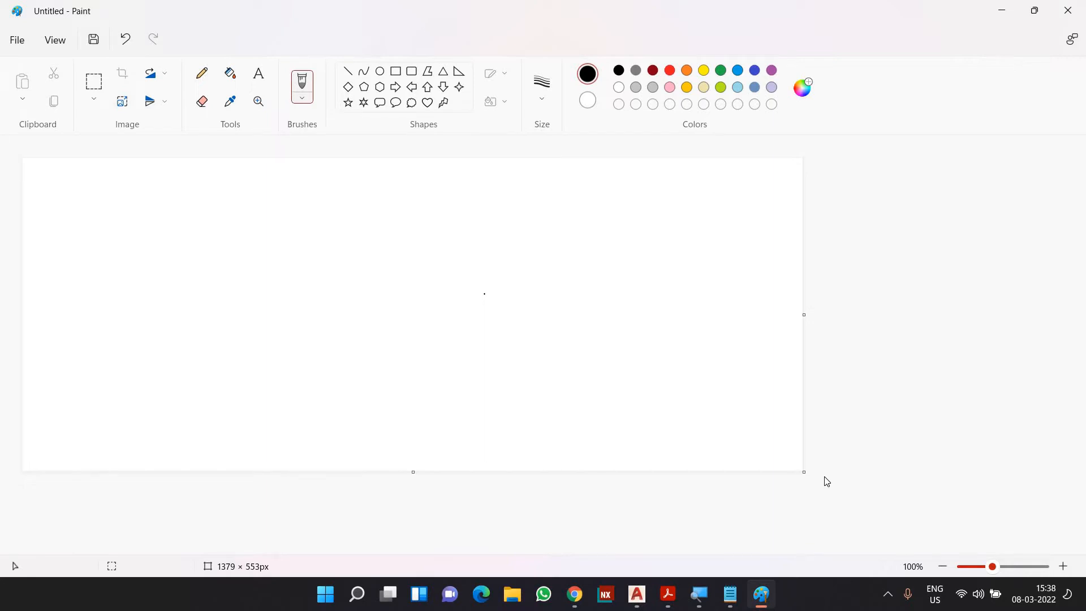
- Draw a rectangle about 149 × 87 px low on the canvas and place three copies beside it to form an evenly spaced row of four
click(396, 71)
drag(173, 396, 257, 346)
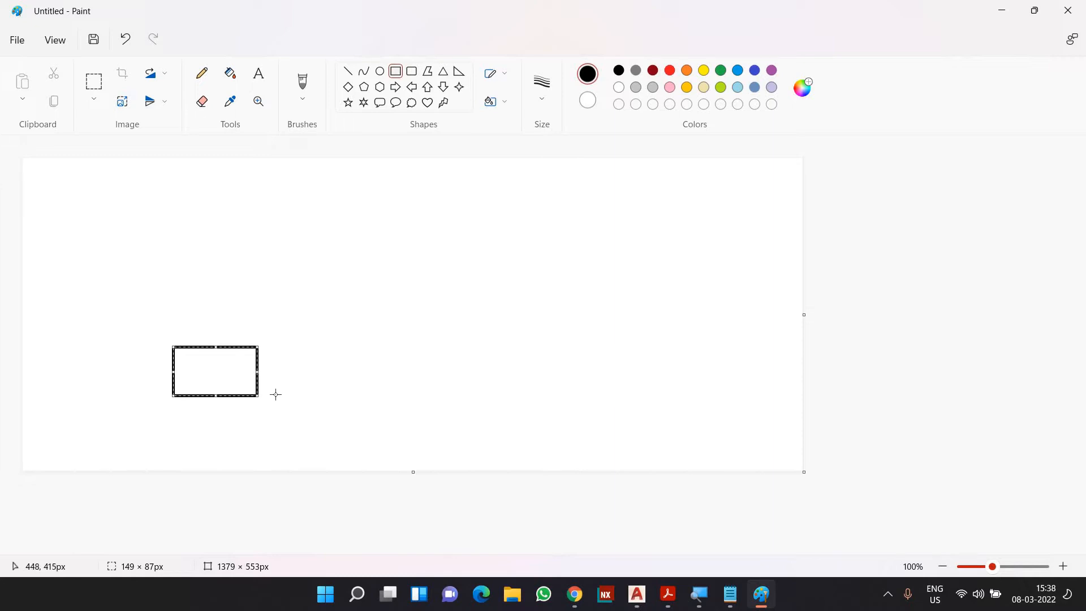
click(93, 81)
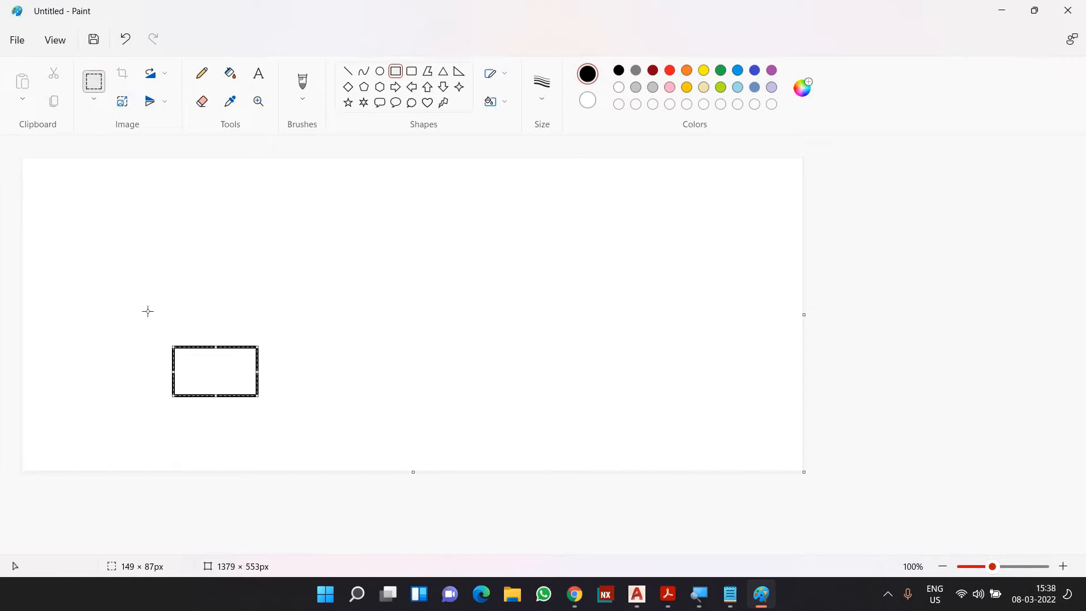
drag(166, 339, 264, 401)
key(ctrl+c)
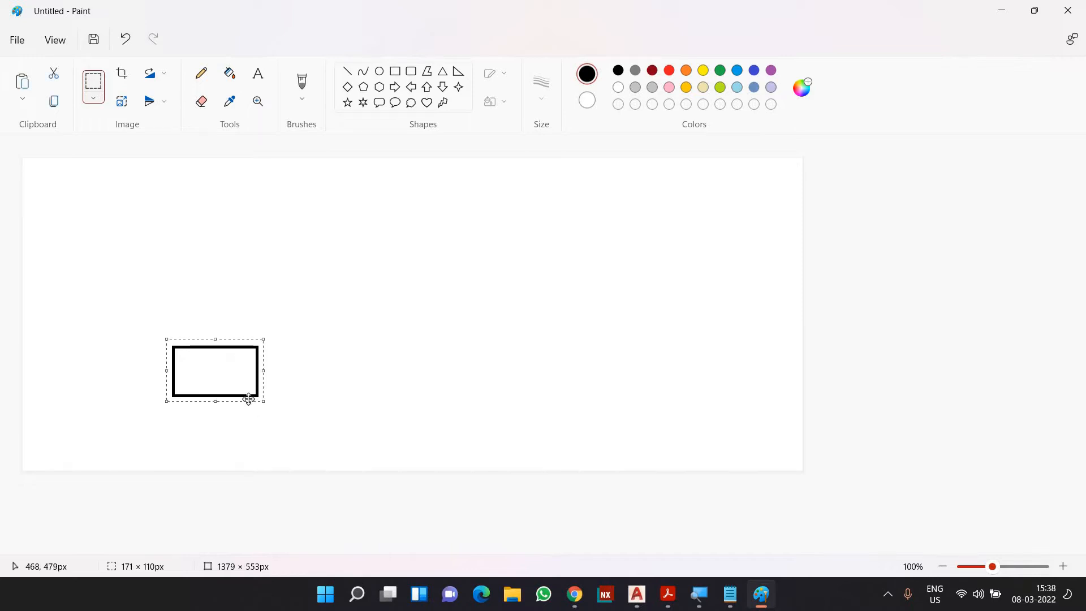
key(ctrl+v)
drag(87, 205, 334, 386)
key(ctrl+v)
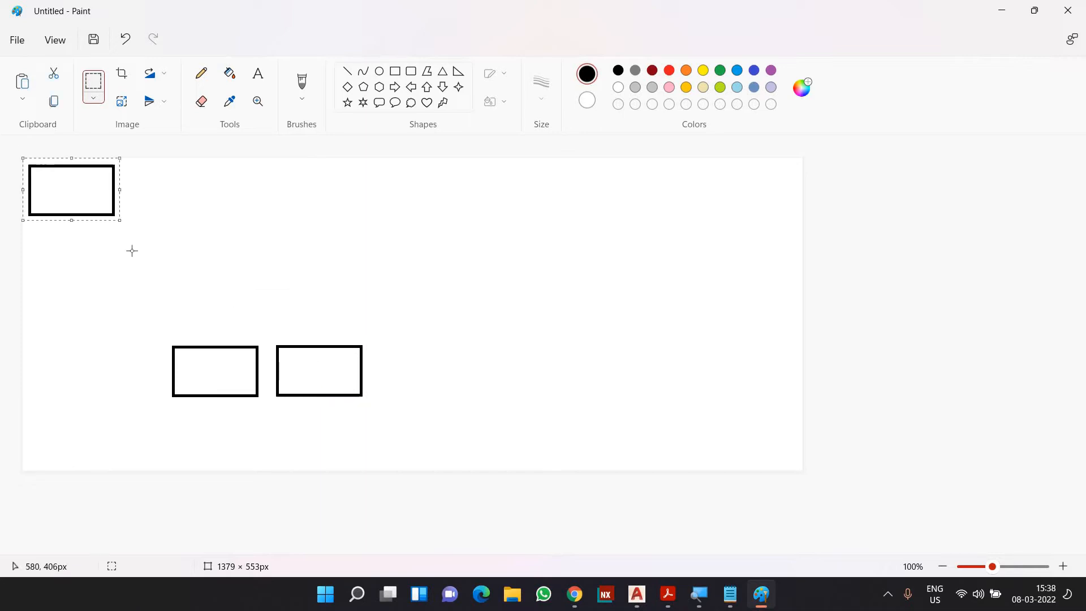
drag(58, 195, 407, 375)
key(ctrl+v)
drag(97, 200, 546, 380)
click(483, 442)
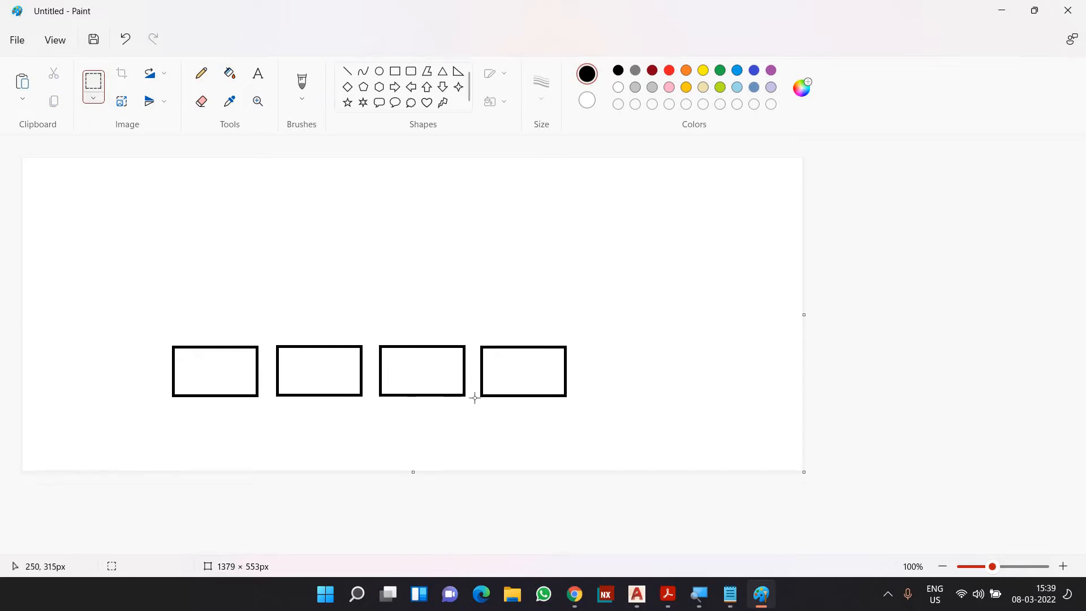
- Copy the row of four rectangles twice, stacking the copies above it to form a grid of three rows
drag(163, 336, 578, 410)
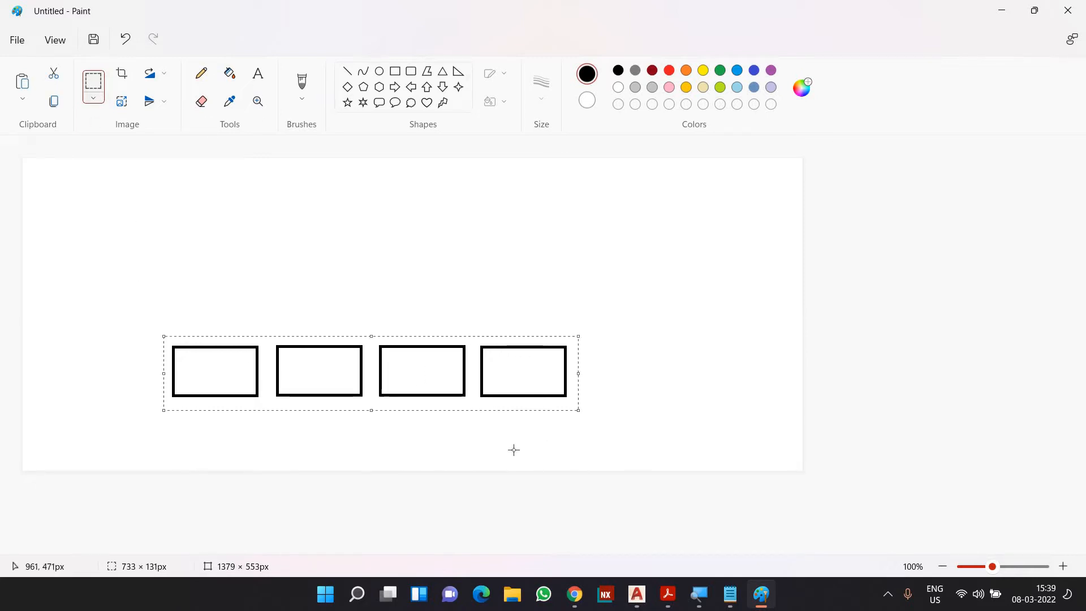
key(ctrl+c)
key(ctrl+v)
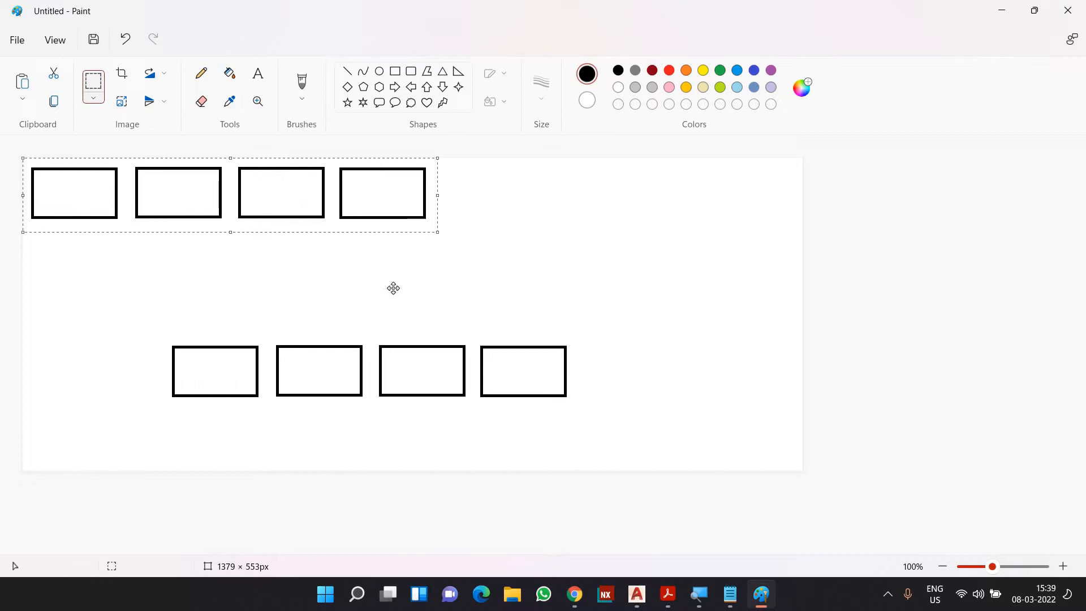
drag(264, 200, 388, 310)
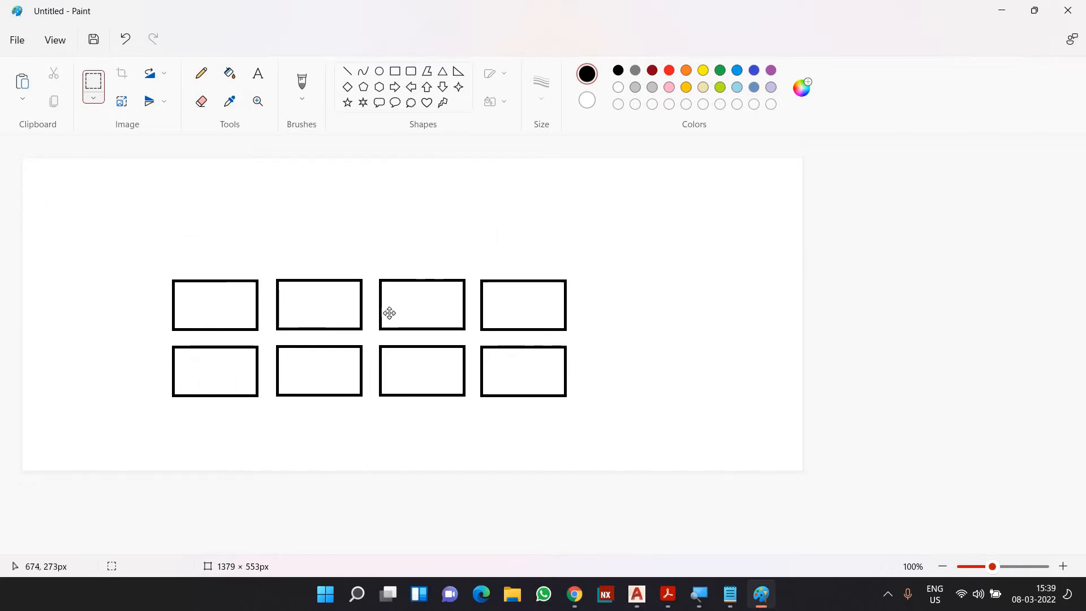
key(ctrl+v)
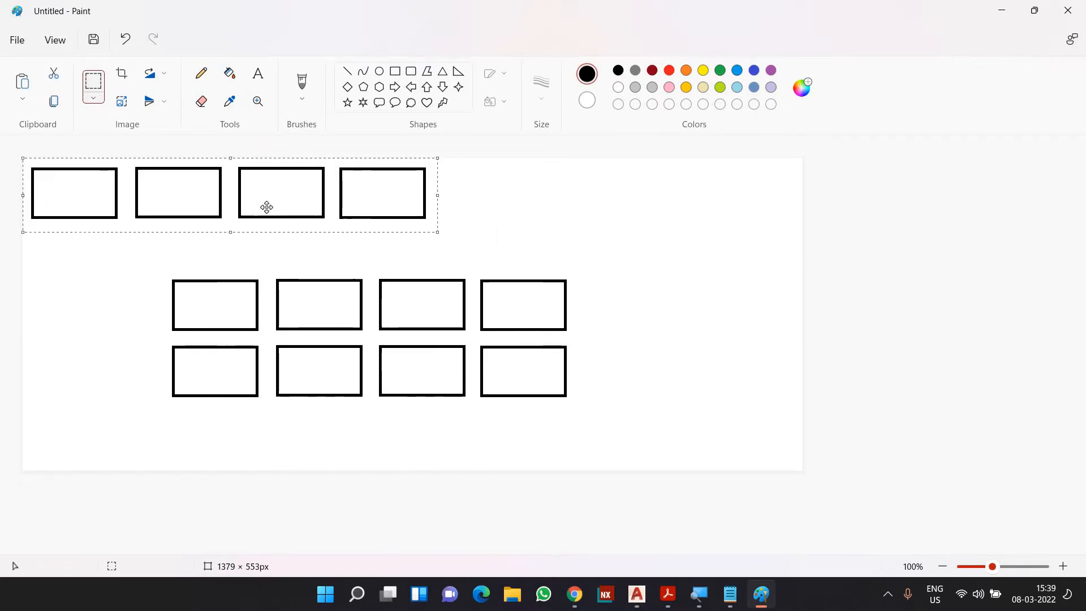
drag(267, 206, 394, 247)
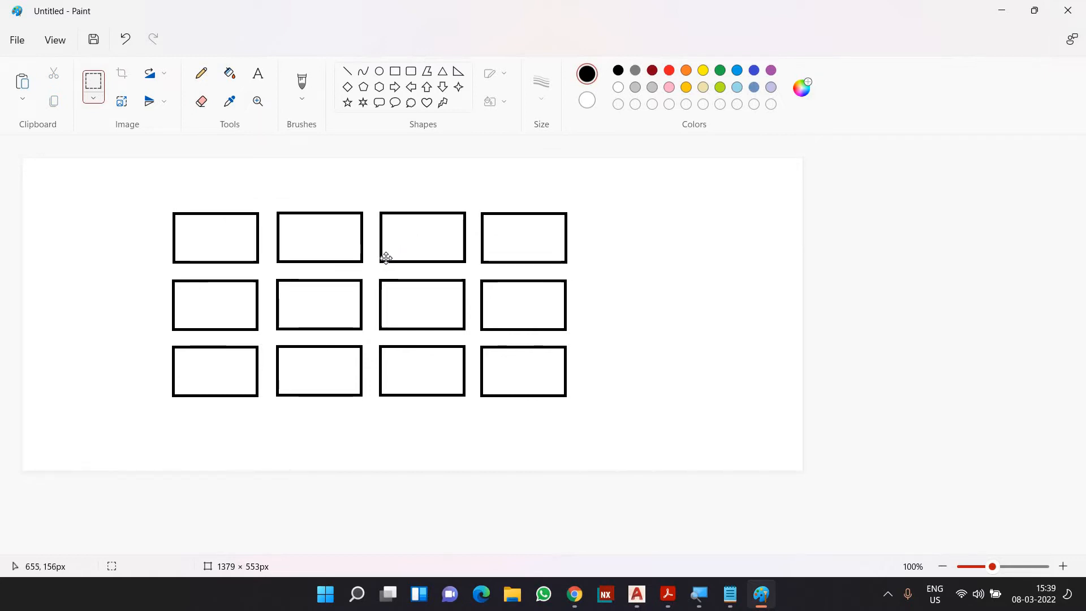
click(233, 366)
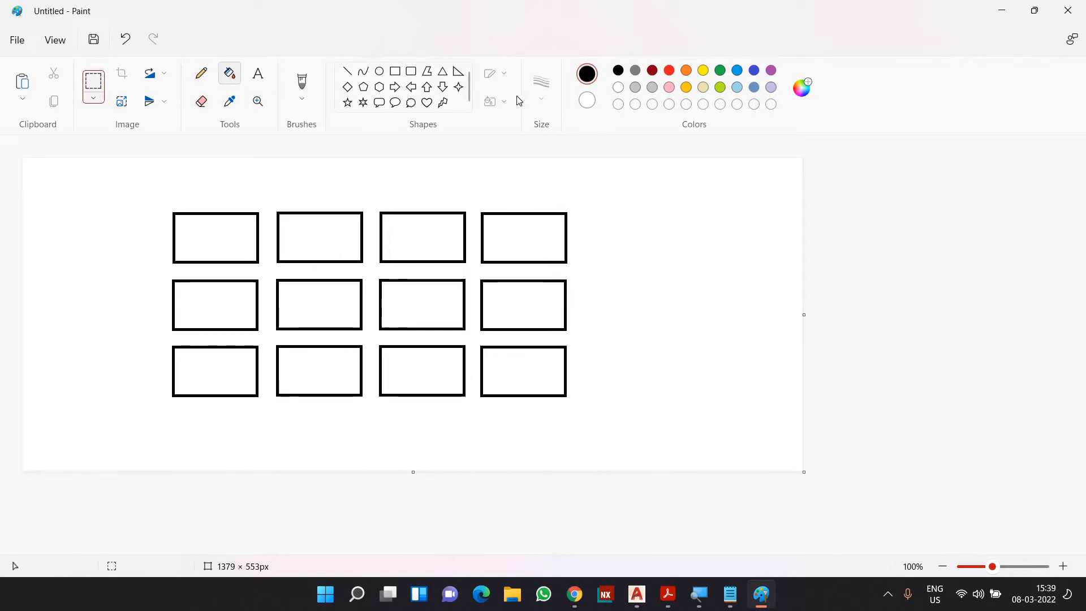
- Fill all four rectangles of the grid's bottom row with pink
click(230, 73)
click(670, 87)
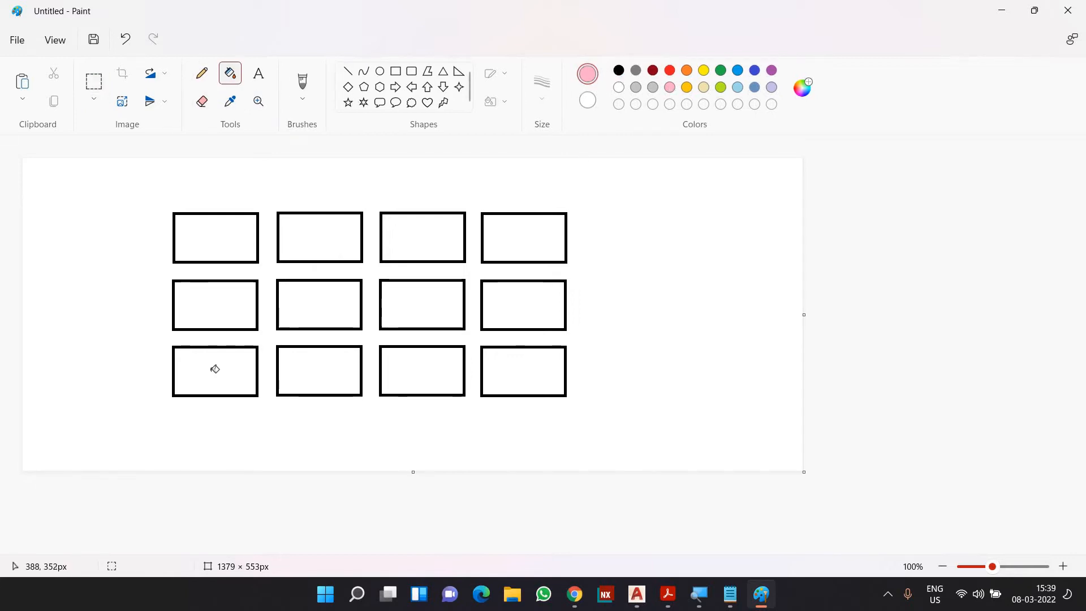
click(218, 370)
click(323, 371)
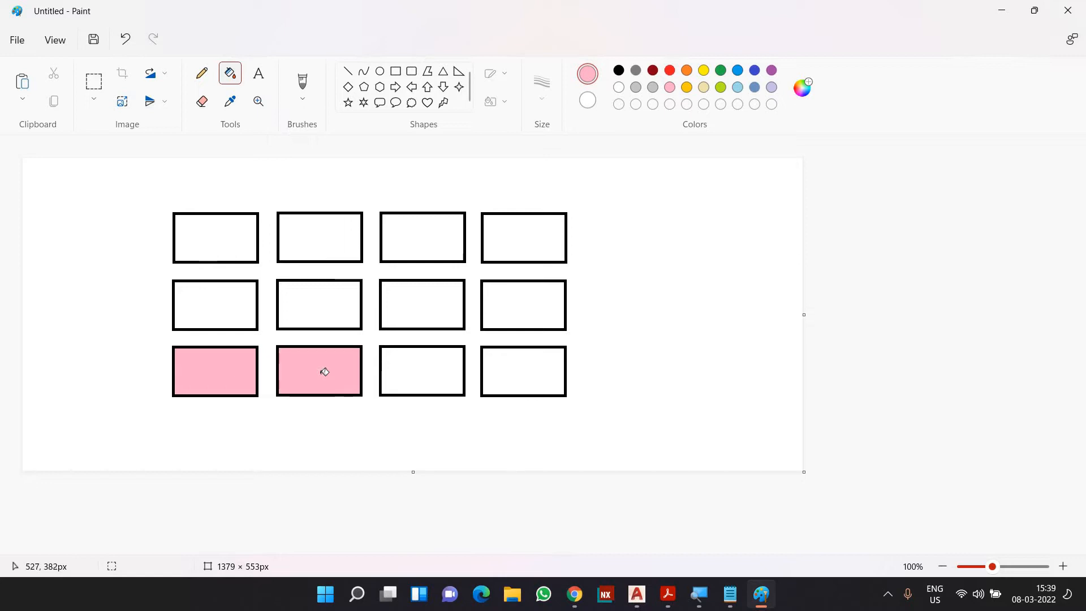
click(415, 369)
click(517, 370)
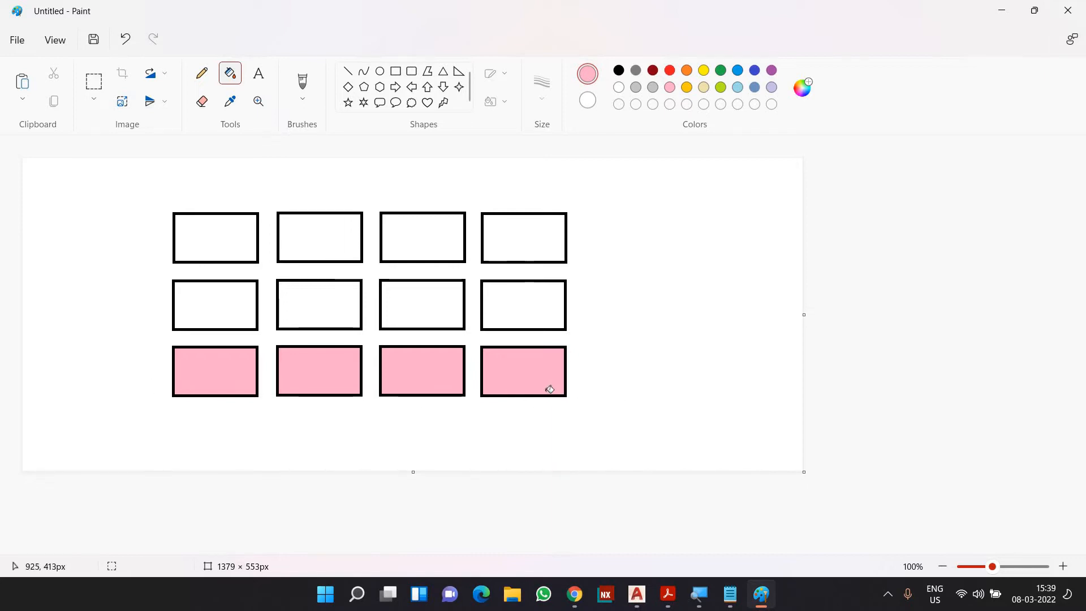
- Fill the middle and top rectangles of the grid's first column with dark red
click(653, 71)
click(240, 314)
click(236, 247)
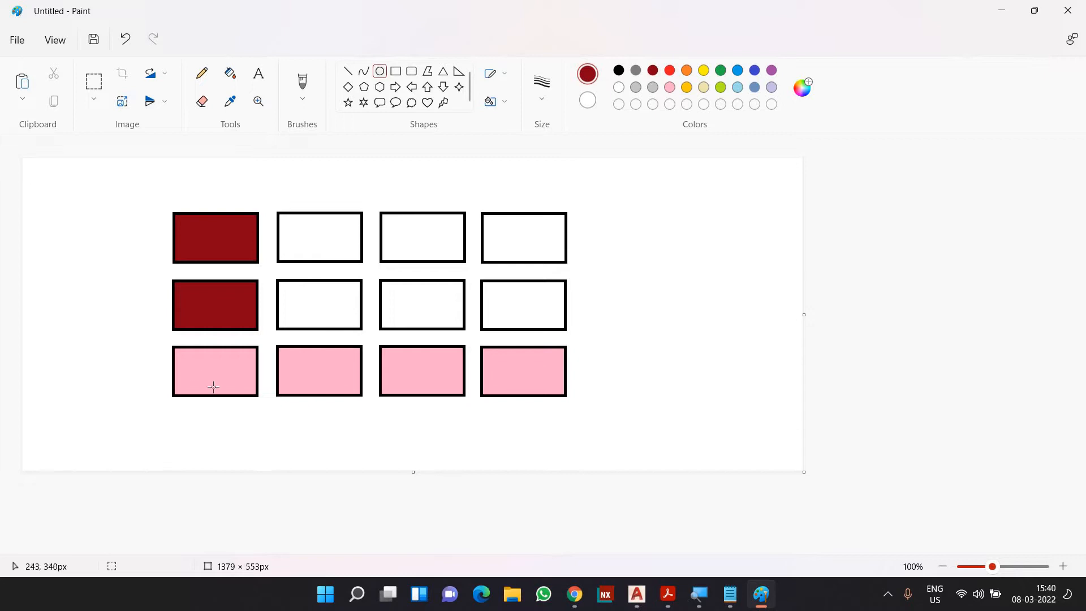
- Draw a dark red ellipse about 196 × 95 px around the grid's bottom-left rectangle and undo it
mouse_move(159, 349)
mouse_down()
mouse_move(227, 395)
mouse_move(271, 403)
mouse_up()
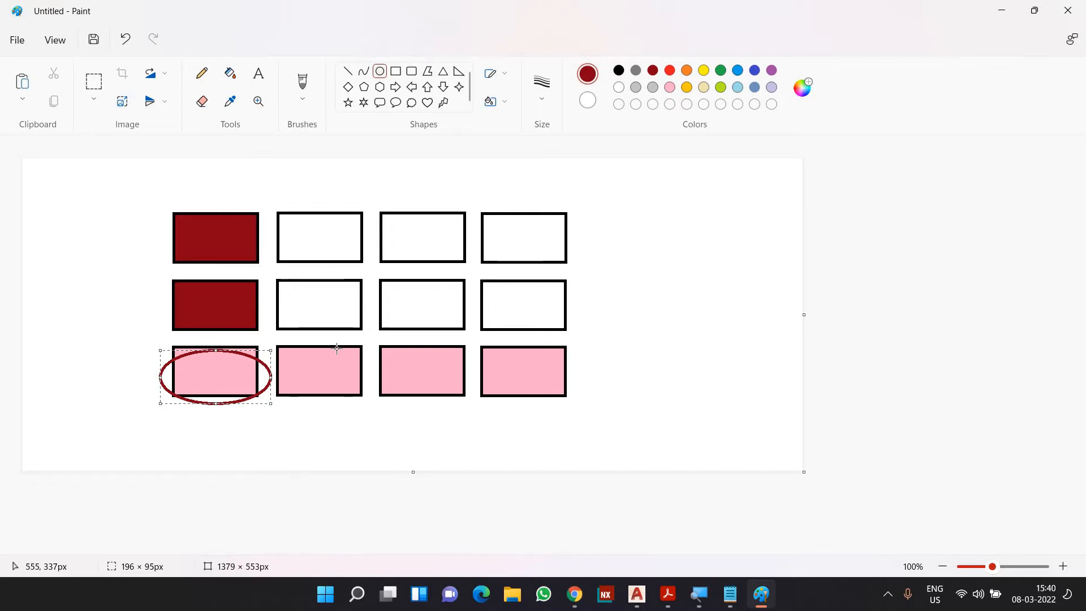
key(ctrl+z)
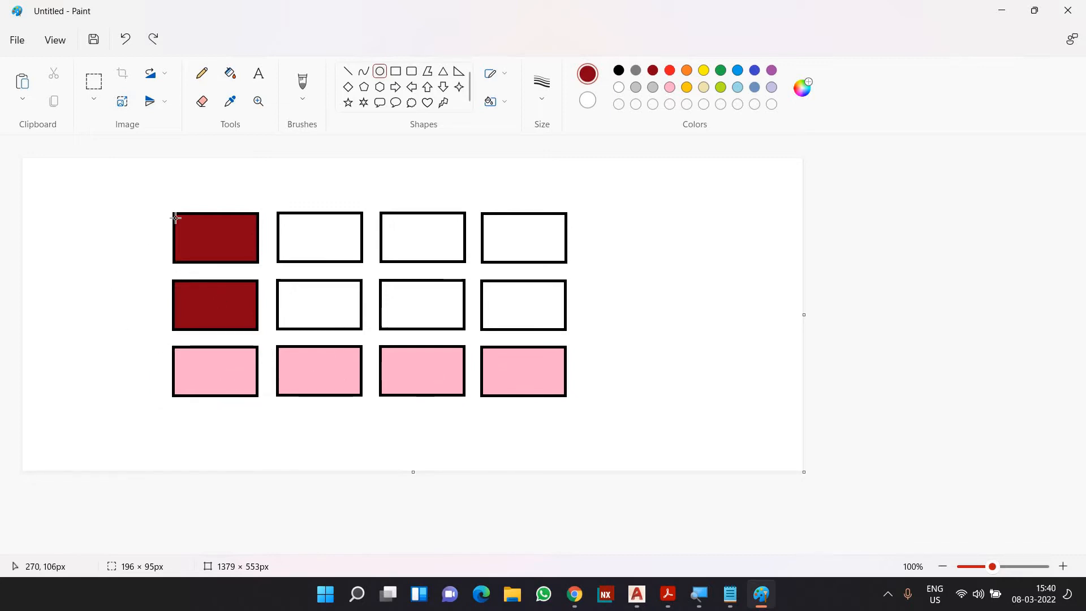
- Add a dark red two-line text beside the grid reading "Rows - 3" and "Columns - 5"
click(258, 74)
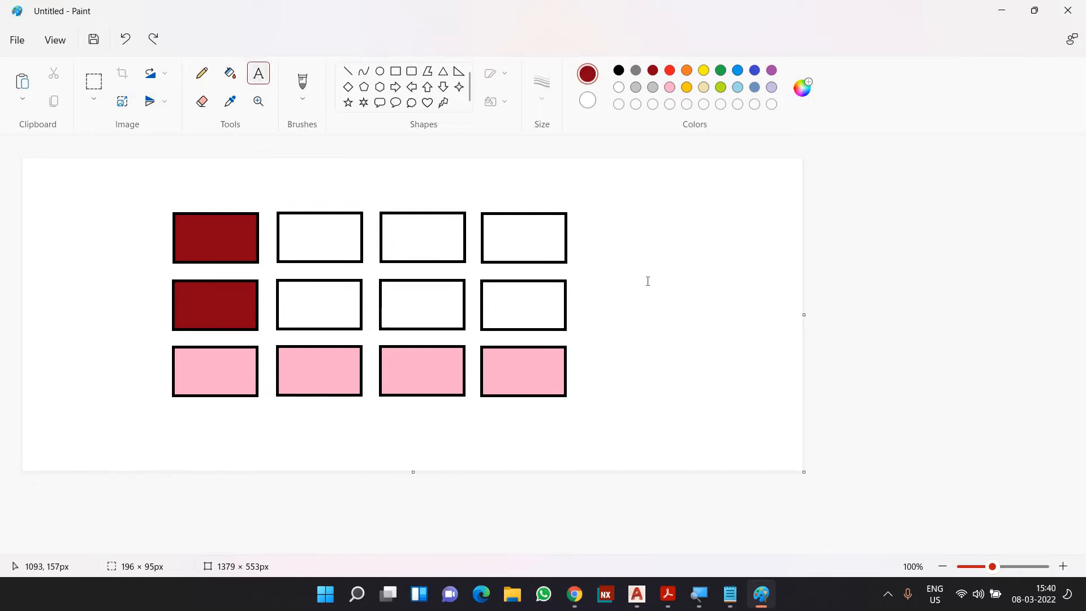
click(637, 251)
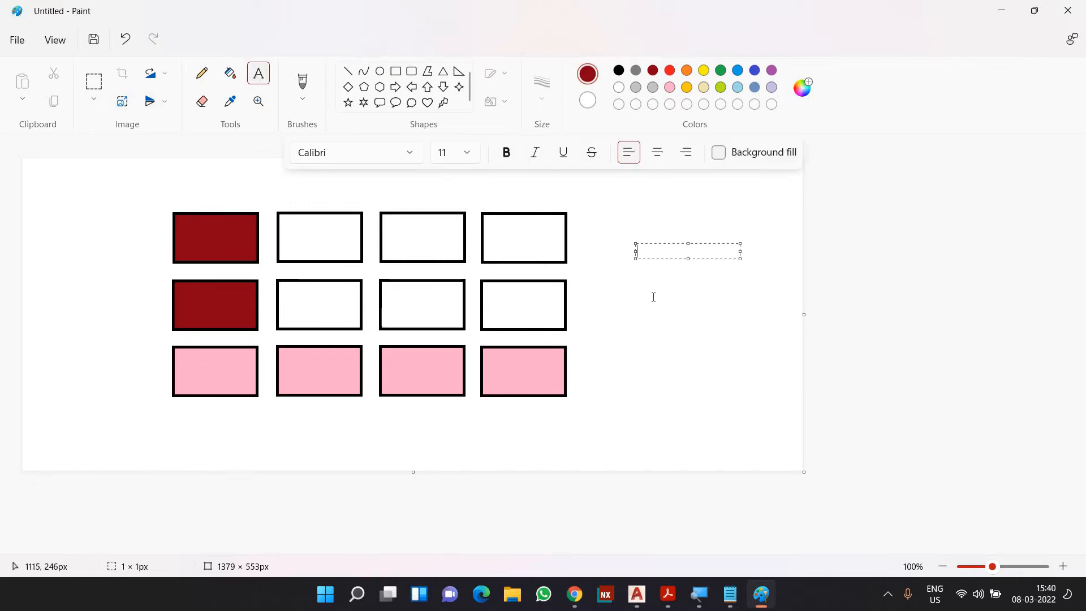
text(Rows - 3)
key(Return)
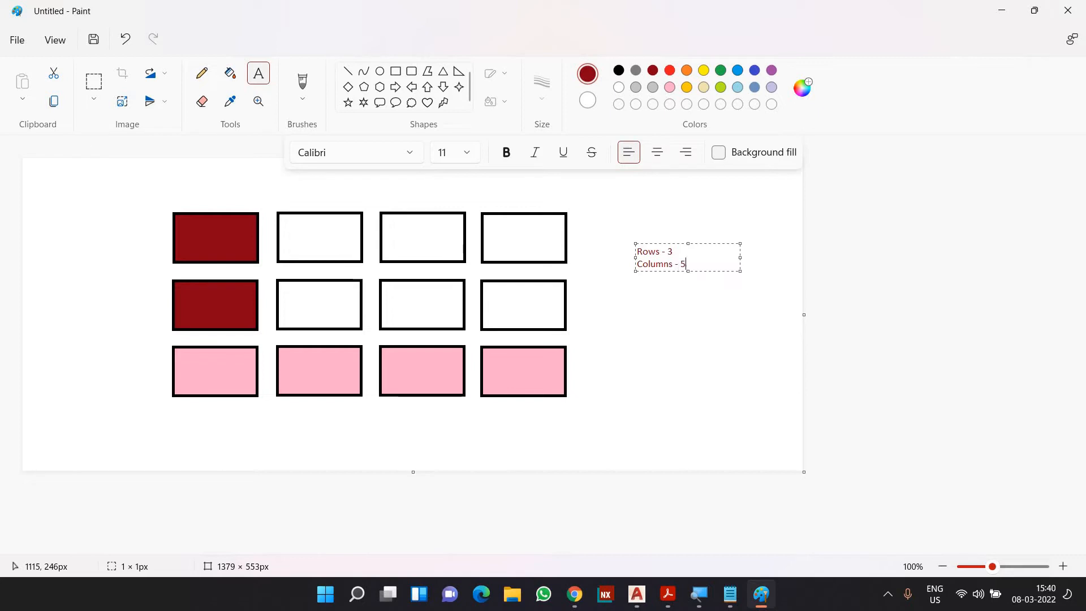
click(626, 301)
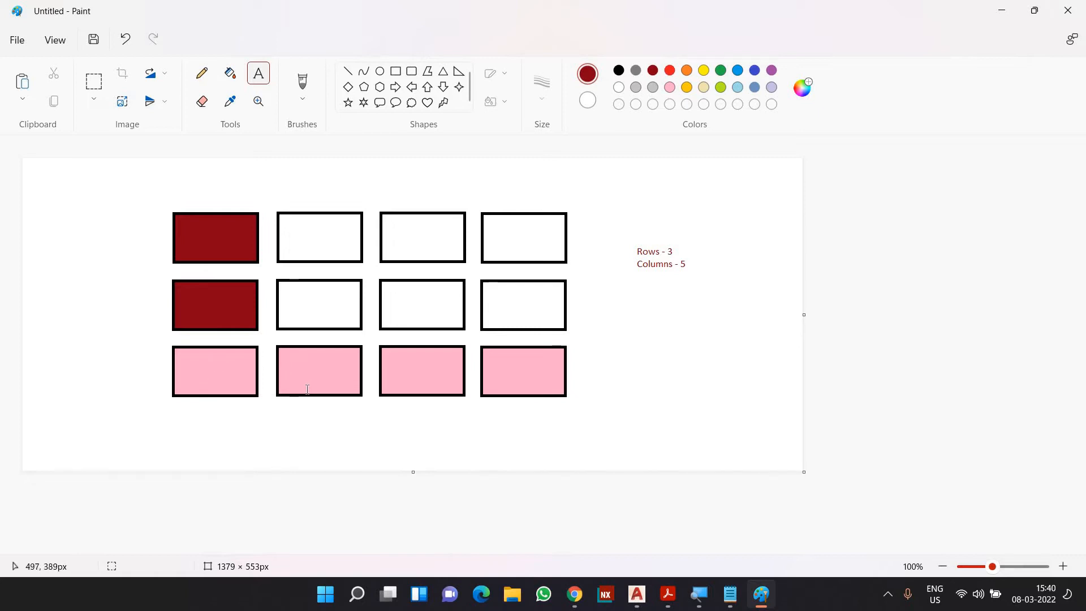
- Draw a dark red horizontal line about 190 px long below the bottom row, from the first rectangle's left edge to the second's
click(347, 71)
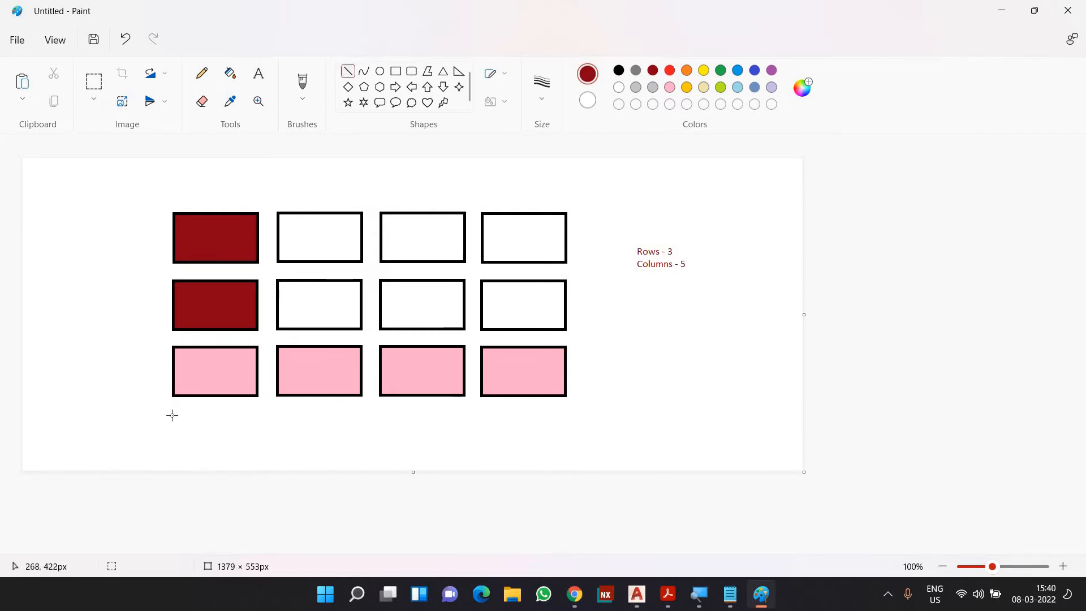
drag(172, 416, 279, 407)
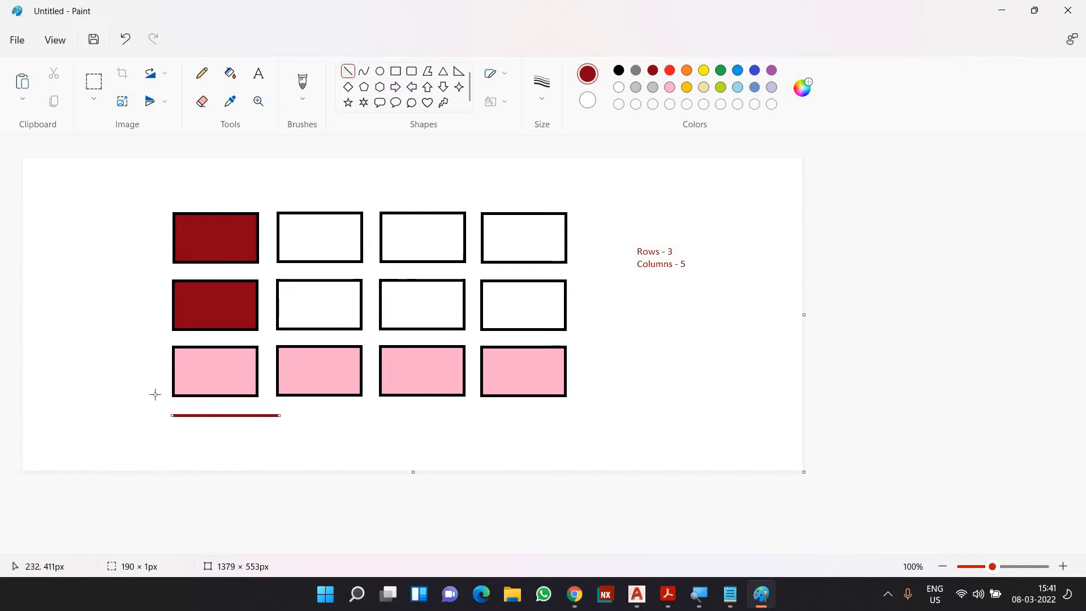
- Draw a dark red vertical line about 114 px long beside the first column, from the bottom rectangle's lower edge to the middle rectangle's lower edge
drag(153, 394, 154, 328)
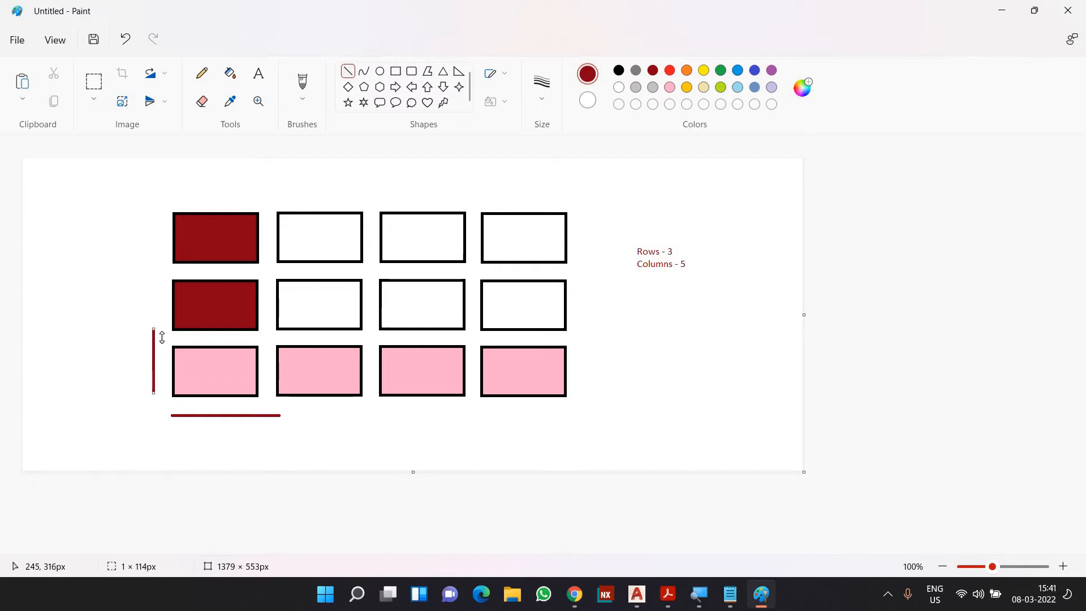
click(123, 323)
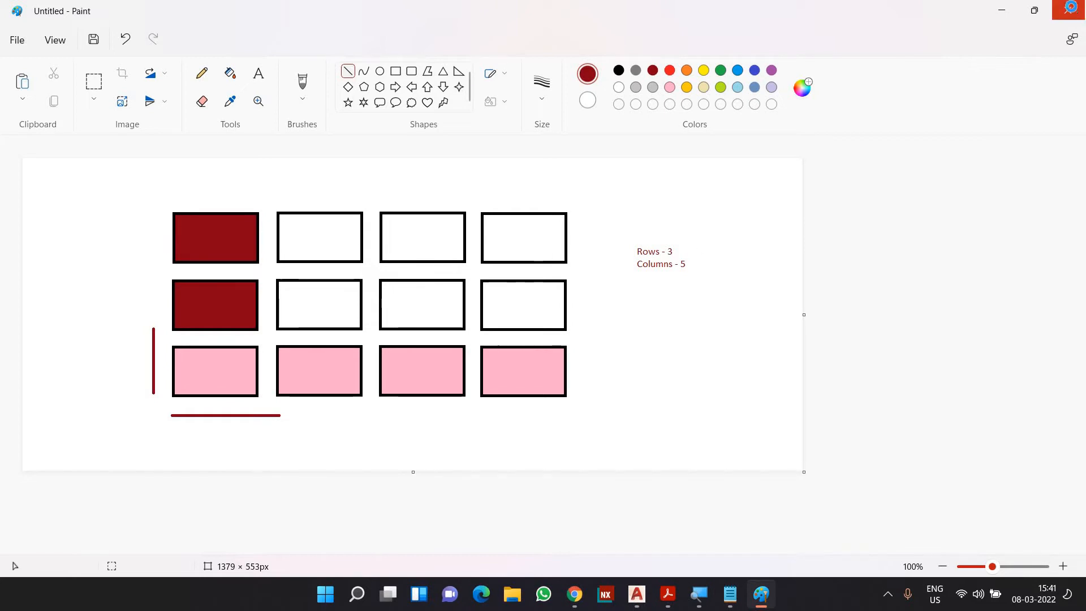
- Close the Paint sketch without saving it and return to the empty AutoCAD drawing
click(1070, 16)
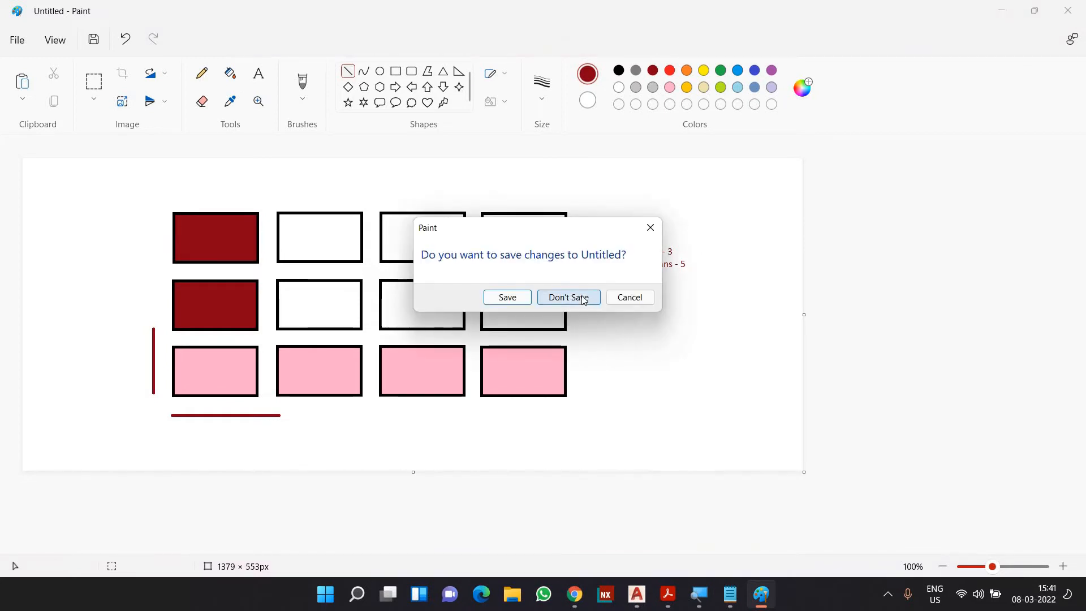
click(584, 298)
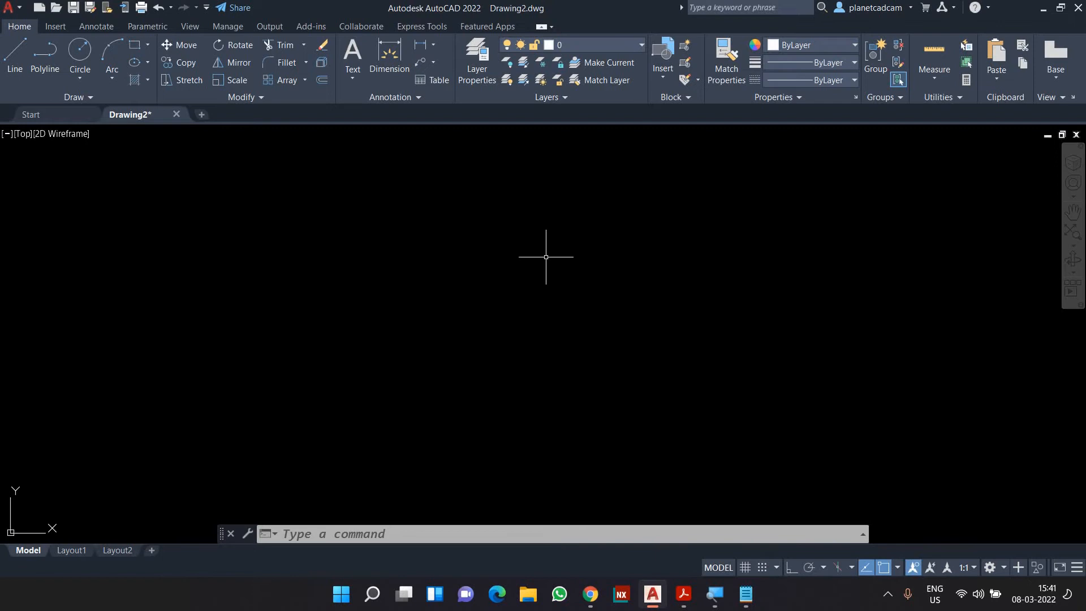
click(504, 204)
click(413, 291)
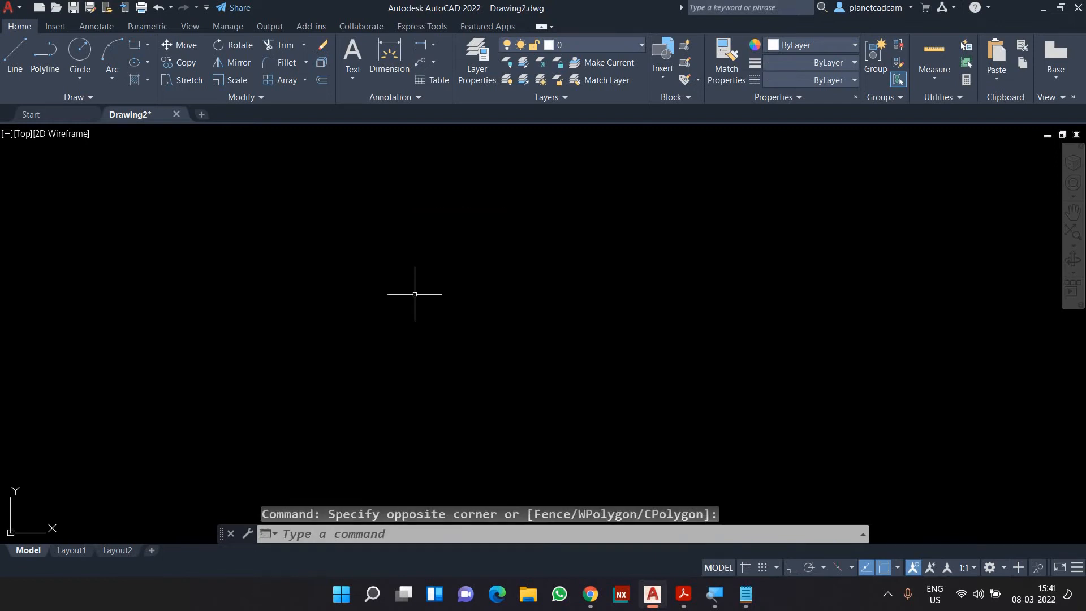
- Draw a rectangle with length 50 and width 30 in the empty drawing area, using the Dimensions option
text(re)
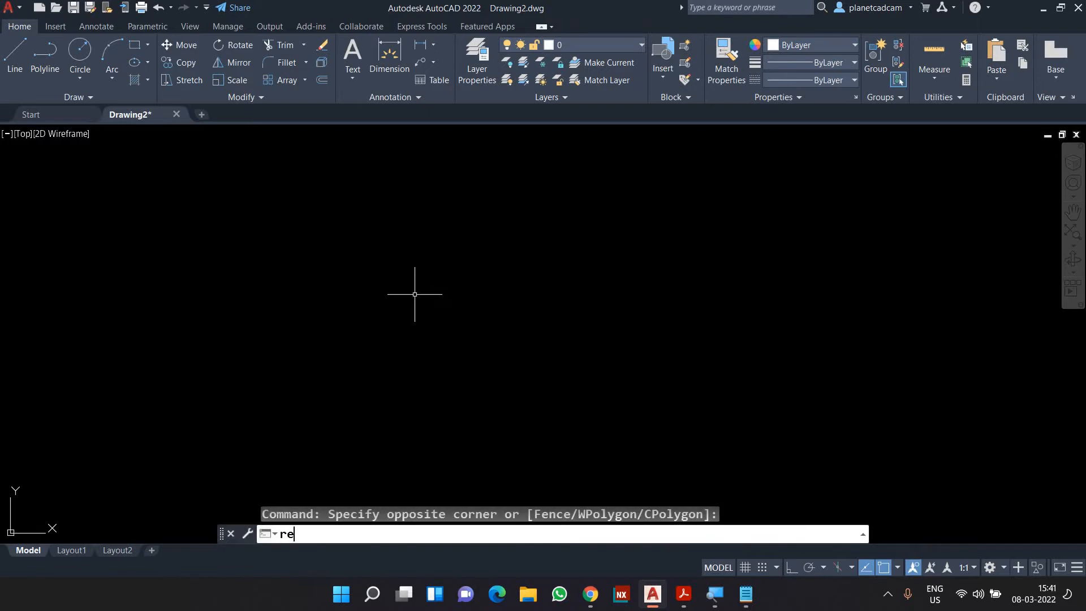
text(c)
key(Return)
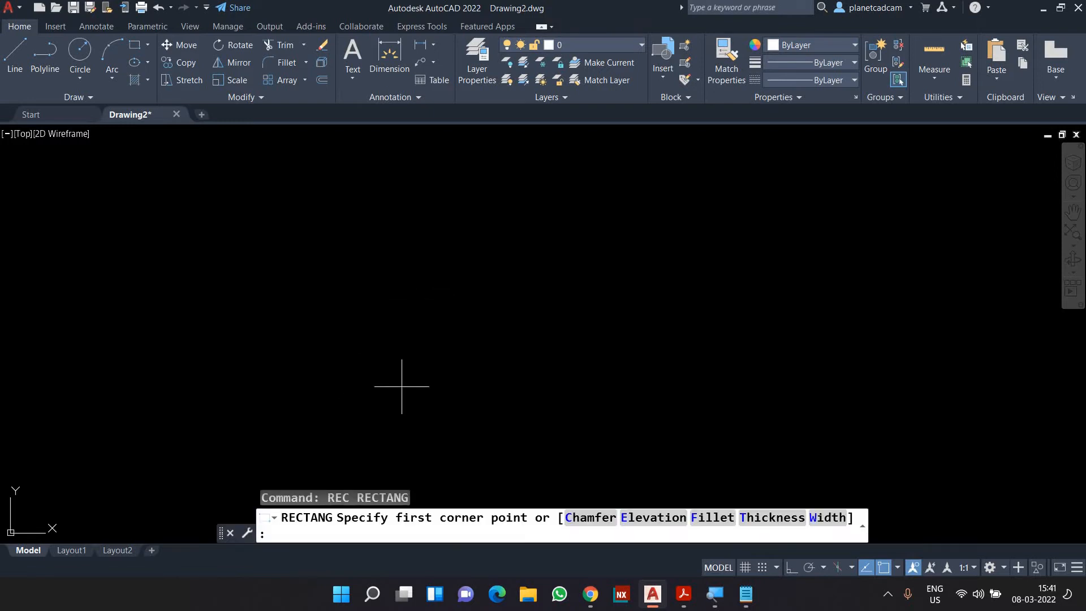
click(366, 394)
text(d)
key(Return)
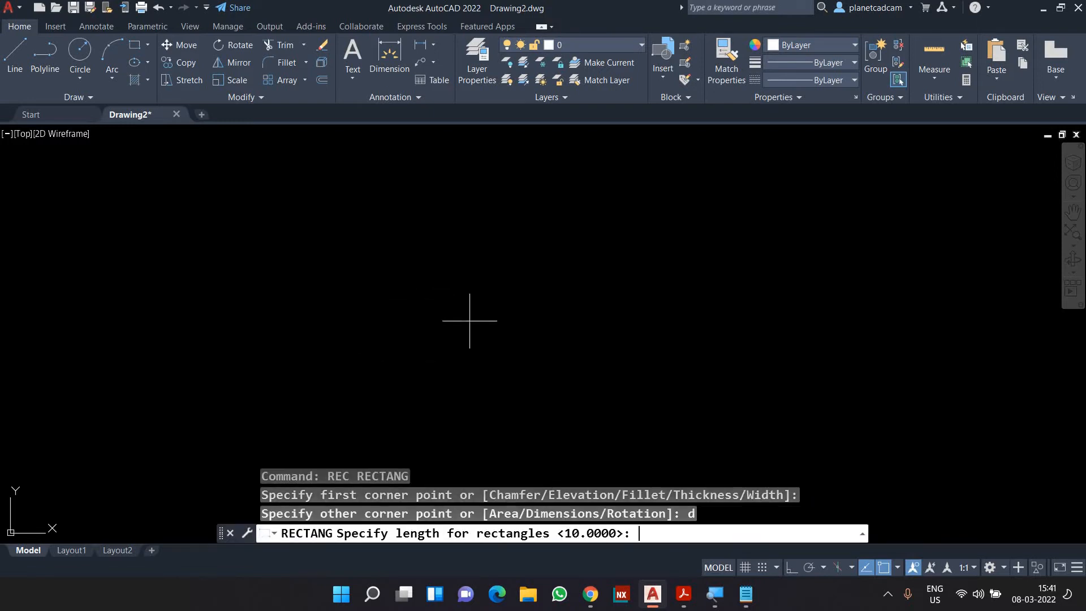
text(50)
key(Return)
text(30)
key(Return)
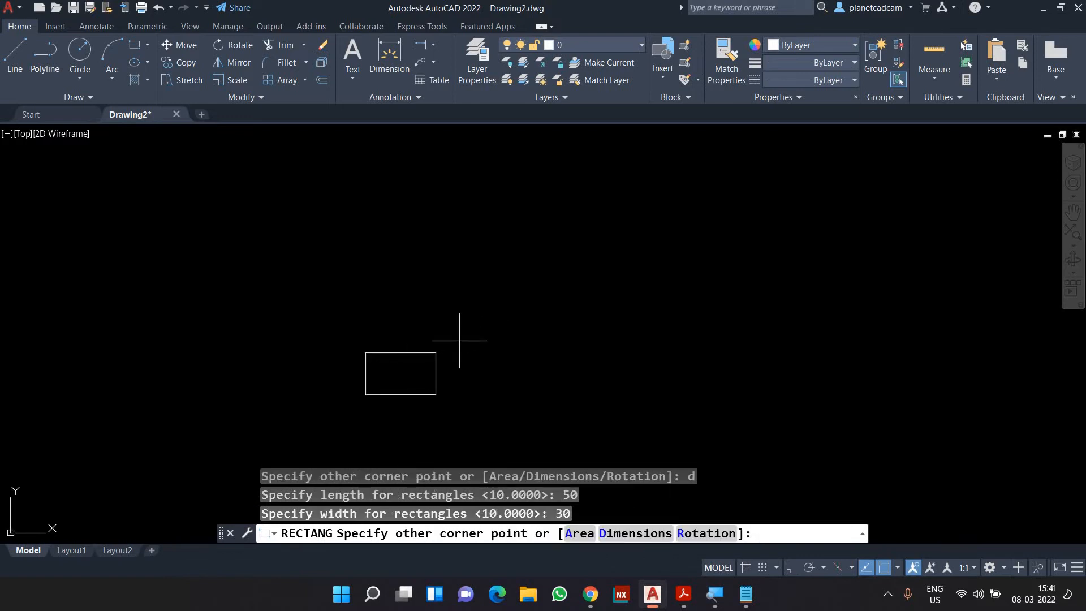
click(458, 339)
scroll(404, 390, up, 4)
middle_drag(474, 368, 545, 352)
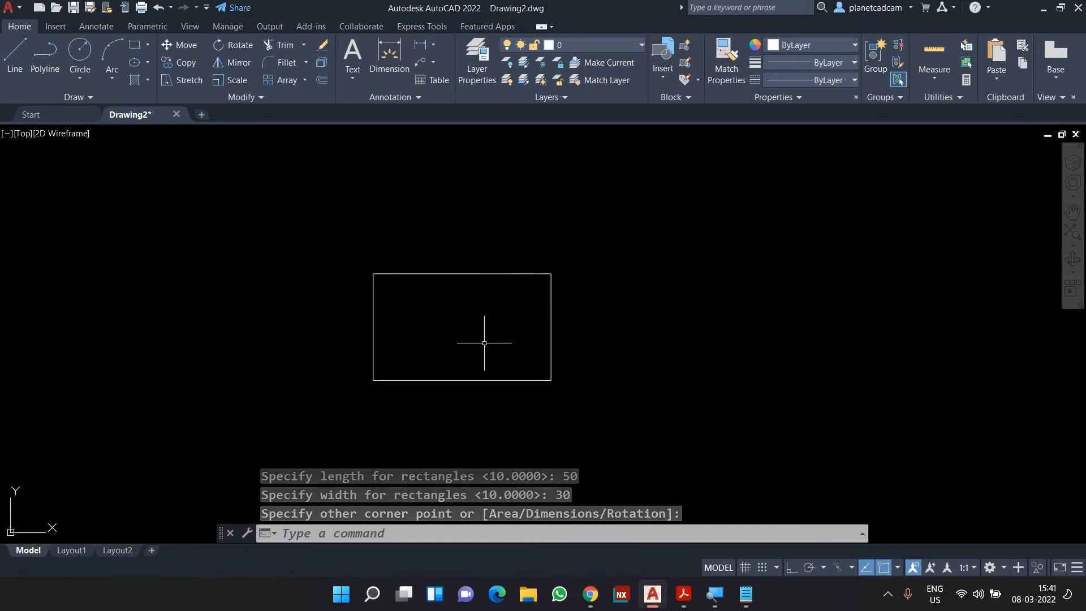
- Add aligned dimensions to the rectangle's bottom and right edges, placed just outside it
mouse_move(475, 334)
middle_down()
mouse_move(483, 327)
mouse_move(470, 335)
middle_up()
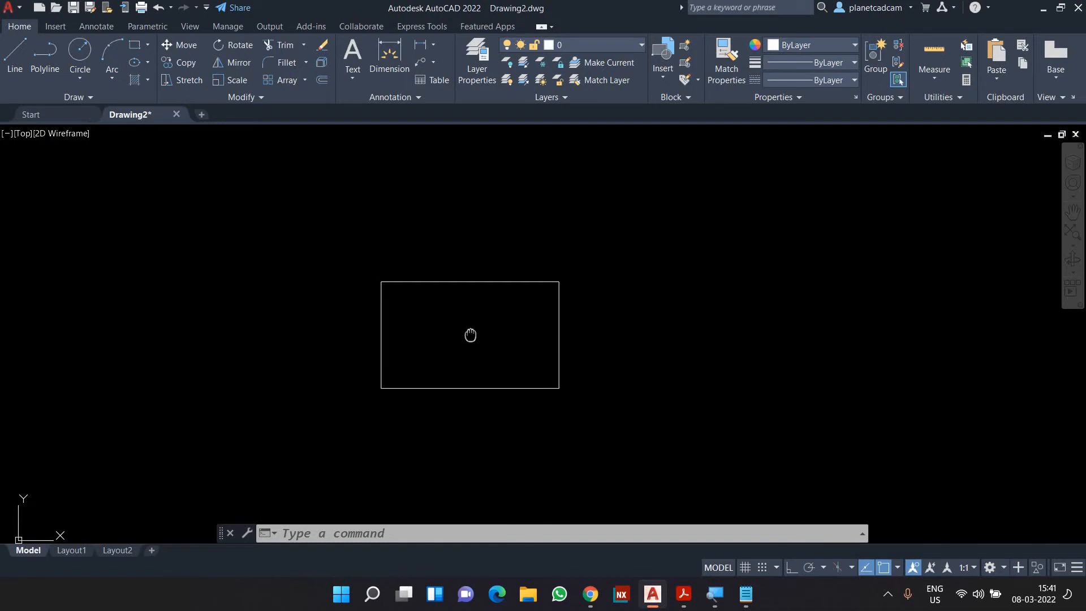
middle_drag(470, 335, 459, 330)
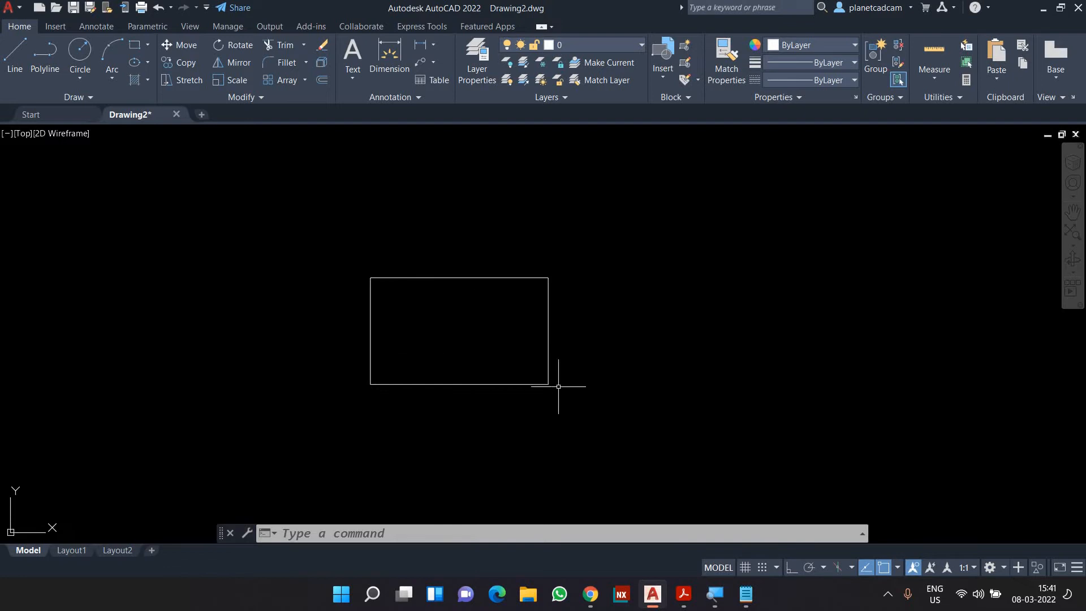
text(da)
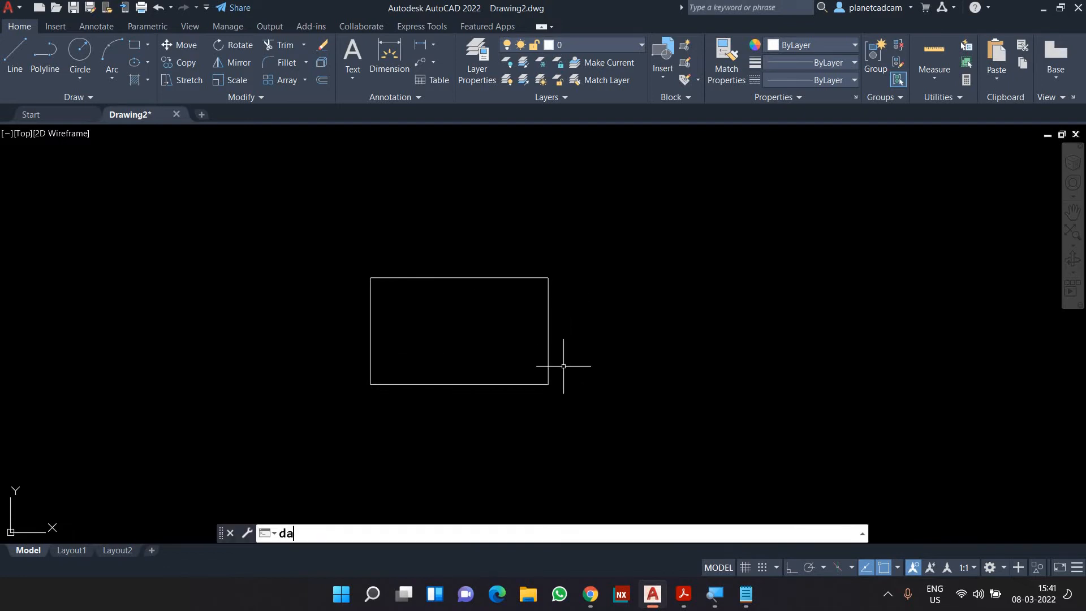
text(l)
key(Return)
key(Return)
click(537, 384)
click(529, 404)
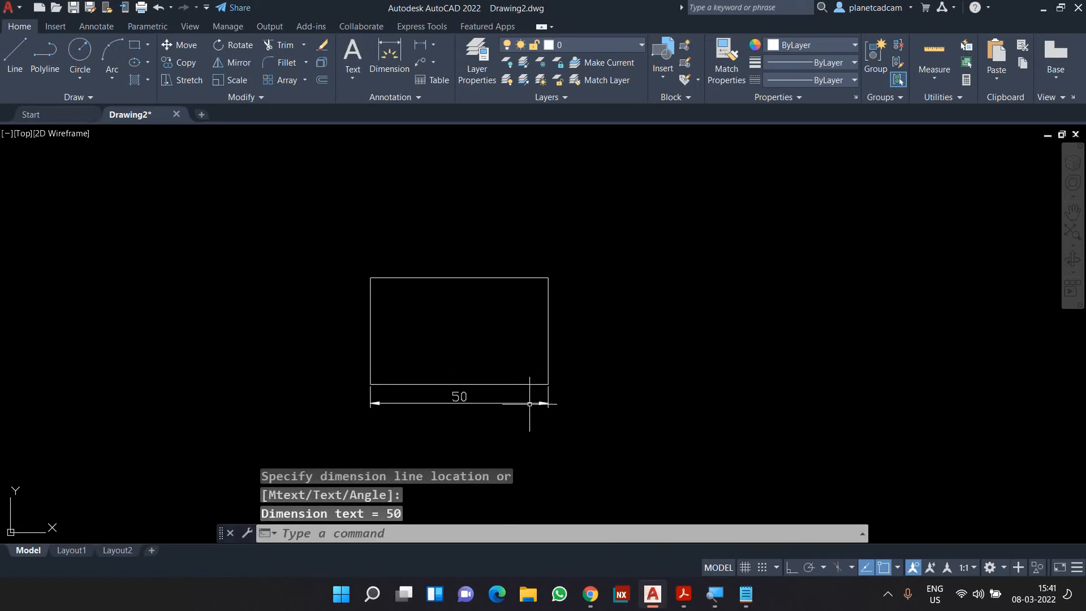
key(Return)
key(Return)
click(548, 368)
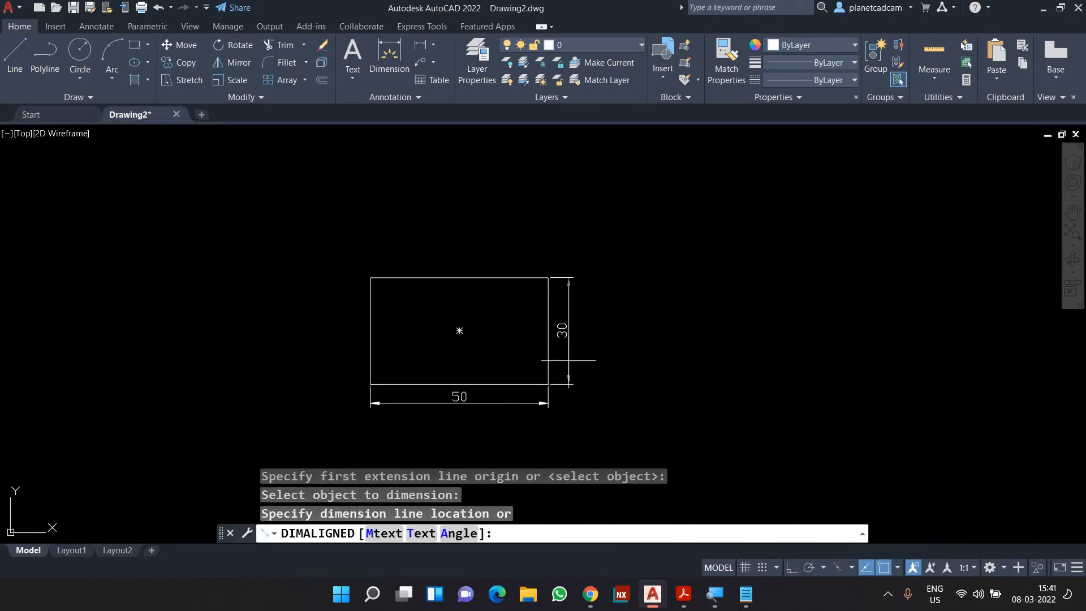
click(568, 360)
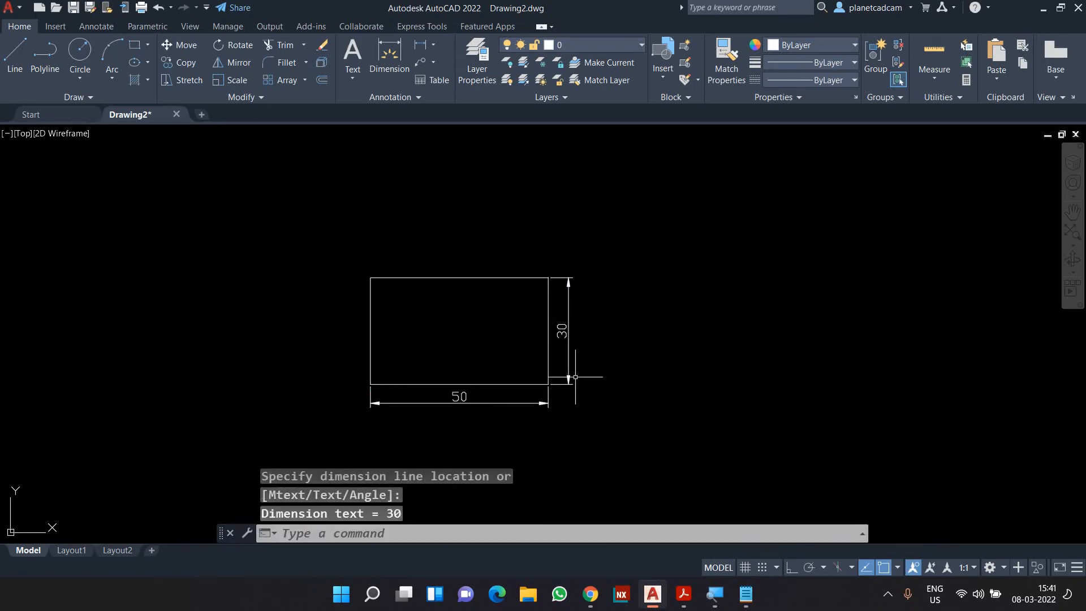
- Delete both aligned dimensions from the rectangle
click(513, 403)
click(565, 385)
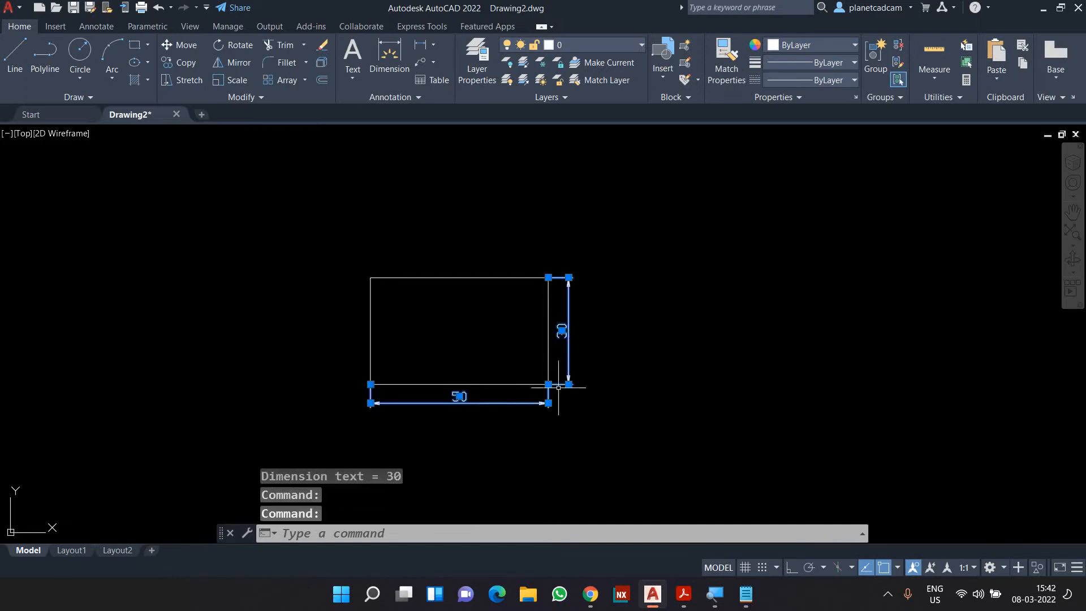
key(Delete)
- Draw a circle of about 11 radius at the rectangle's center and a small circle inside its upper-right corner
text(c)
key(Return)
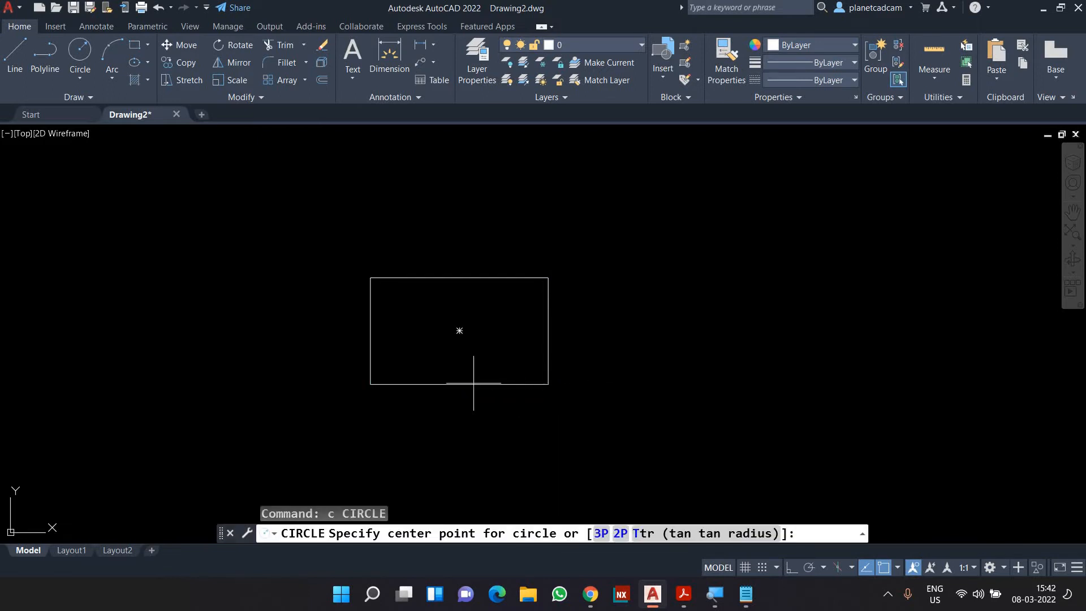
click(459, 331)
click(467, 368)
key(Return)
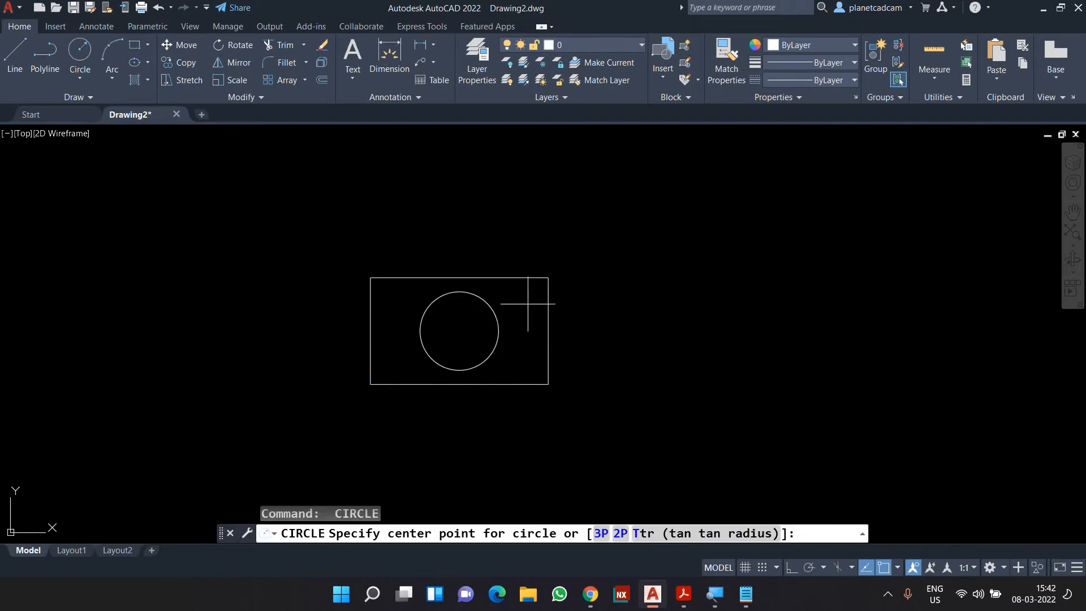
click(526, 298)
click(526, 305)
middle_drag(572, 358, 630, 347)
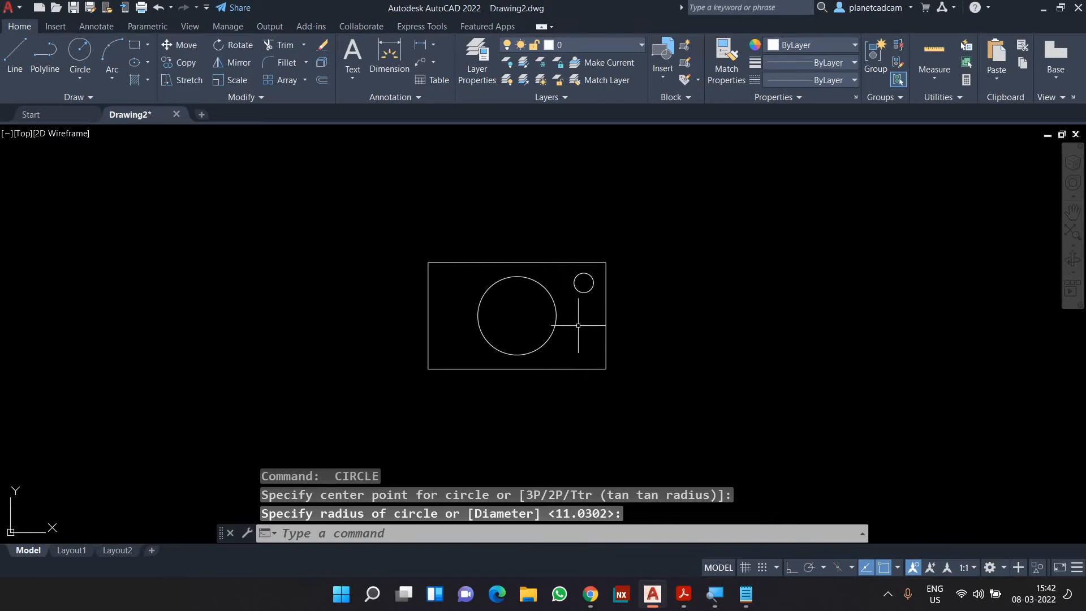
- Start a rectangular array of the rectangle and both circles with the Array command
text(ar)
key(Return)
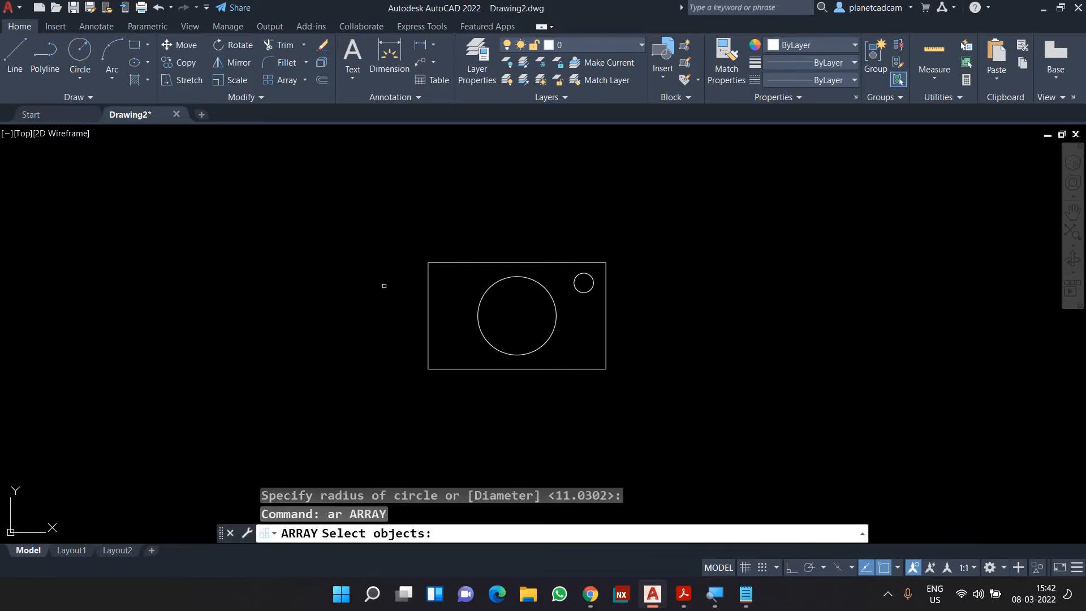
click(385, 239)
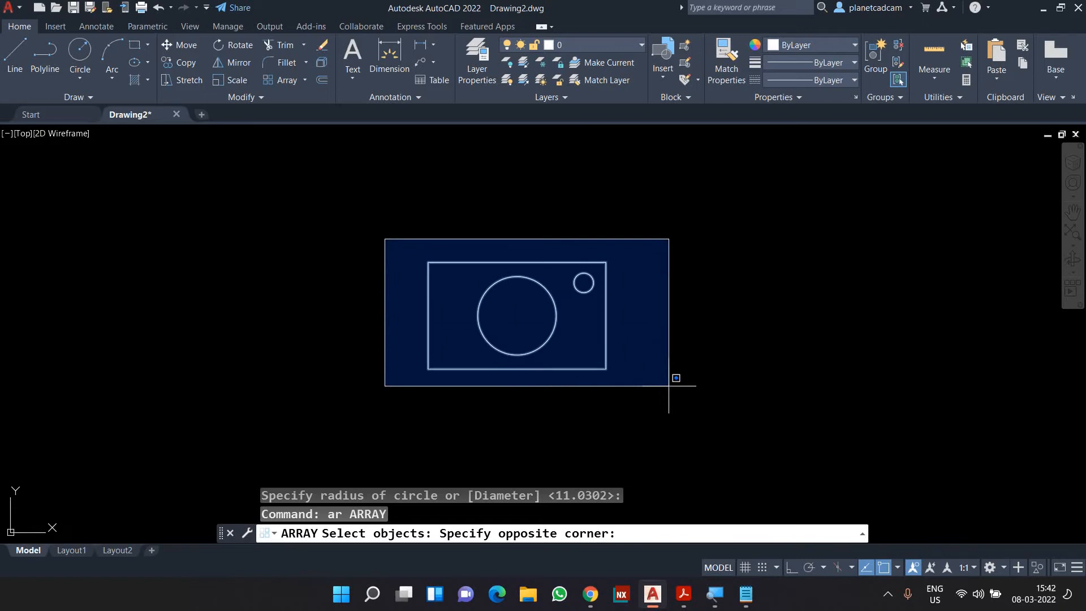
click(669, 385)
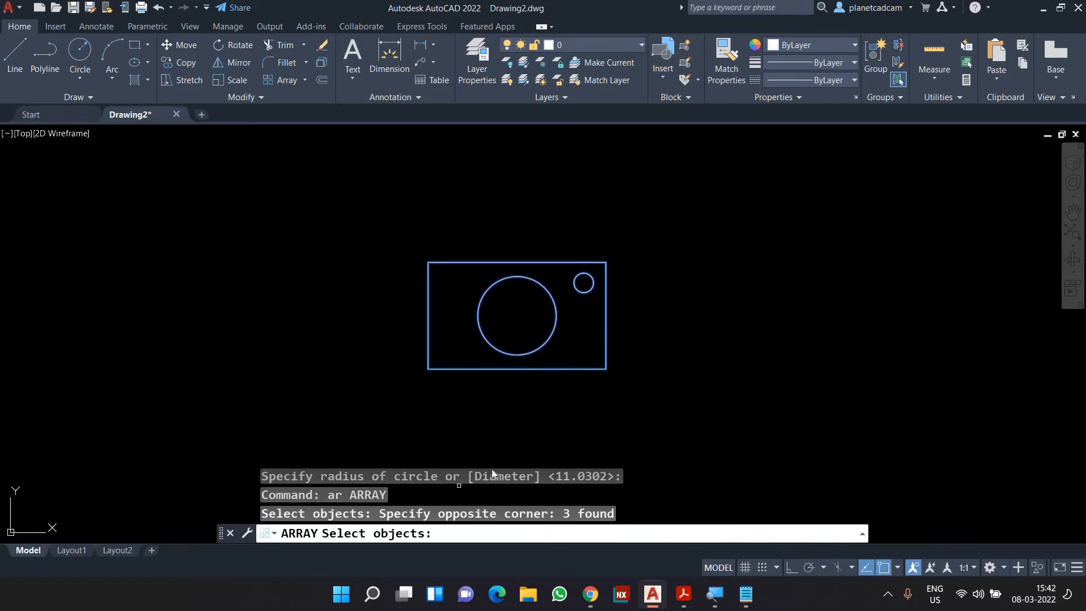
key(Return)
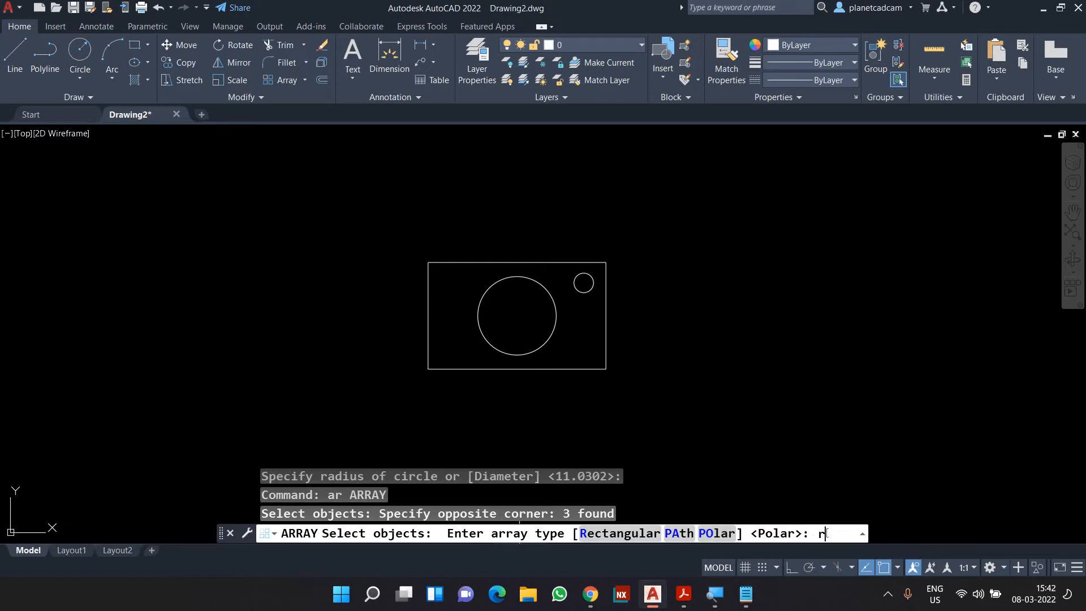
key(Return)
scroll(653, 379, down, 4)
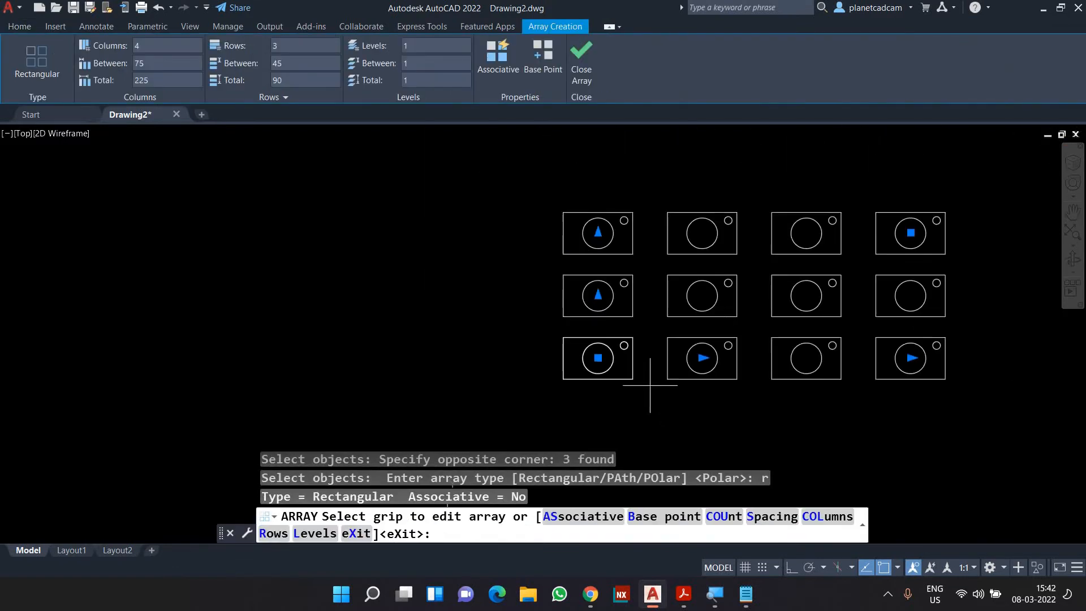
middle_drag(642, 368, 605, 391)
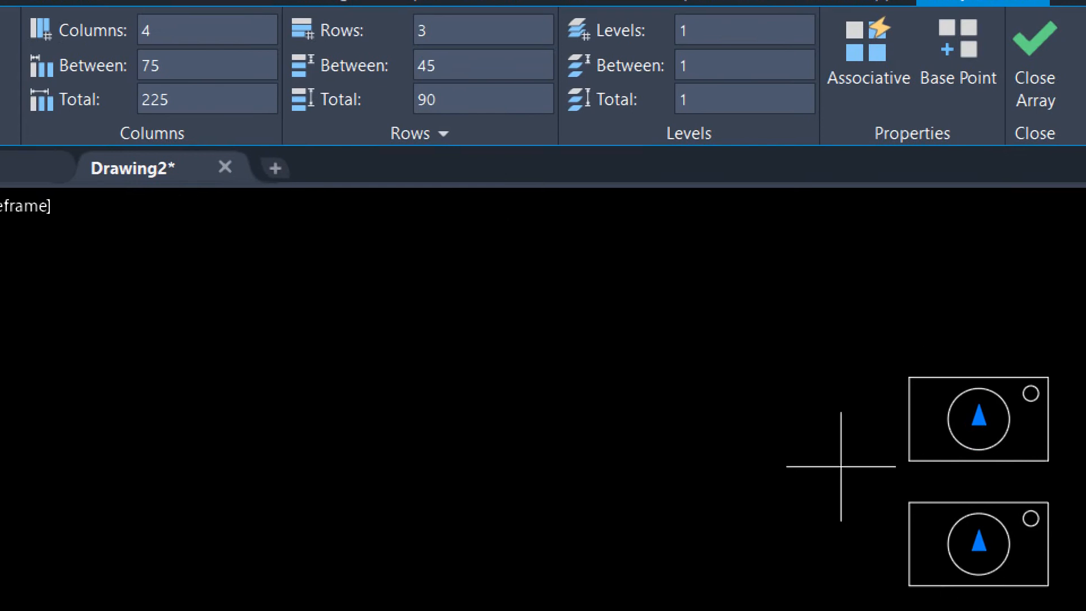
- Set the rectangular array's number of columns to 6
middle_drag(841, 466, 0, 308)
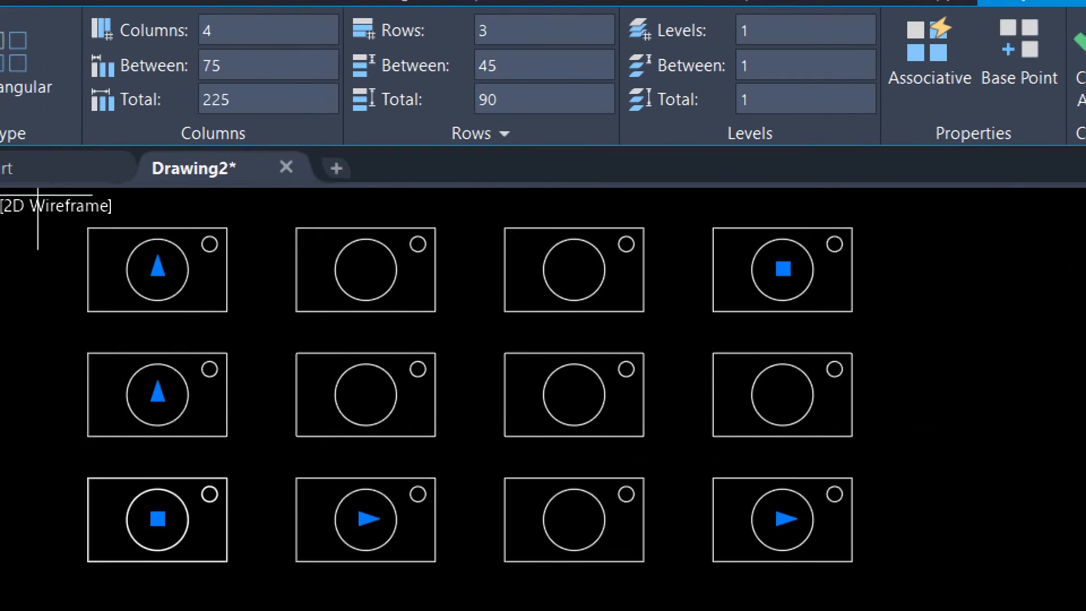
click(244, 30)
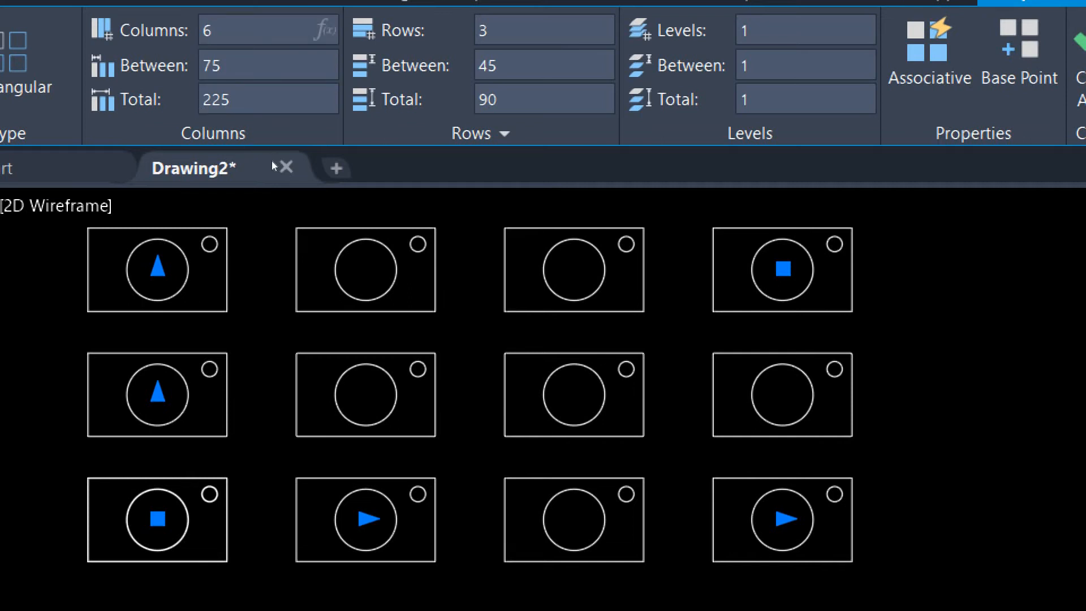
key(Tab)
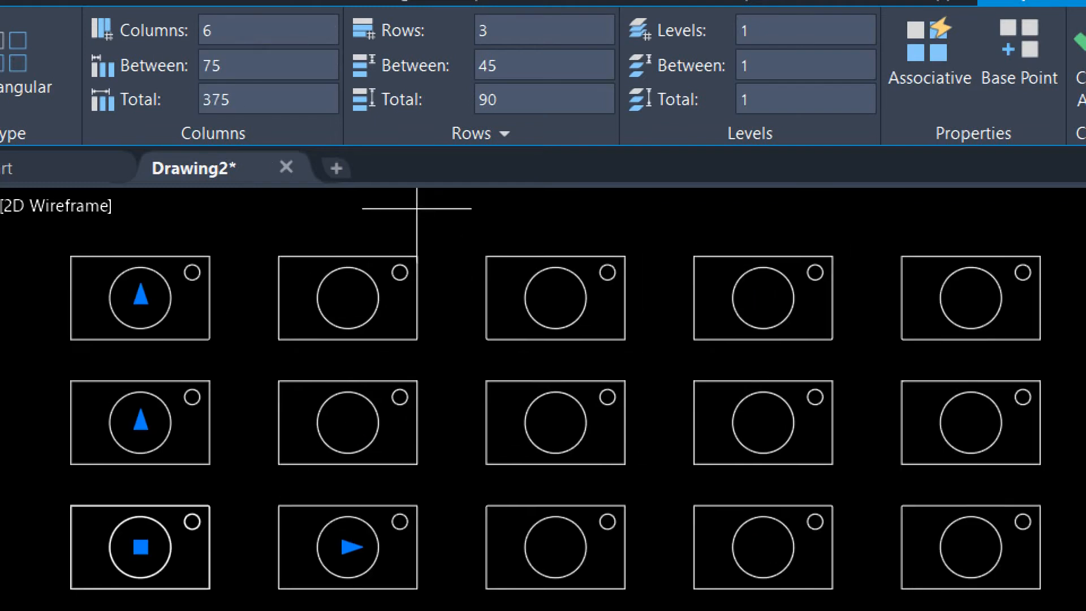
mouse_move(457, 195)
middle_down()
mouse_move(319, 179)
mouse_move(375, 188)
middle_up()
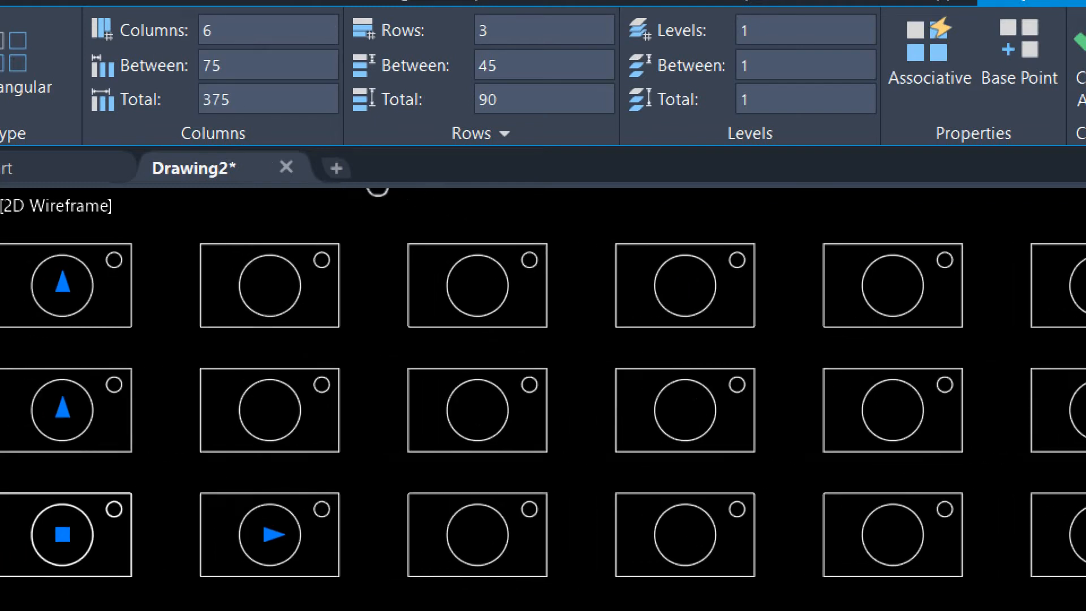
scroll(399, 231, down, 2)
mouse_move(402, 242)
middle_down()
mouse_move(358, 242)
mouse_move(359, 294)
middle_up()
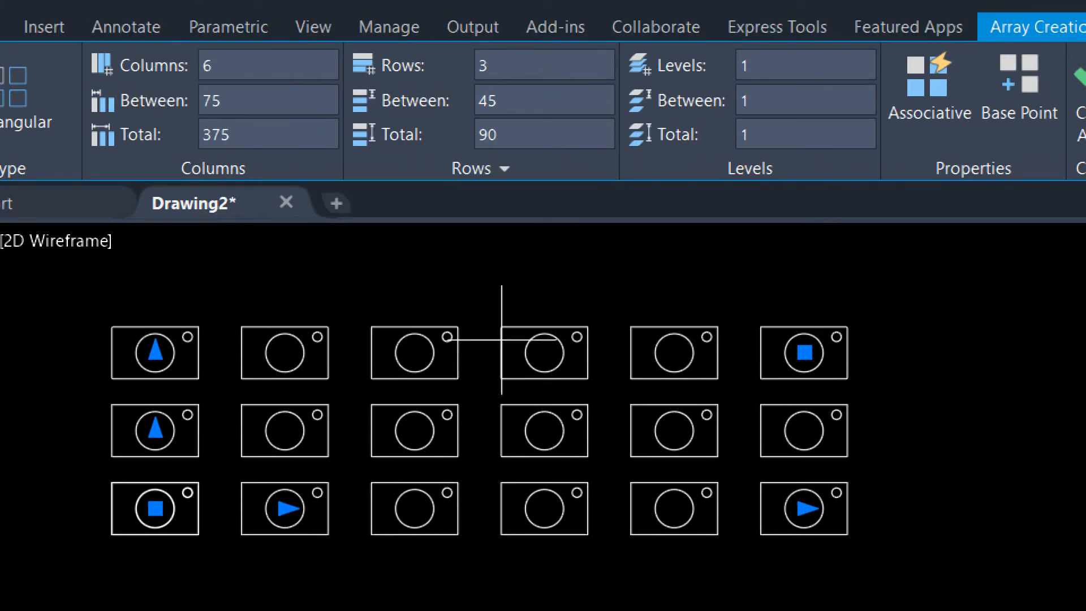
- Set the rectangular array's number of rows to 4
click(512, 83)
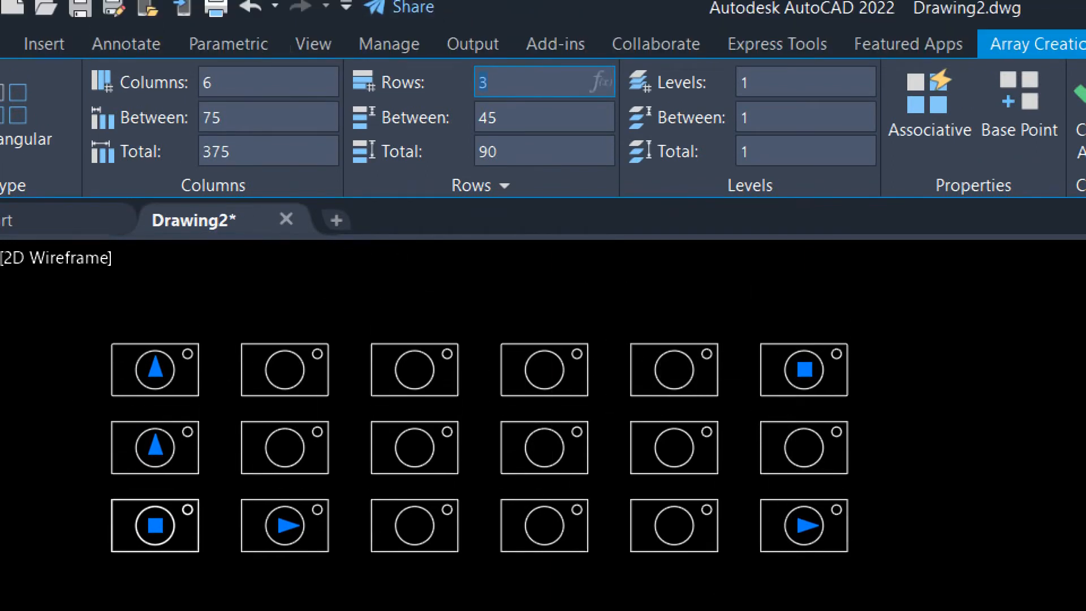
text(4)
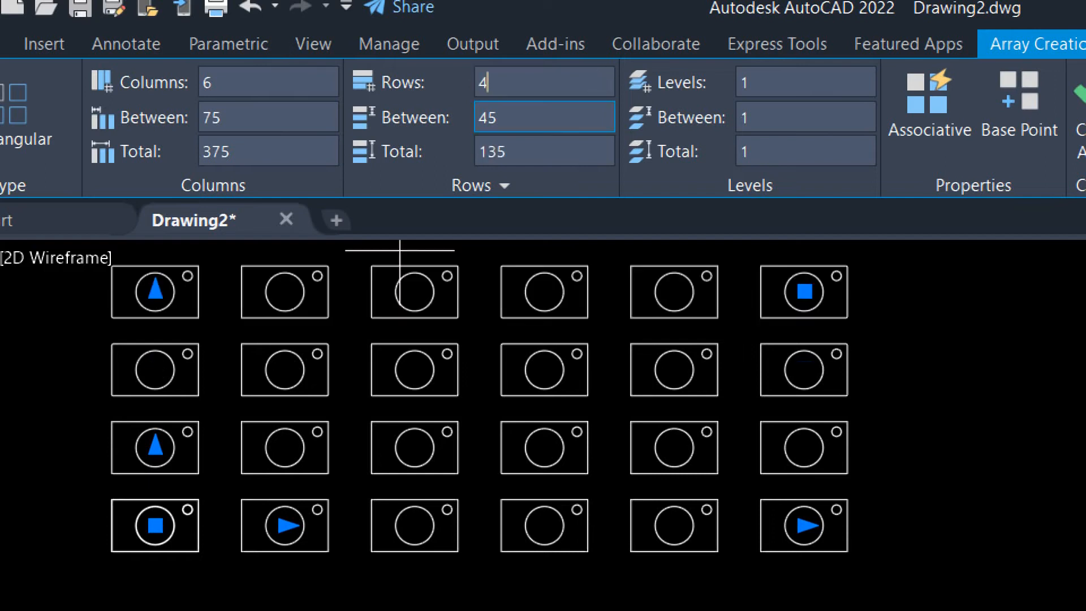
middle_drag(543, 371, 565, 403)
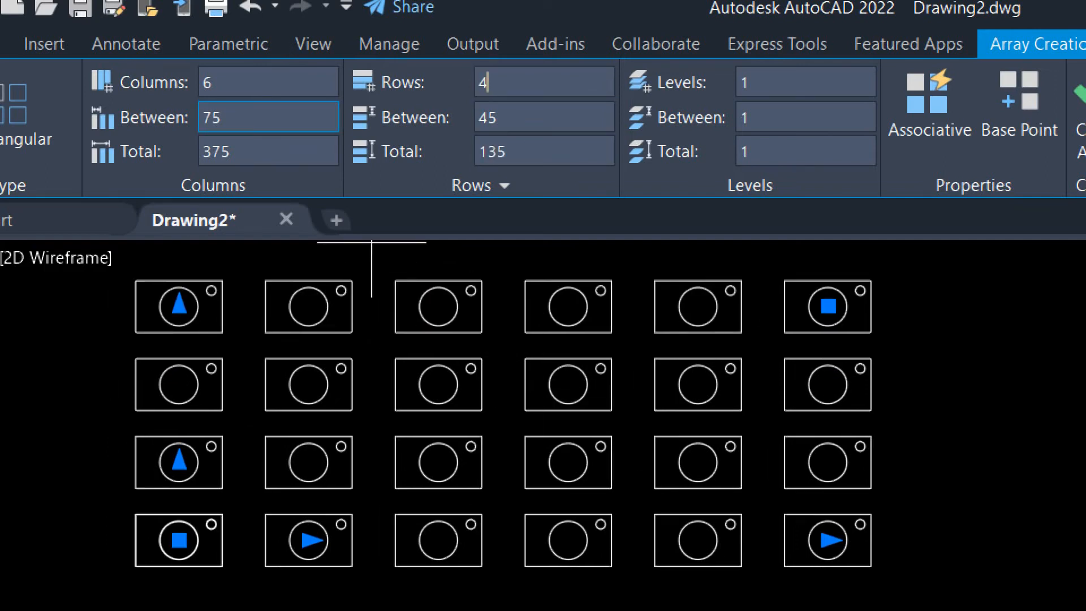
- Set the spacing between the rectangular array's columns to 60
click(211, 117)
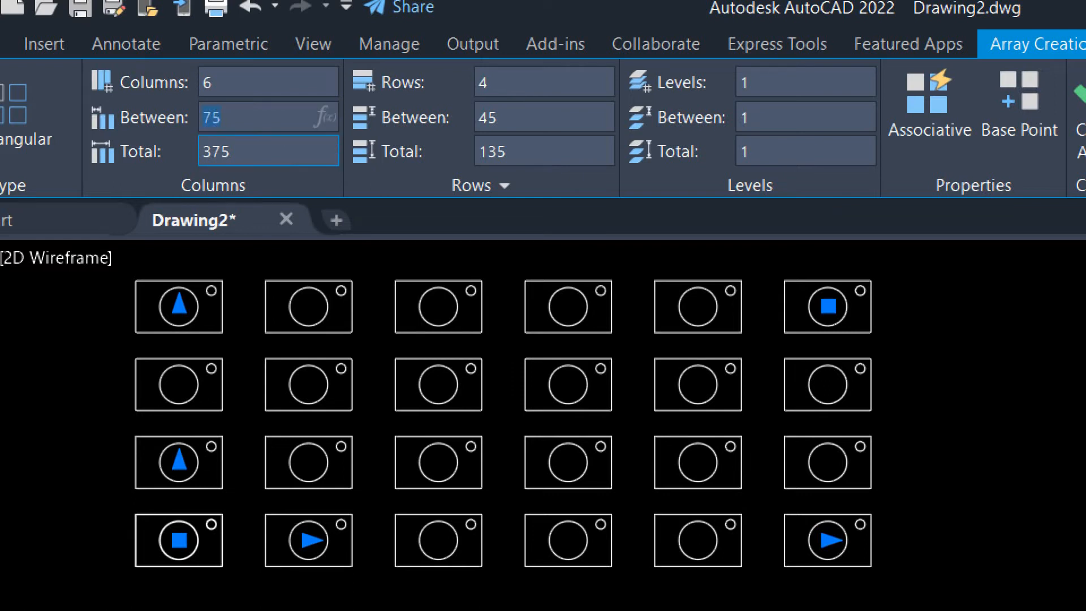
key(Tab)
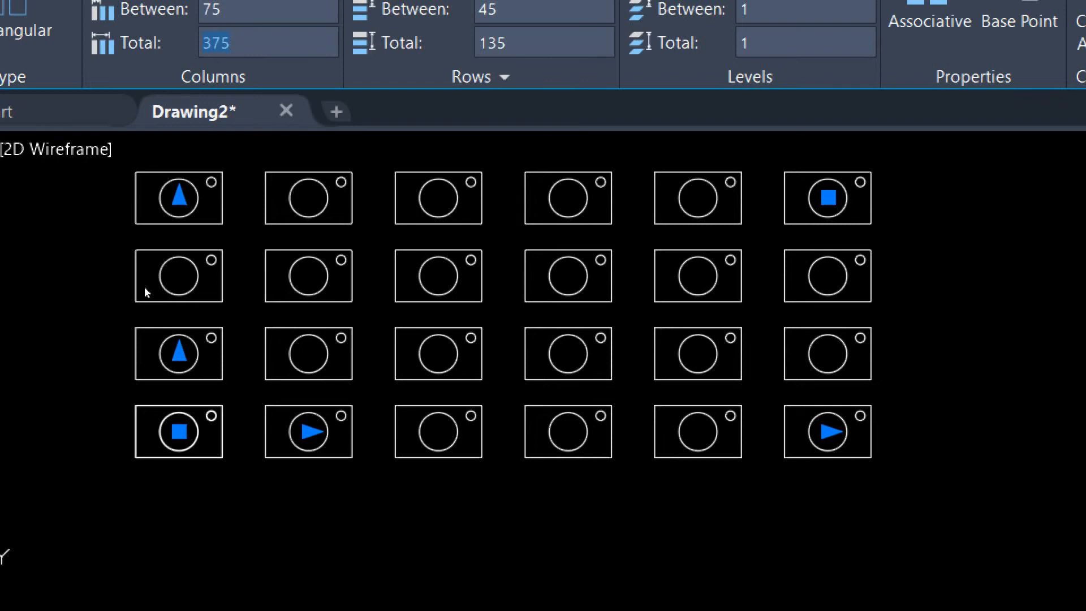
key(shift+Tab)
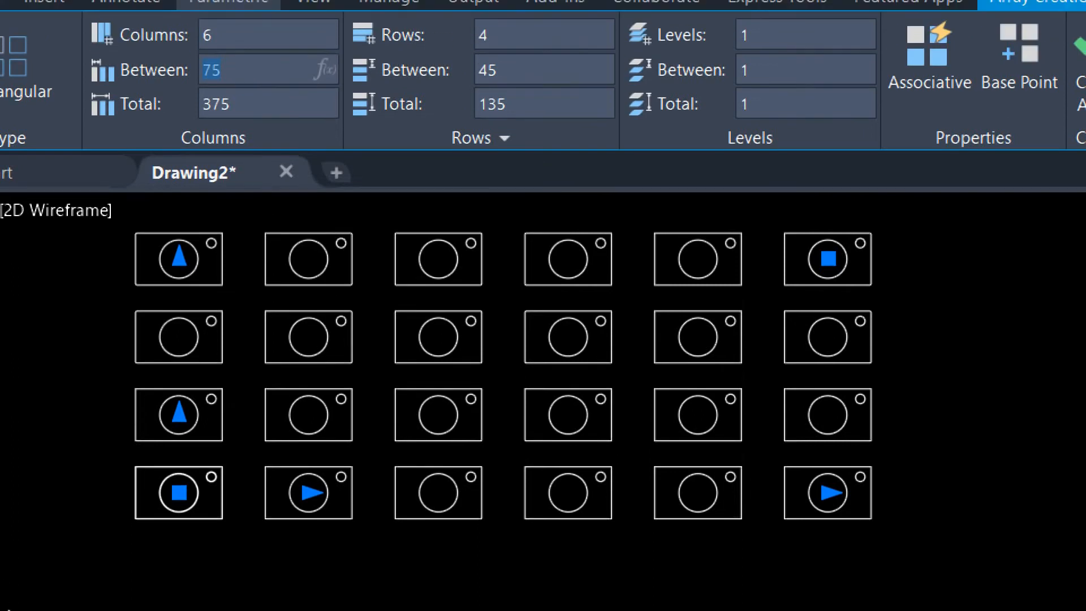
text(60)
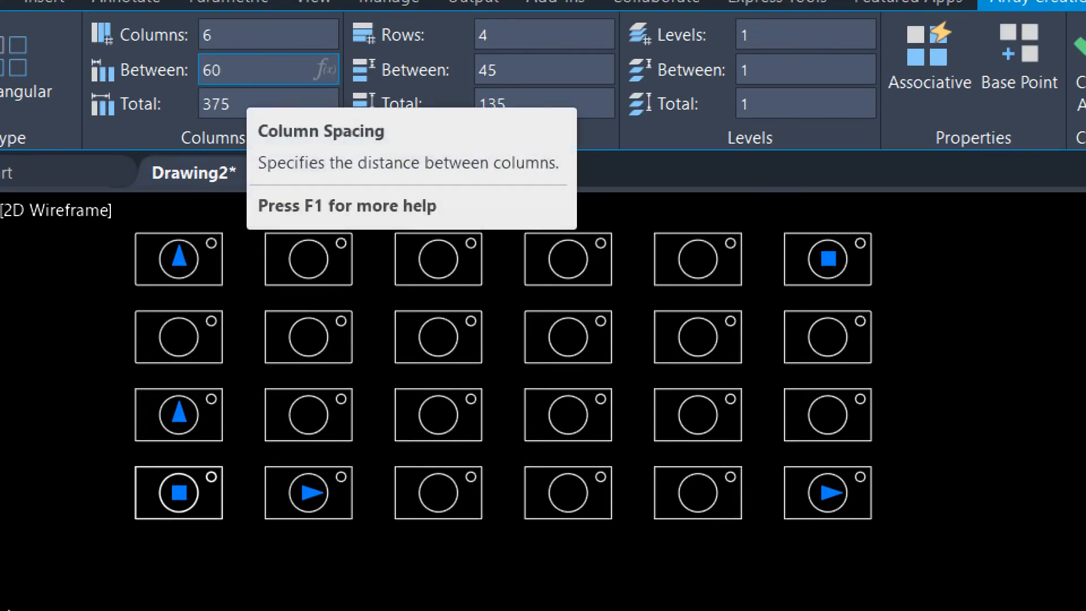
scroll(242, 543, down, 2)
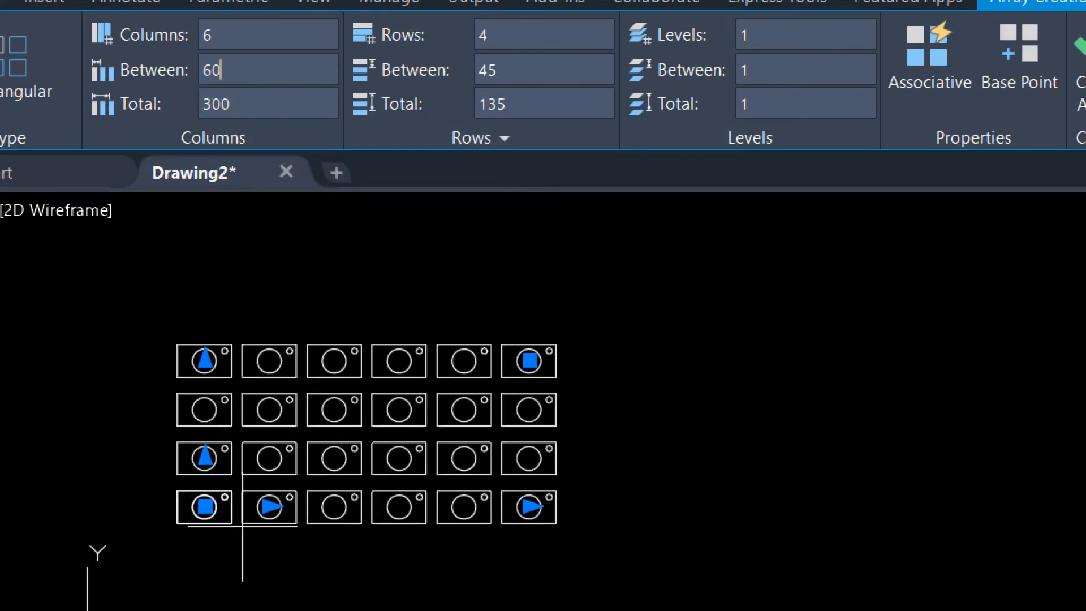
scroll(231, 533, up, 2)
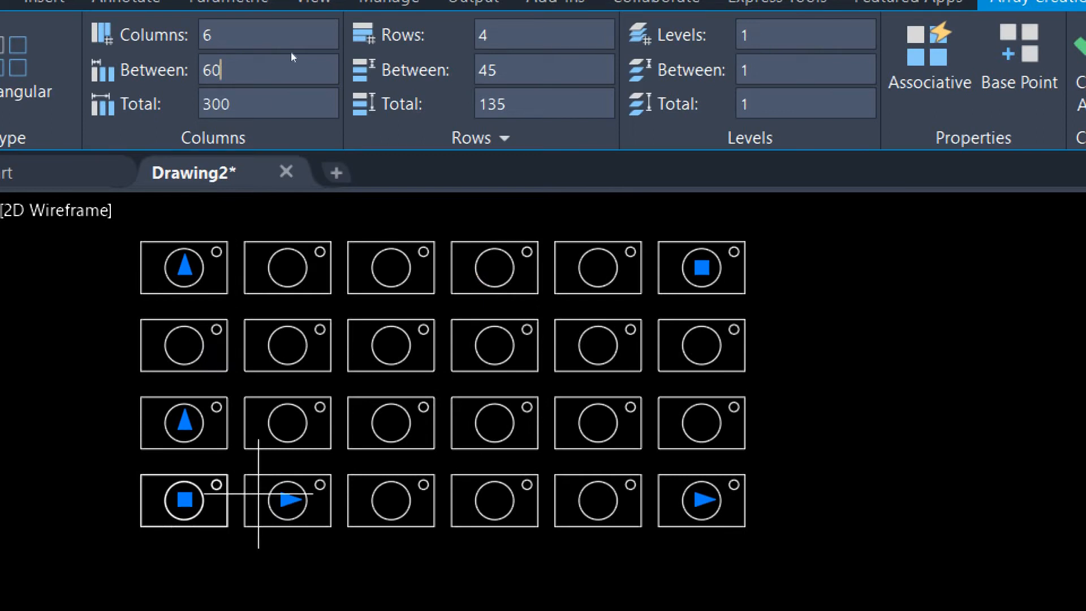
- Set the spacing between the array's rows to 40 and finish the array
click(526, 69)
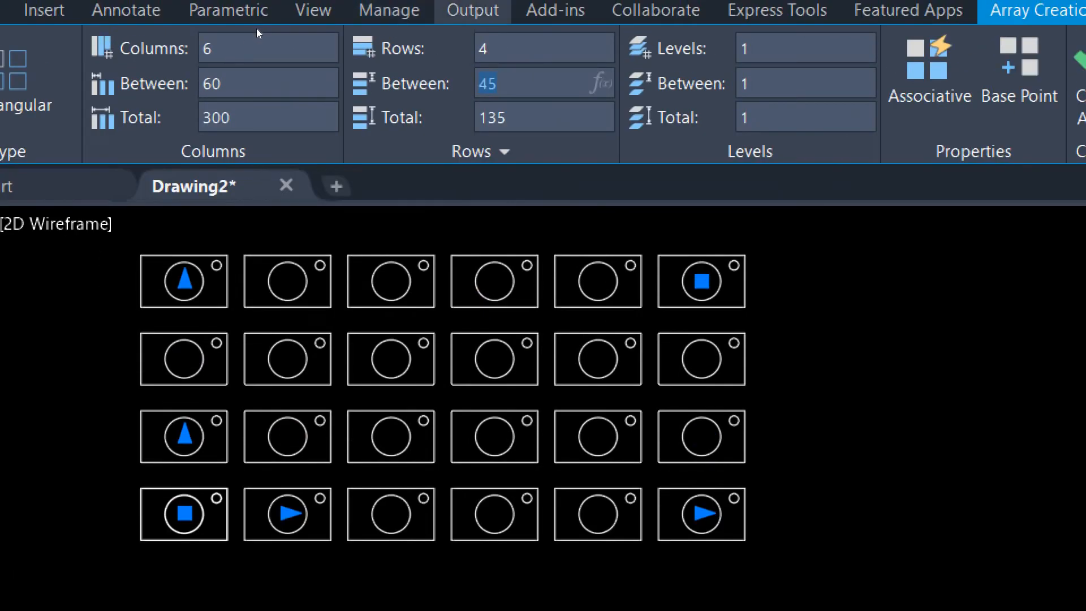
text(40)
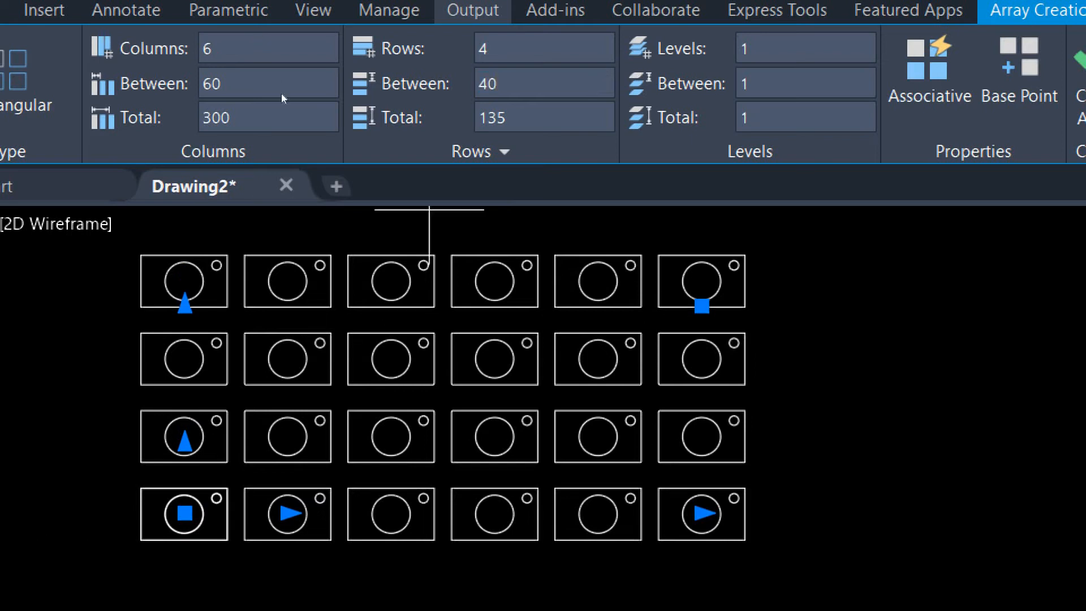
key(Return)
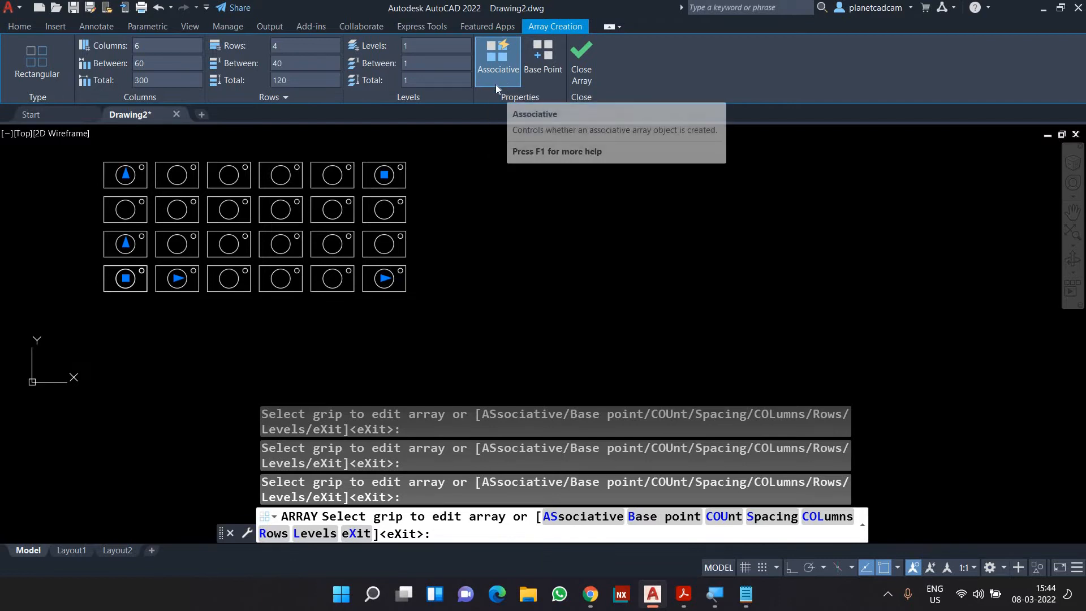
click(585, 80)
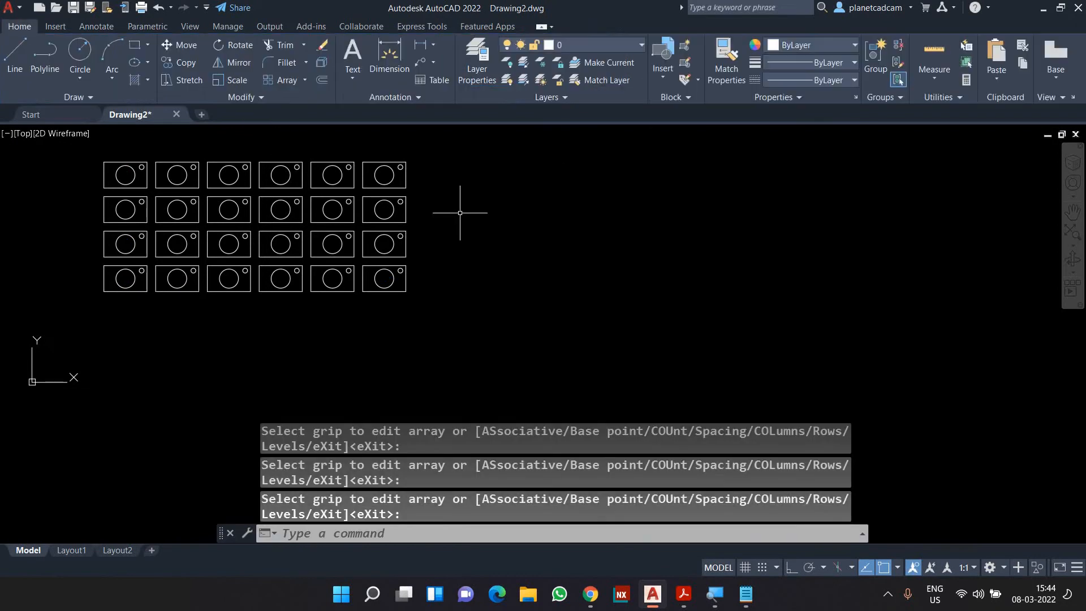
- Select the finished array to check whether its items form a single object, and clear the selection
middle_drag(461, 220, 537, 248)
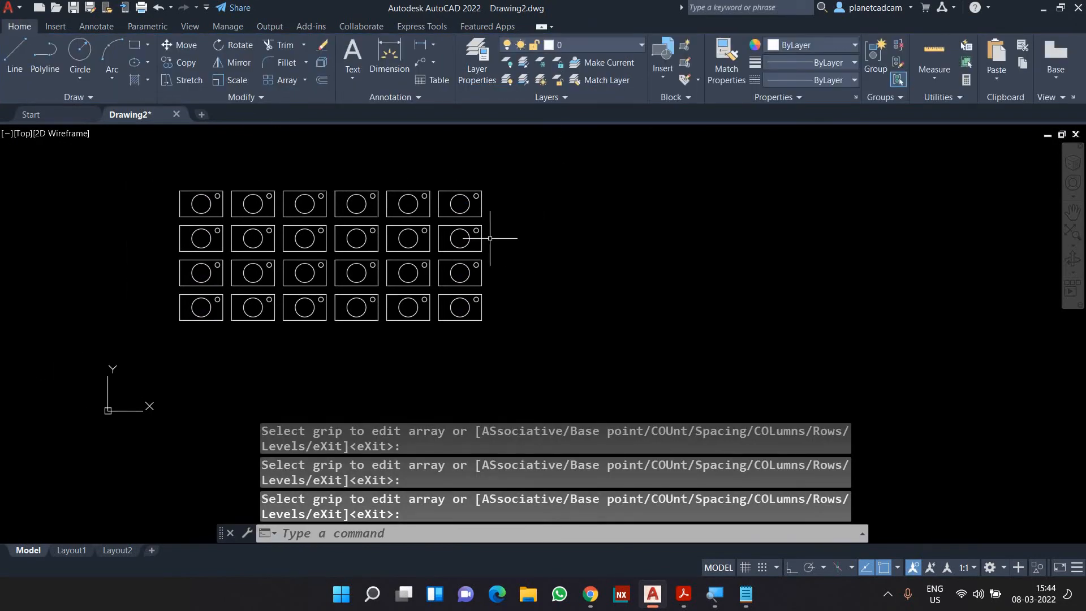
click(488, 227)
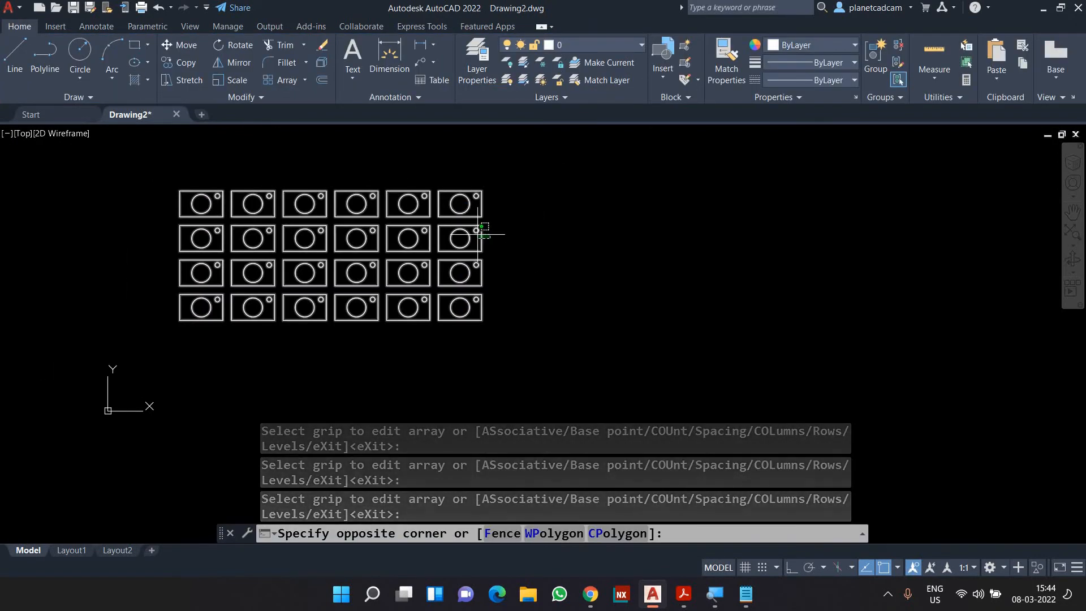
click(477, 233)
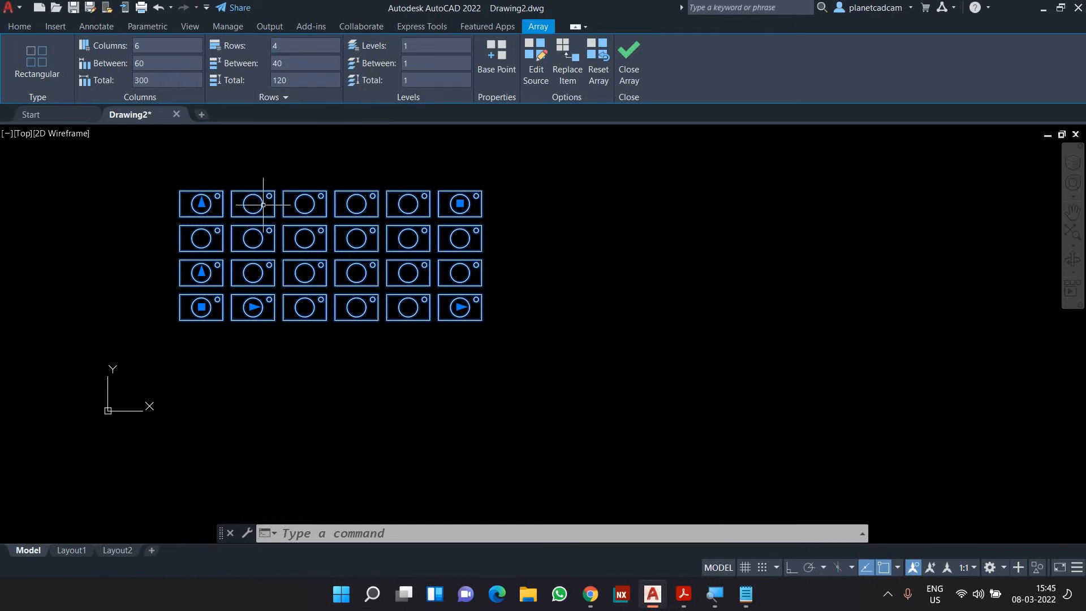
click(409, 258)
key(Escape)
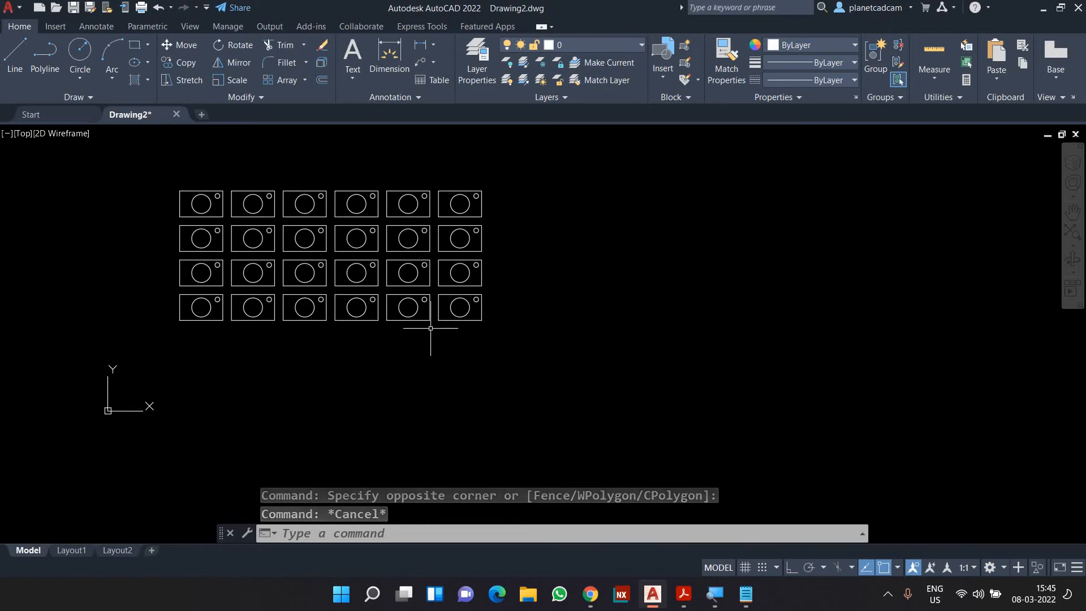
- Explode the rectangular array into separate rectangles and circles
scroll(424, 218, up, 2)
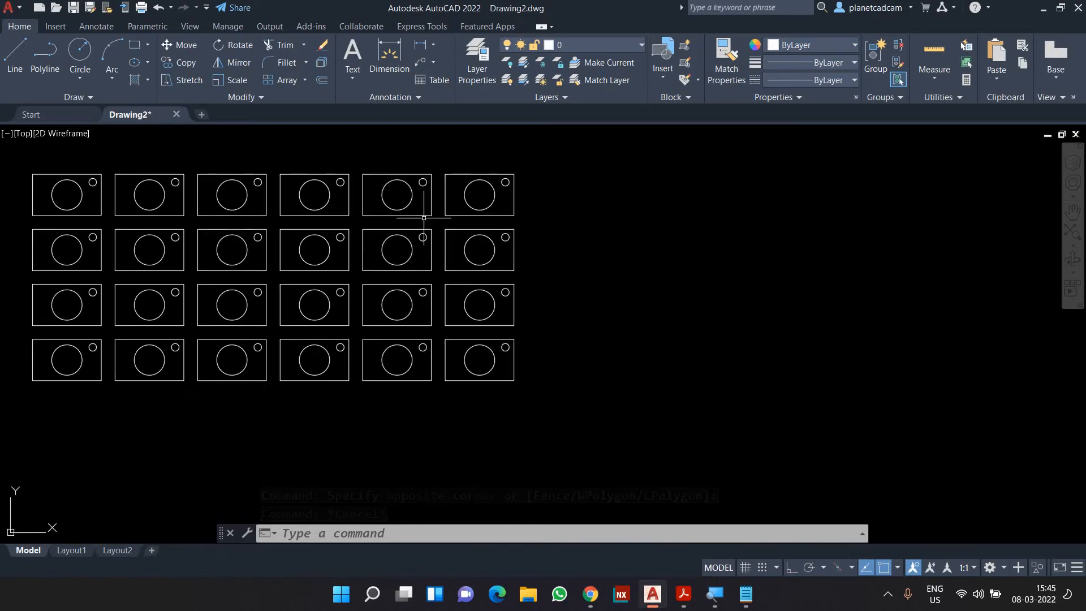
middle_drag(424, 219, 455, 227)
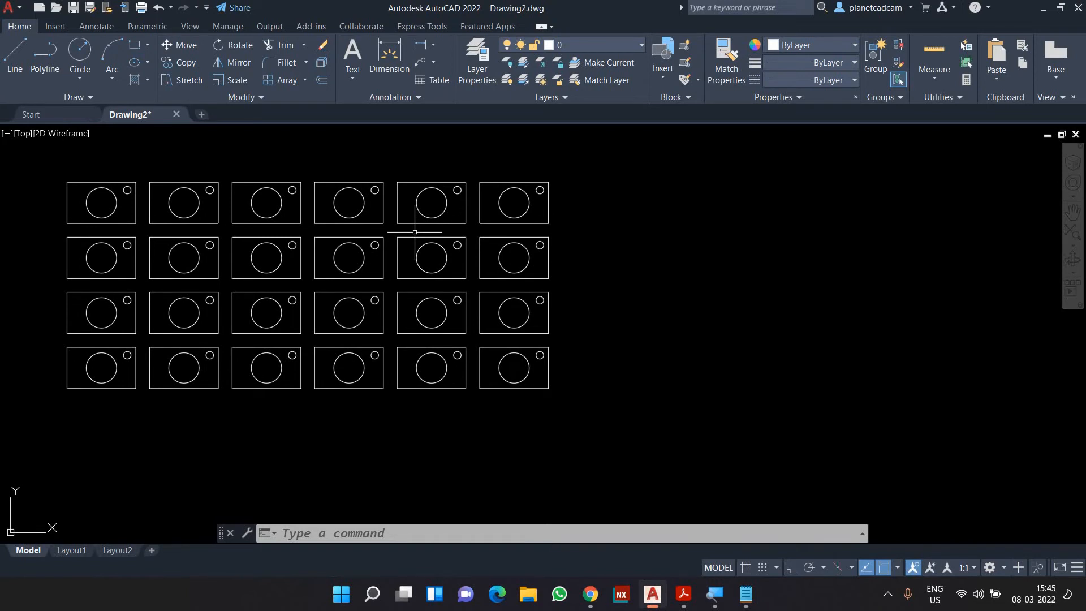
text(x)
key(Return)
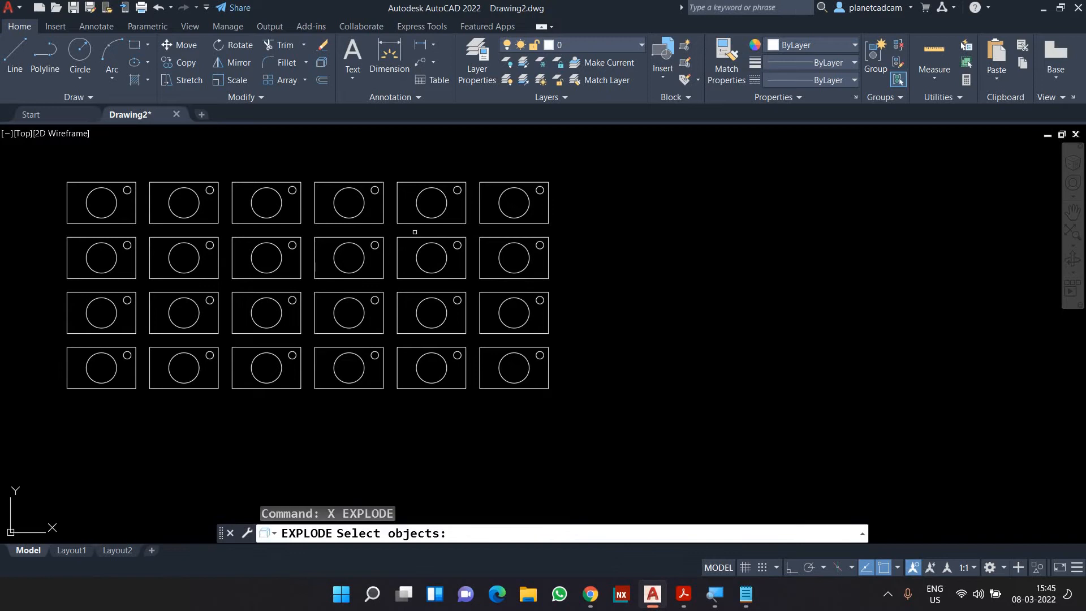
click(413, 236)
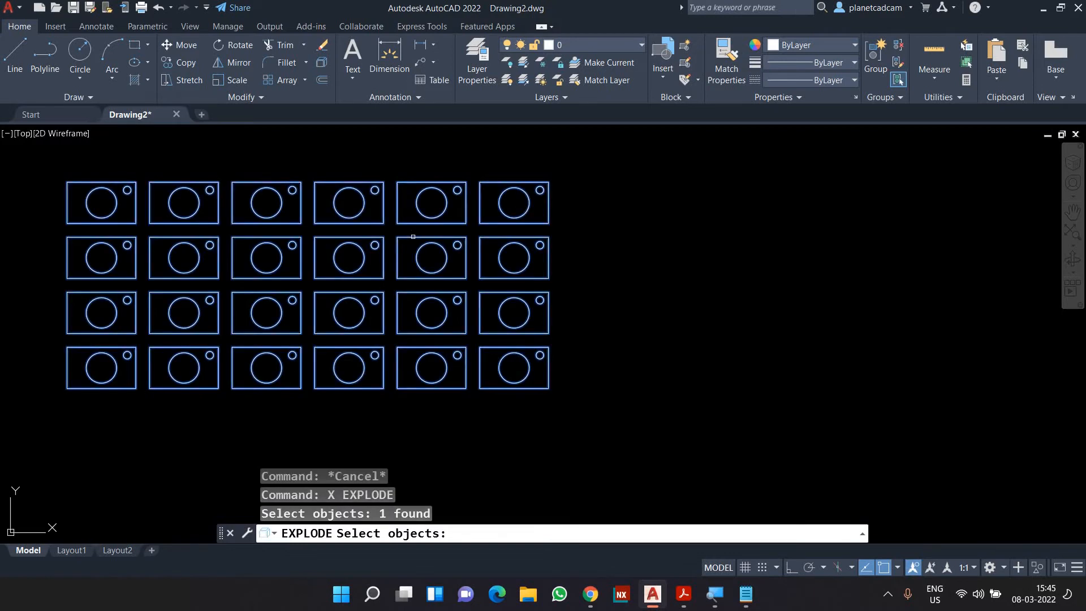
key(Return)
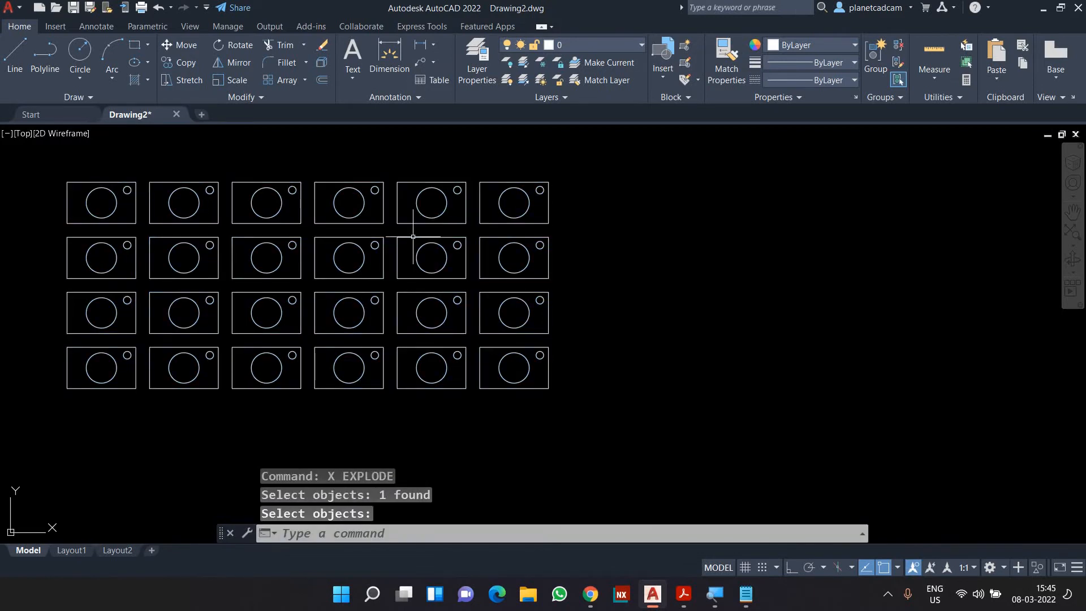
- Select the rectangle and both circles of the upper-right item individually to check that they are separate, and clear the selection
click(507, 211)
click(476, 221)
click(513, 210)
click(475, 221)
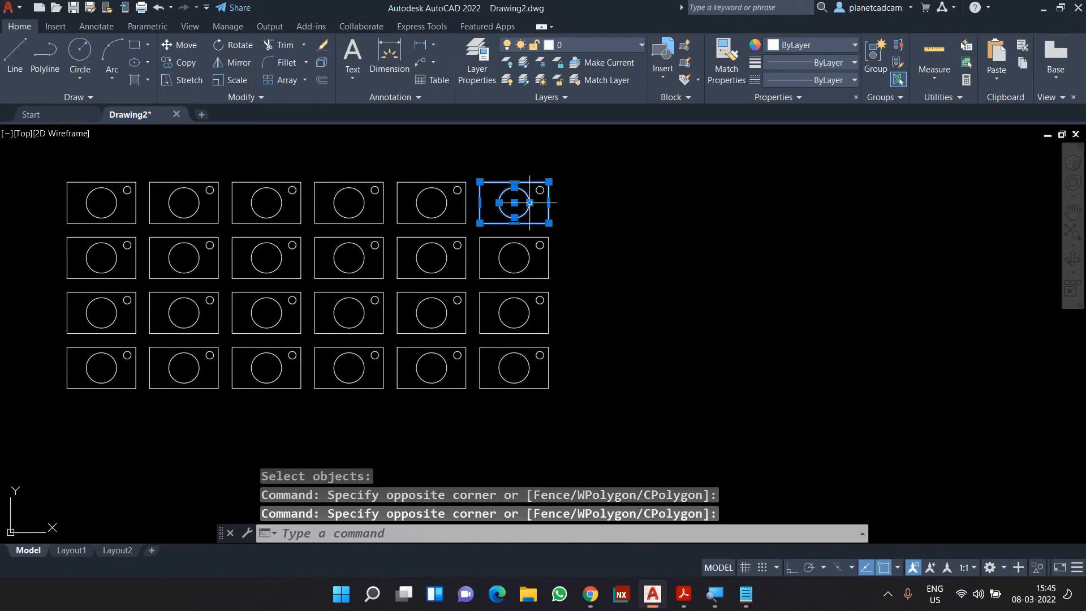
click(540, 194)
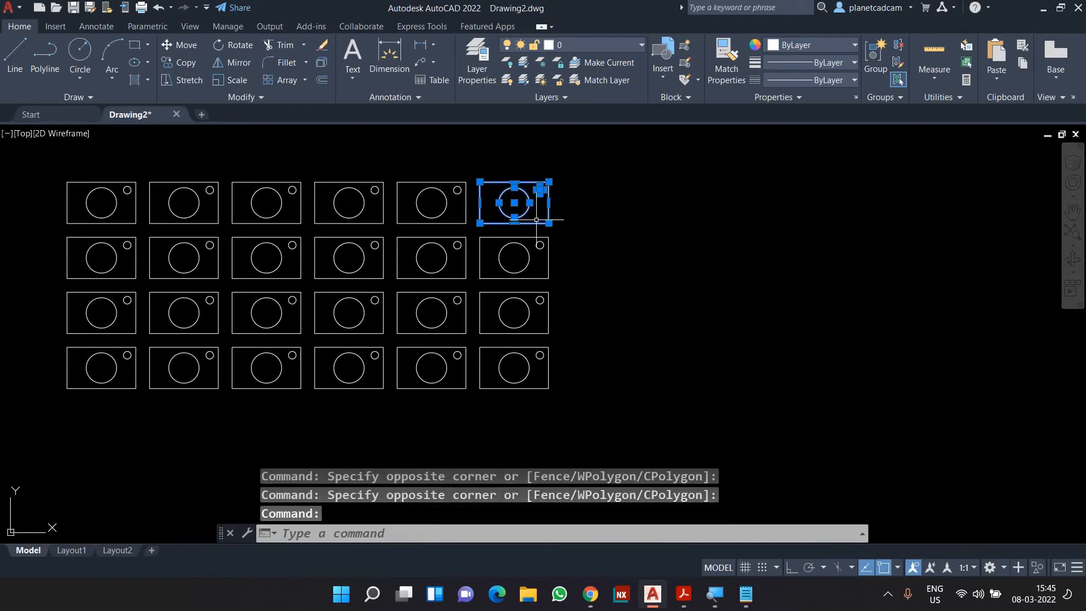
key(Escape)
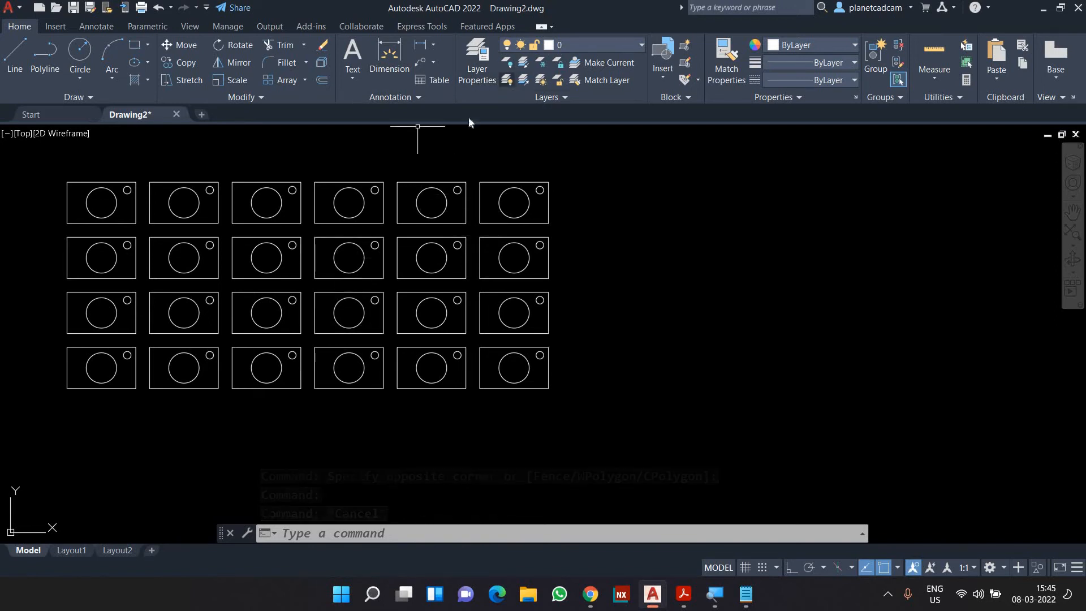
- Erase the four items in the two middle rows of the fourth and fifth columns
click(475, 231)
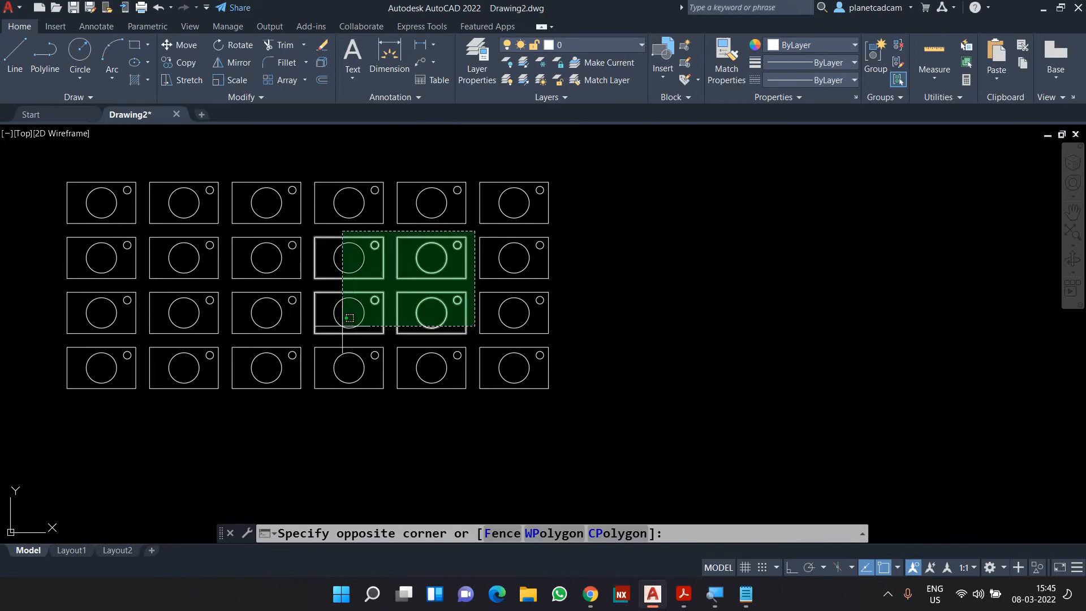
click(309, 341)
key(Delete)
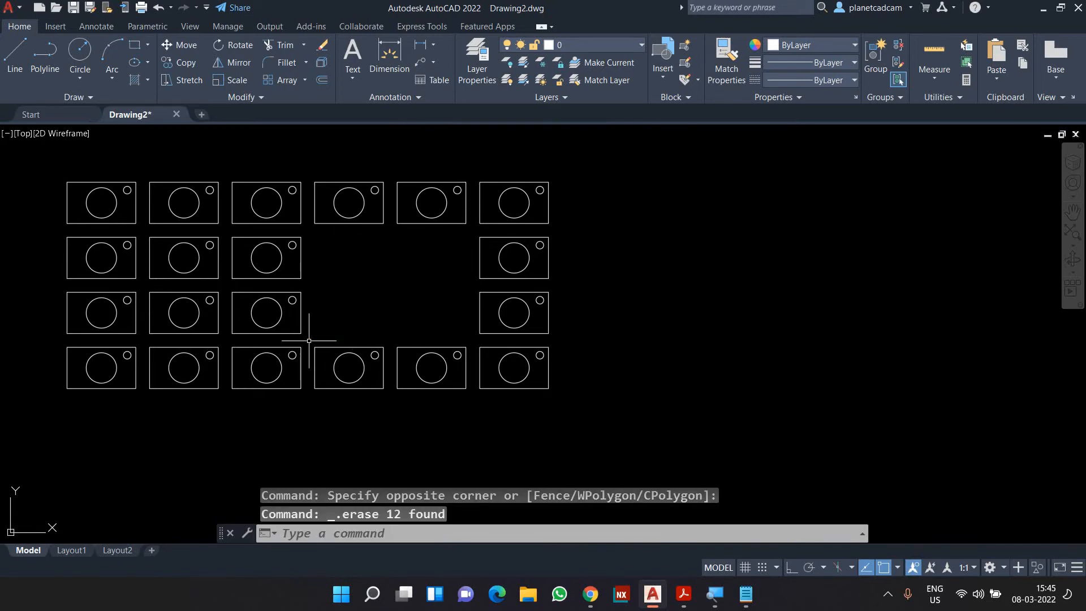
middle_drag(342, 322, 405, 324)
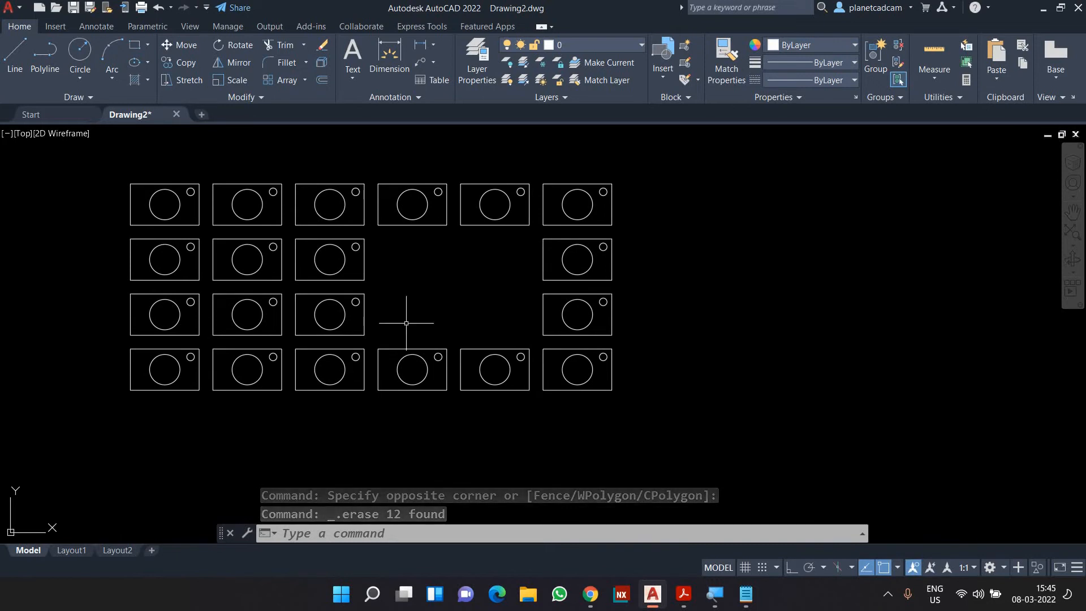
- Erase the two items in the middle rows of the second column
click(284, 236)
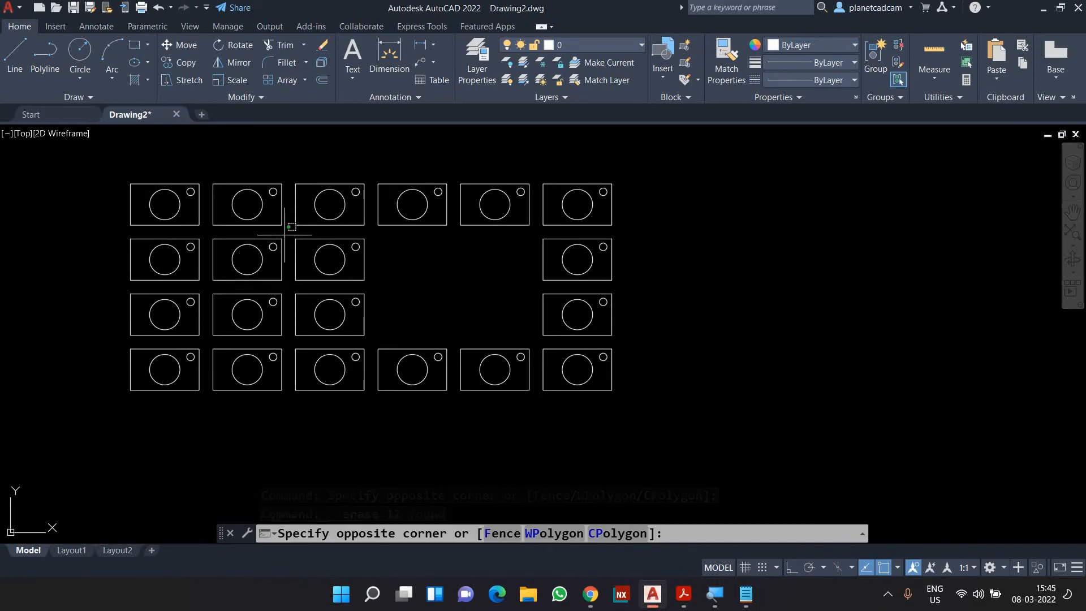
click(206, 342)
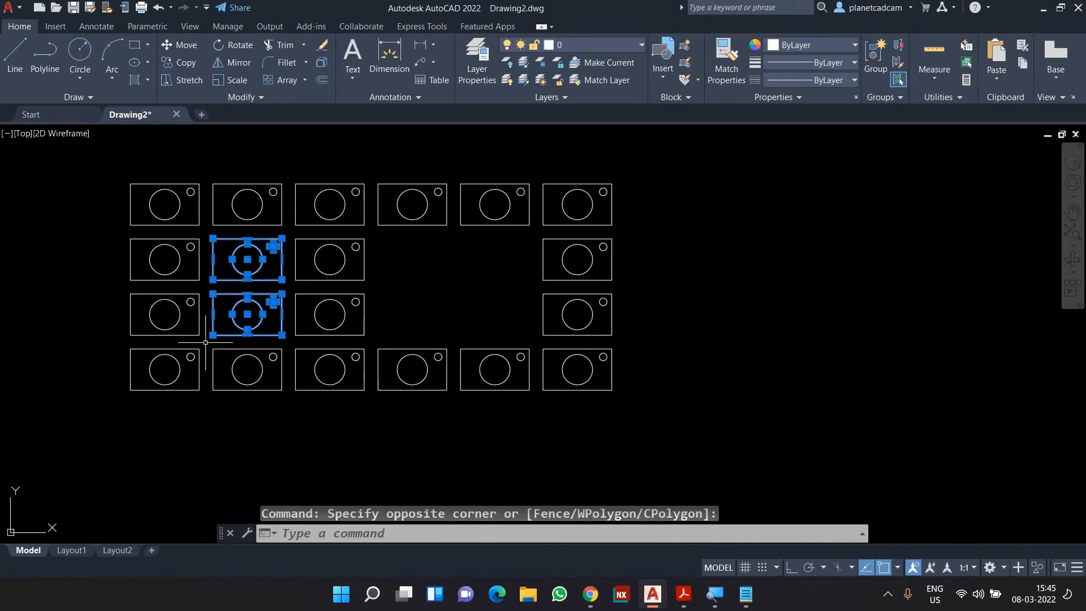
key(Delete)
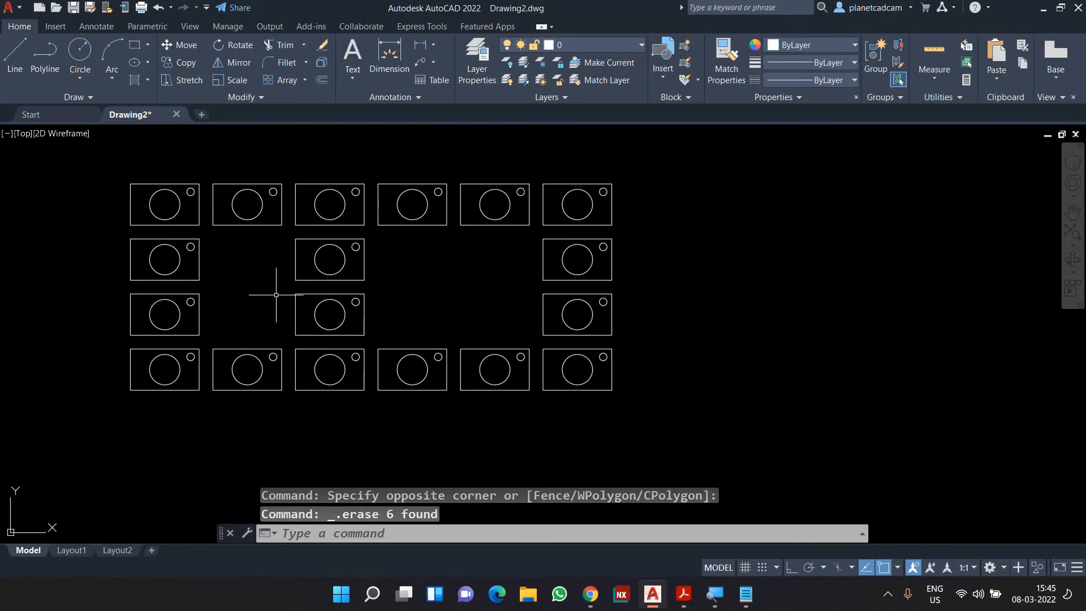
middle_drag(277, 294, 319, 300)
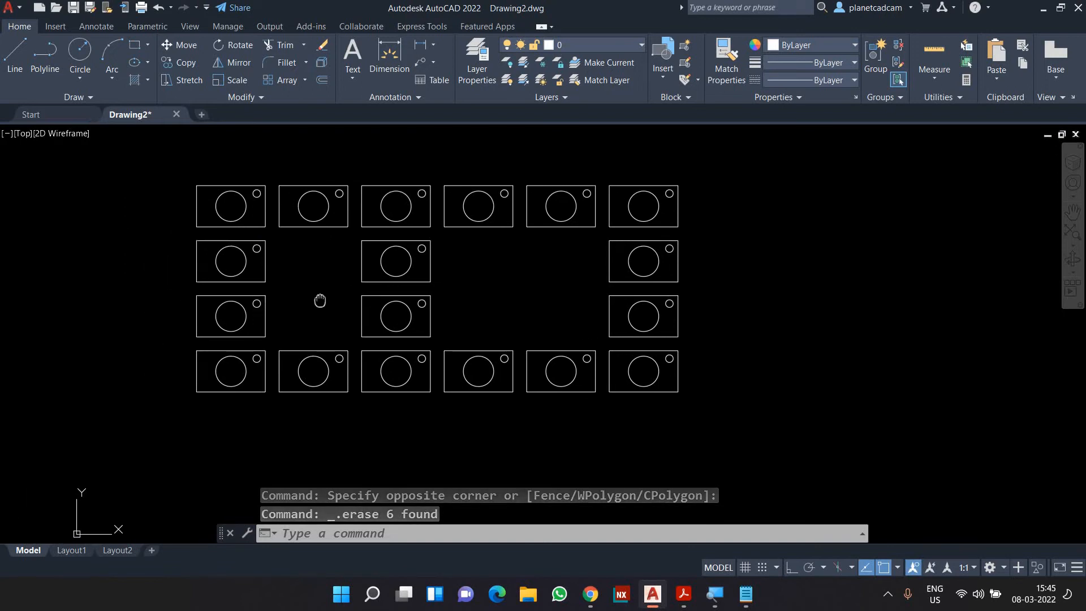
- Erase all the remaining rectangles and circles from the drawing
click(692, 406)
click(177, 175)
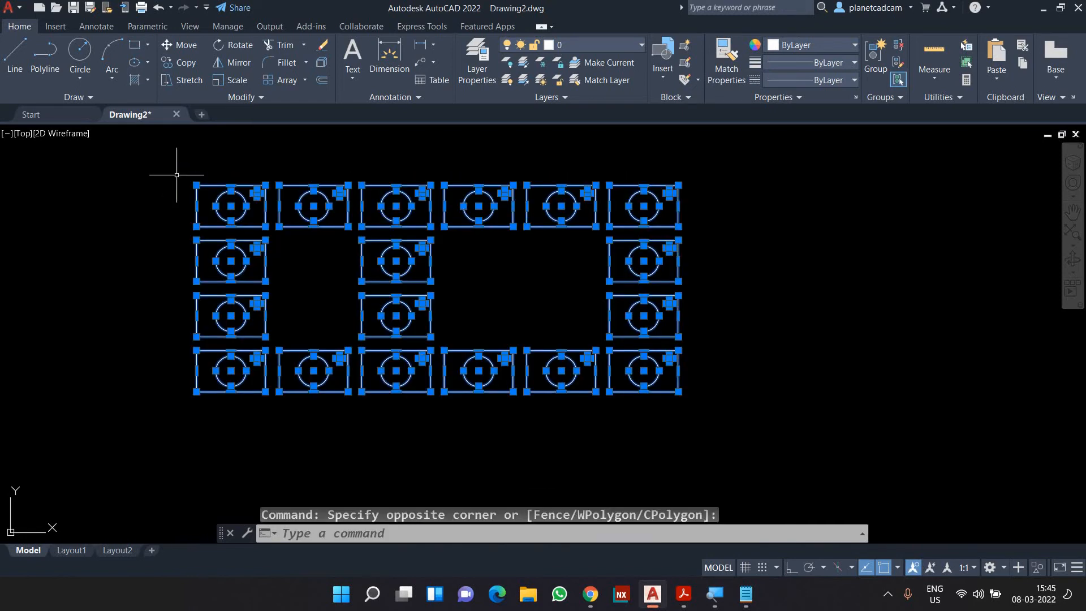
key(Delete)
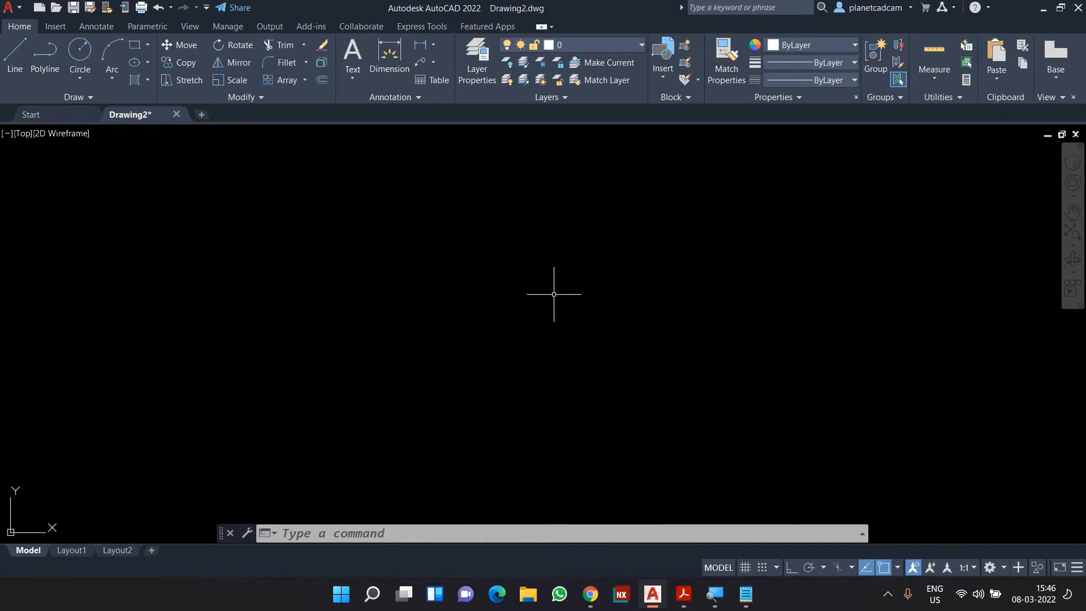
- Draw a circle with a diameter of 120 in the middle of the empty drawing area
text(c)
key(Return)
click(506, 320)
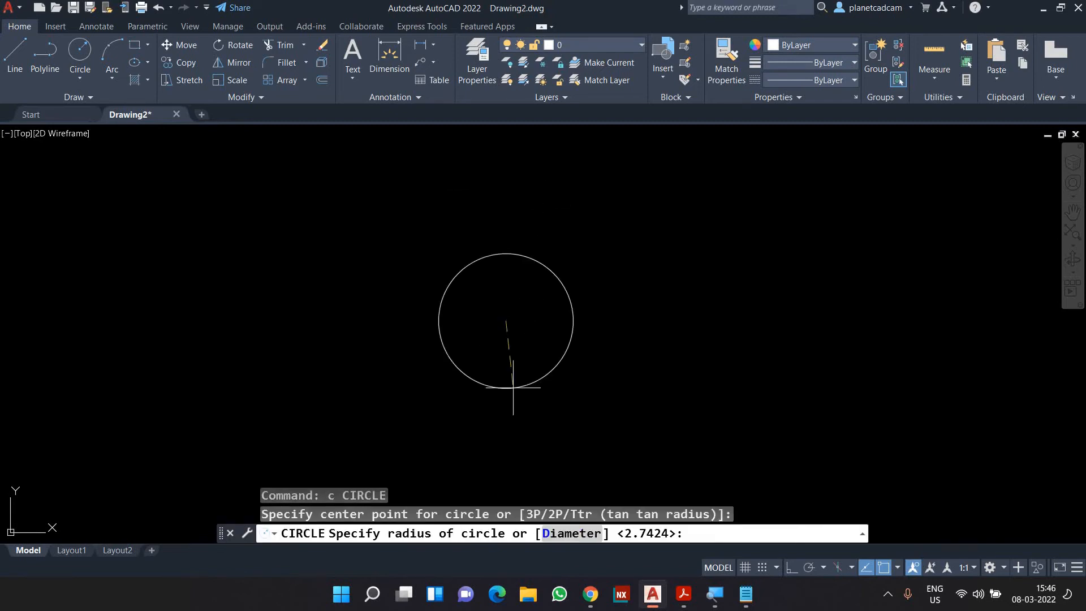
key(Return)
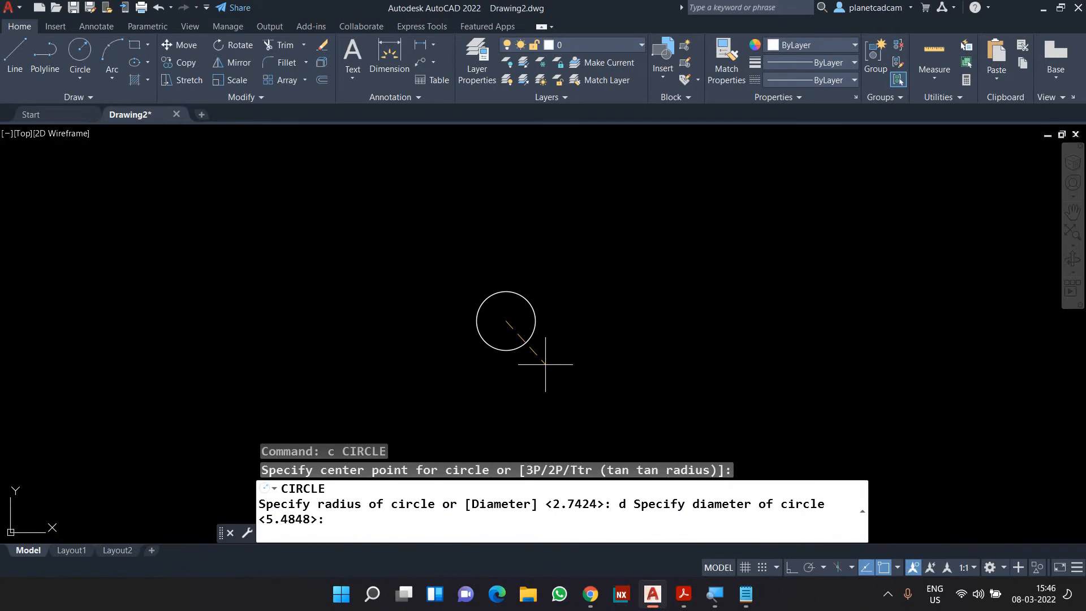
text(120)
key(Return)
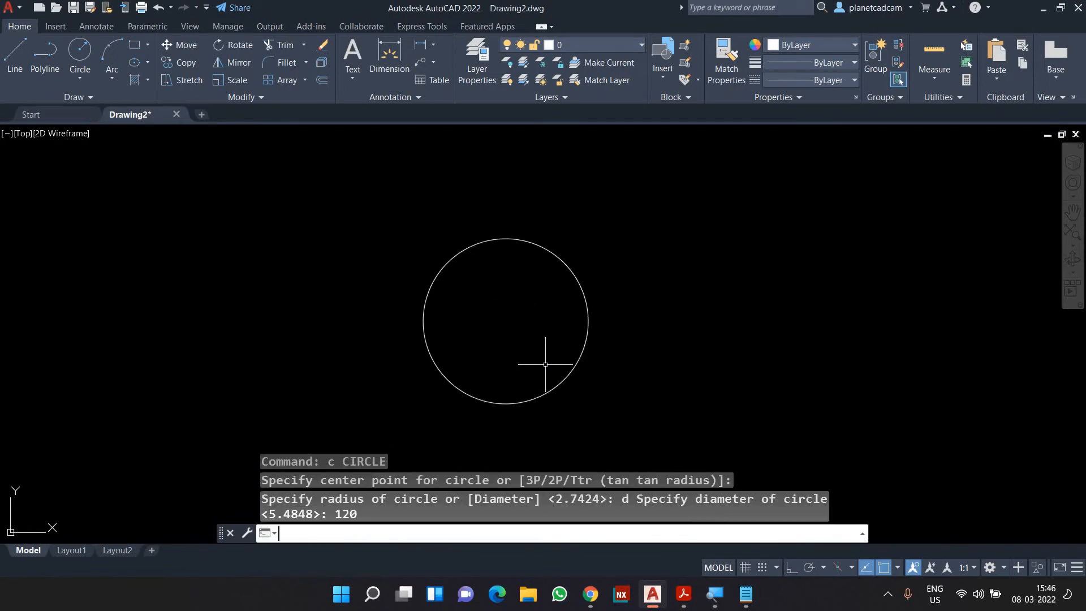
scroll(527, 311, up, 2)
middle_drag(522, 308, 563, 279)
- Draw a circle with a diameter of 15 concentric with the large circle
key(Return)
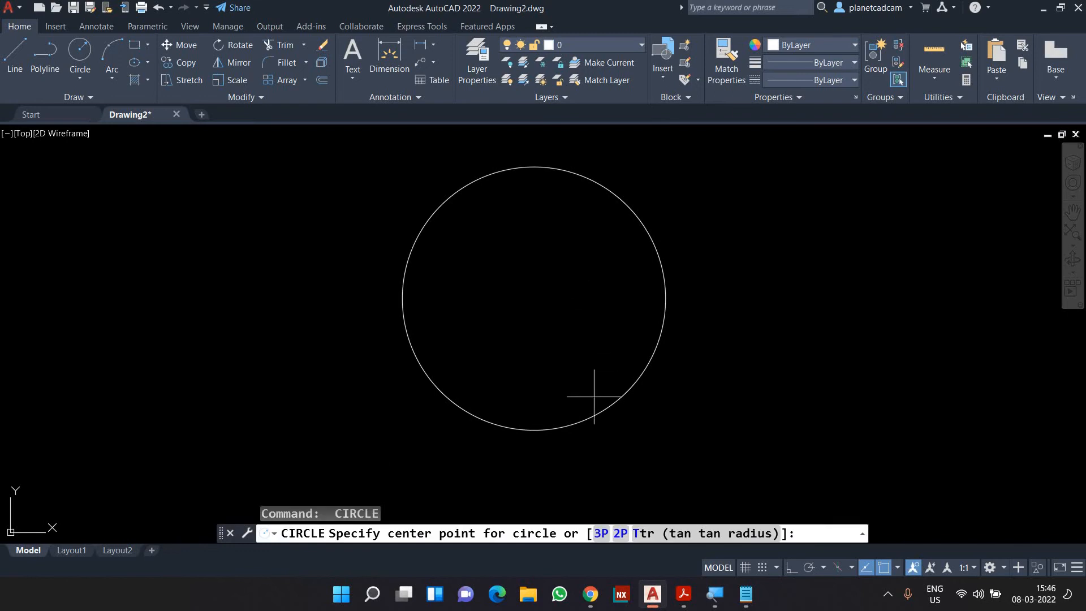
click(534, 298)
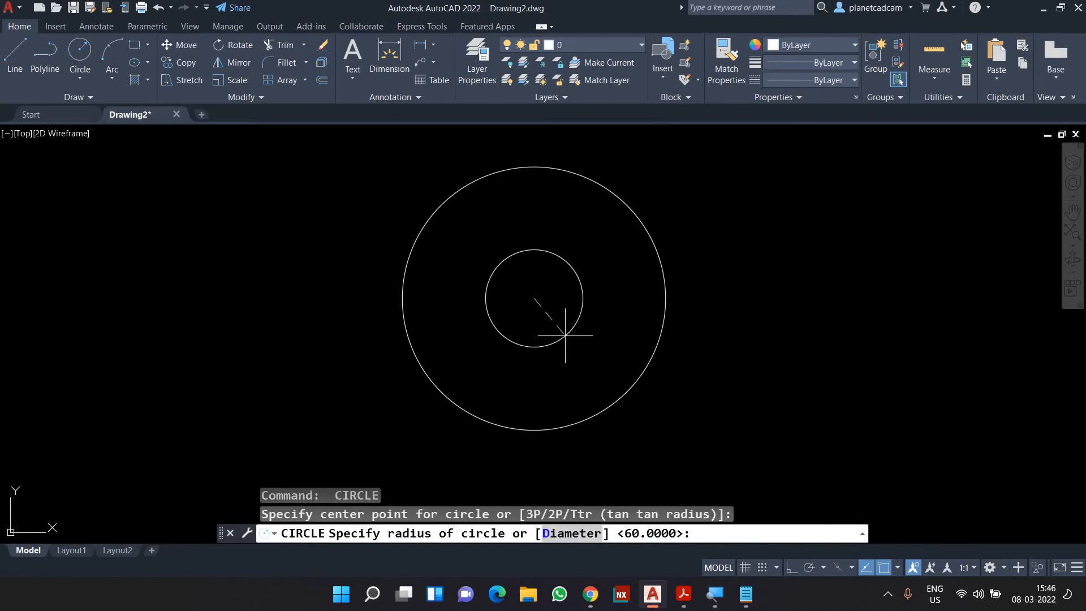
text(d)
key(Return)
text(15)
key(Return)
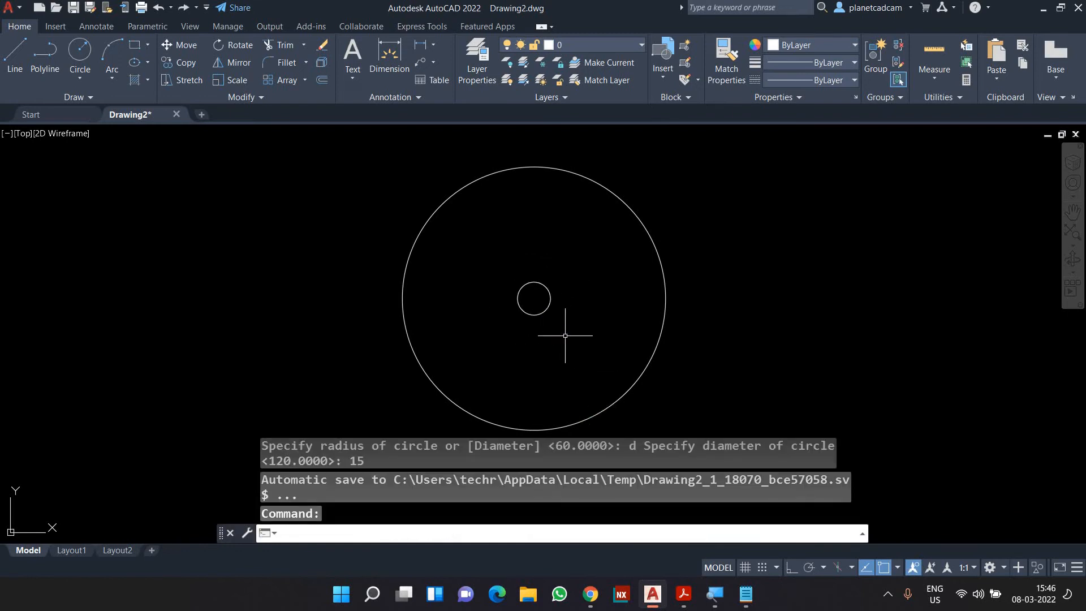
- Move the small circle 45 units horizontally to the right with Ortho on
click(565, 336)
click(519, 290)
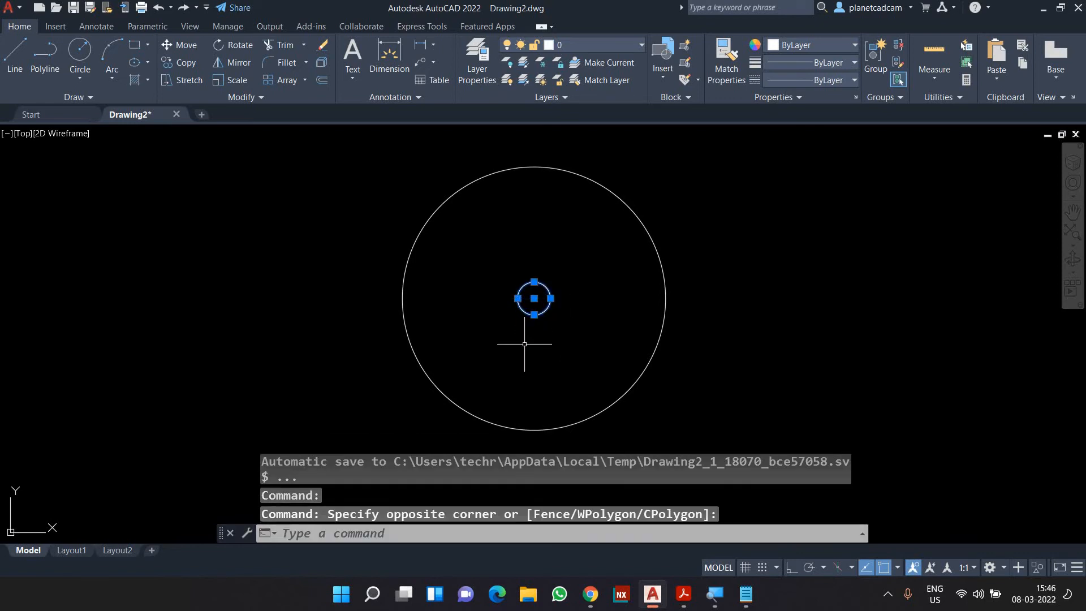
text(m)
key(Return)
click(517, 355)
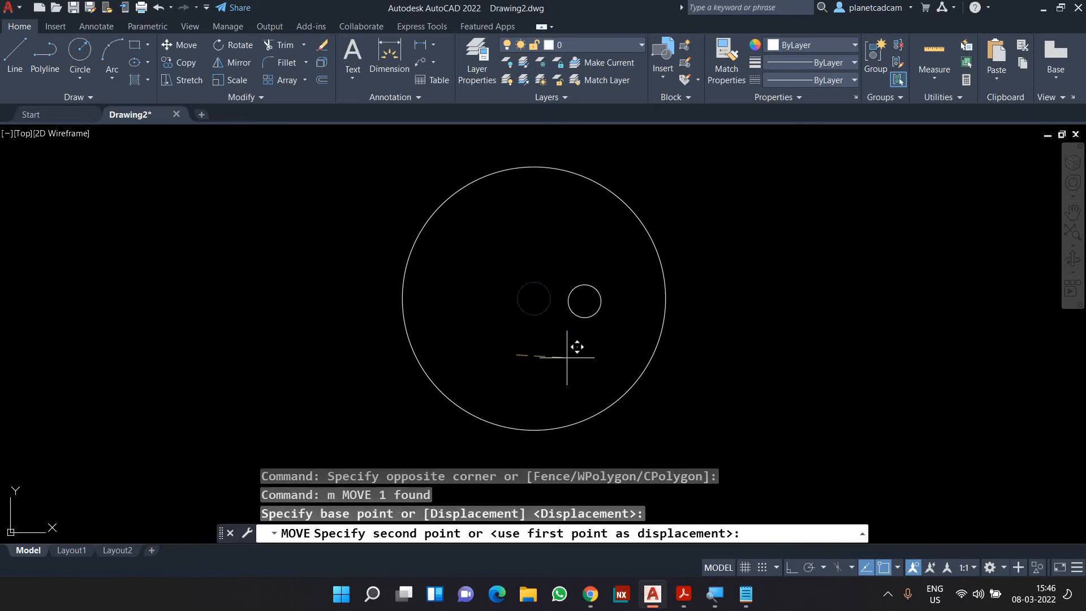
key(F8)
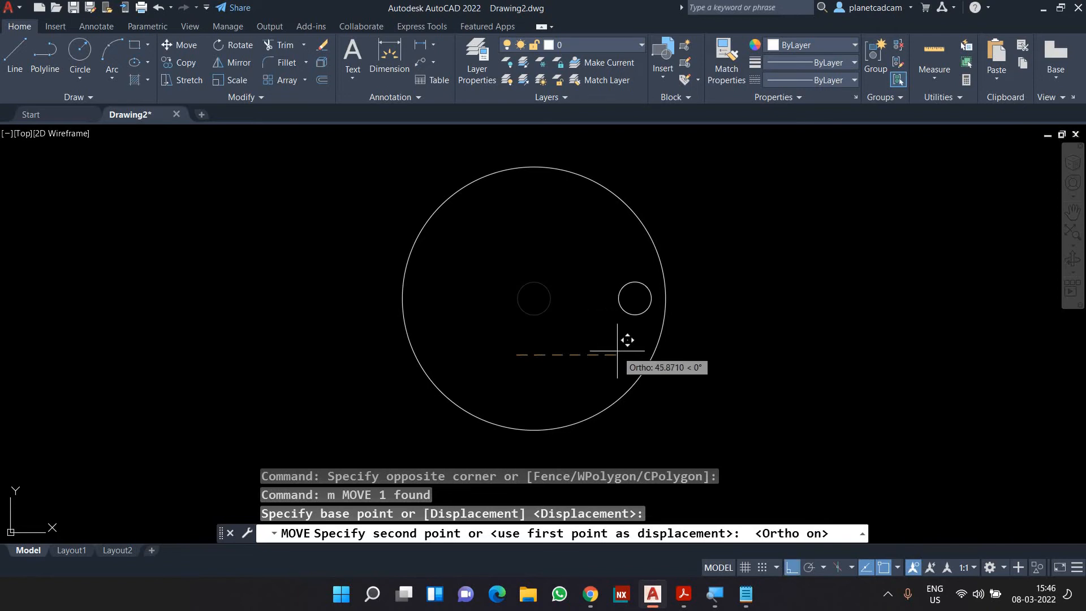
text(45)
key(Return)
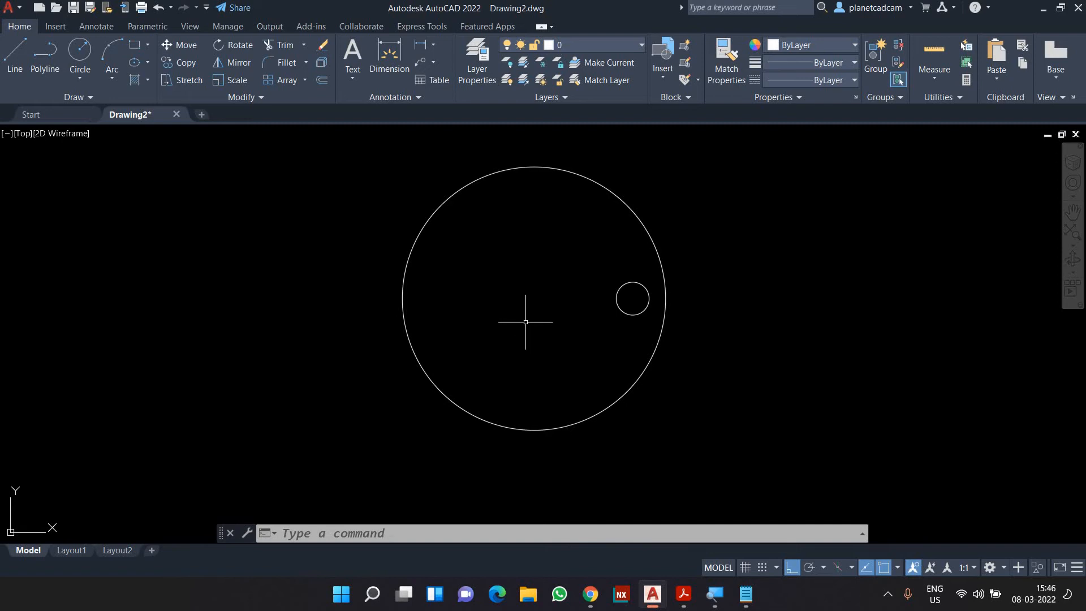
- Draw an 8-sided inscribed polygon centred on the large circle, with one vertex at the small circle's centre
text(pol)
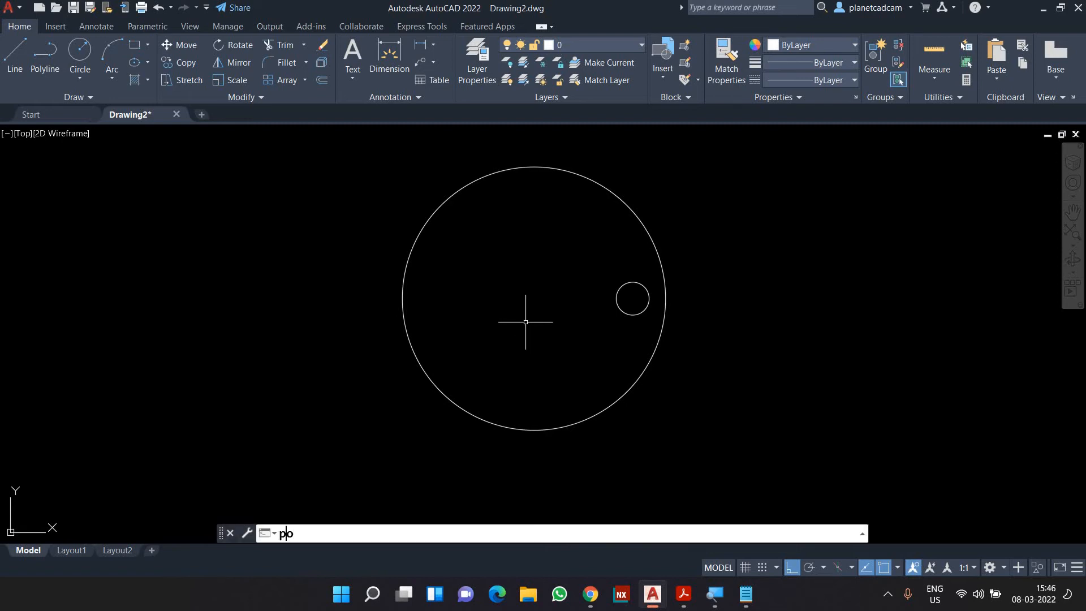
key(Return)
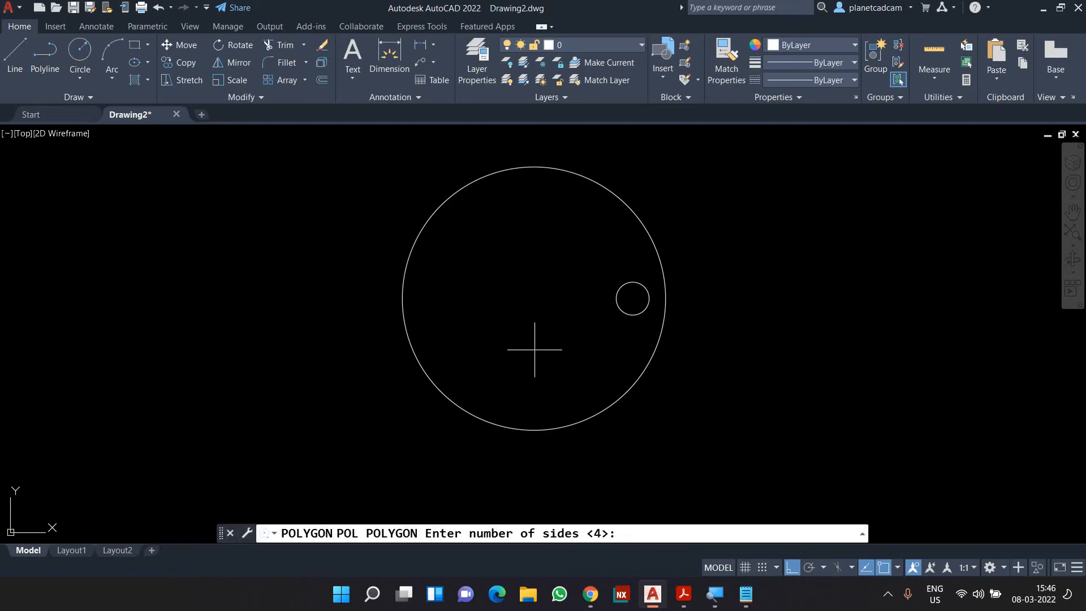
text(8)
key(Return)
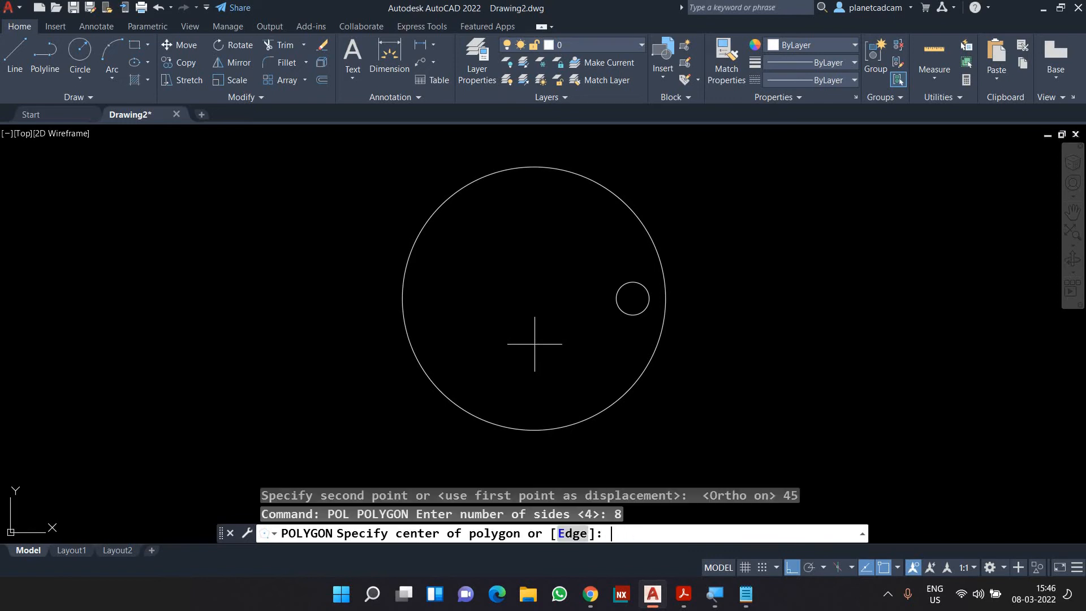
click(534, 298)
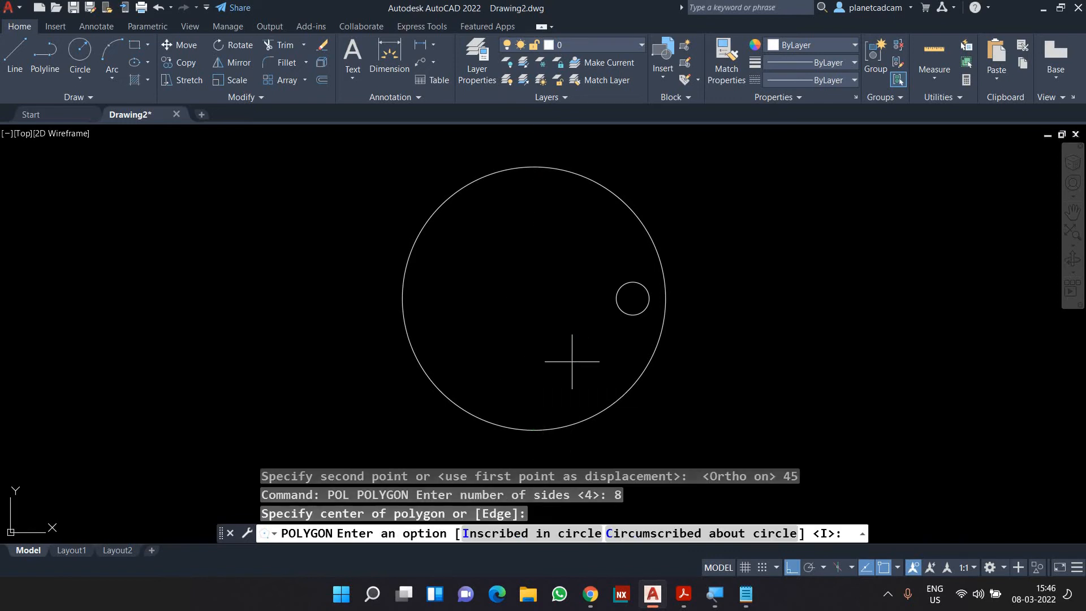
click(591, 532)
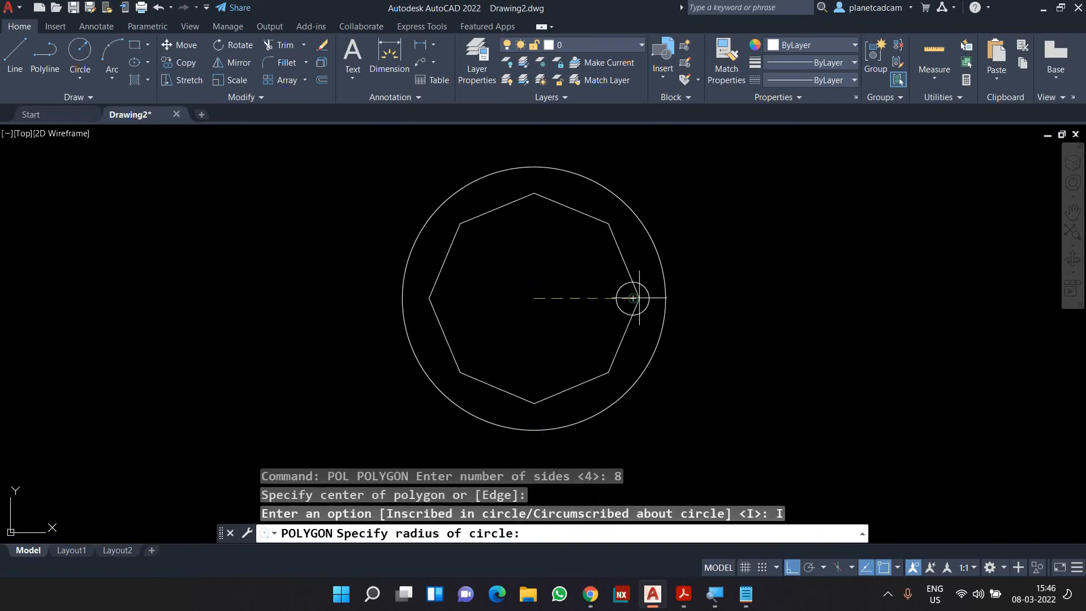
click(632, 298)
- Copy the small circle from its centre to the polygon's upper-right and top vertices
text(co)
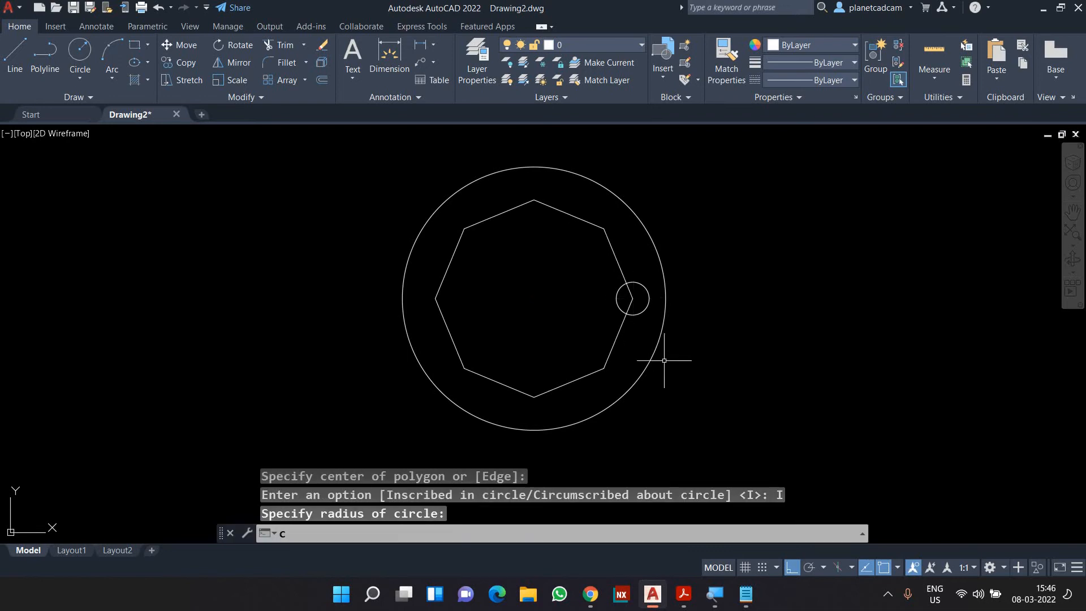
key(Return)
click(643, 310)
key(Return)
click(632, 299)
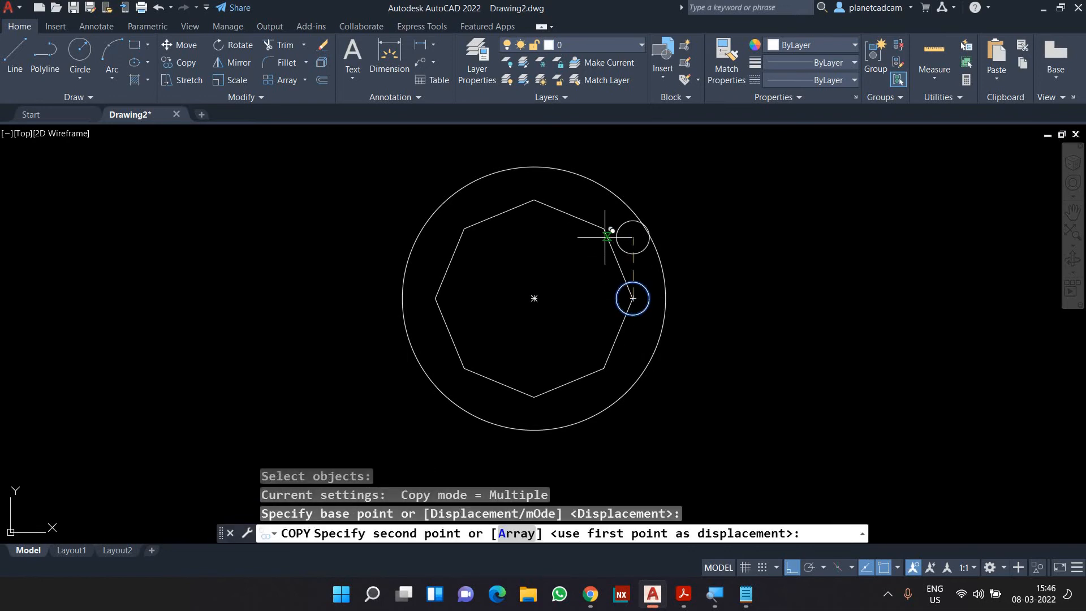
click(603, 228)
click(539, 203)
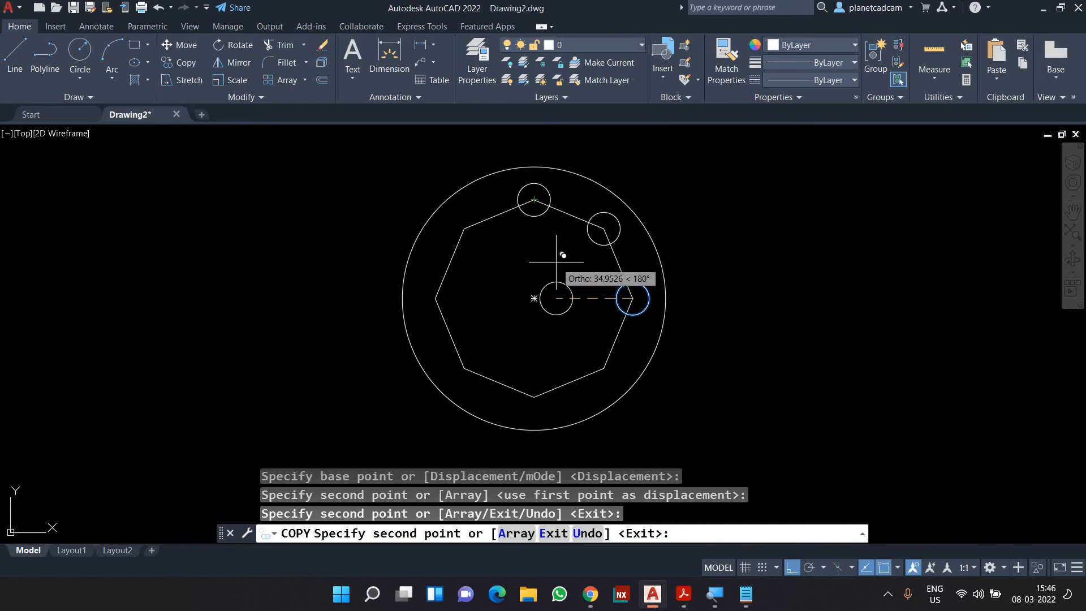
key(Escape)
- Undo the circle copies and the polygon
key(ctrl+z)
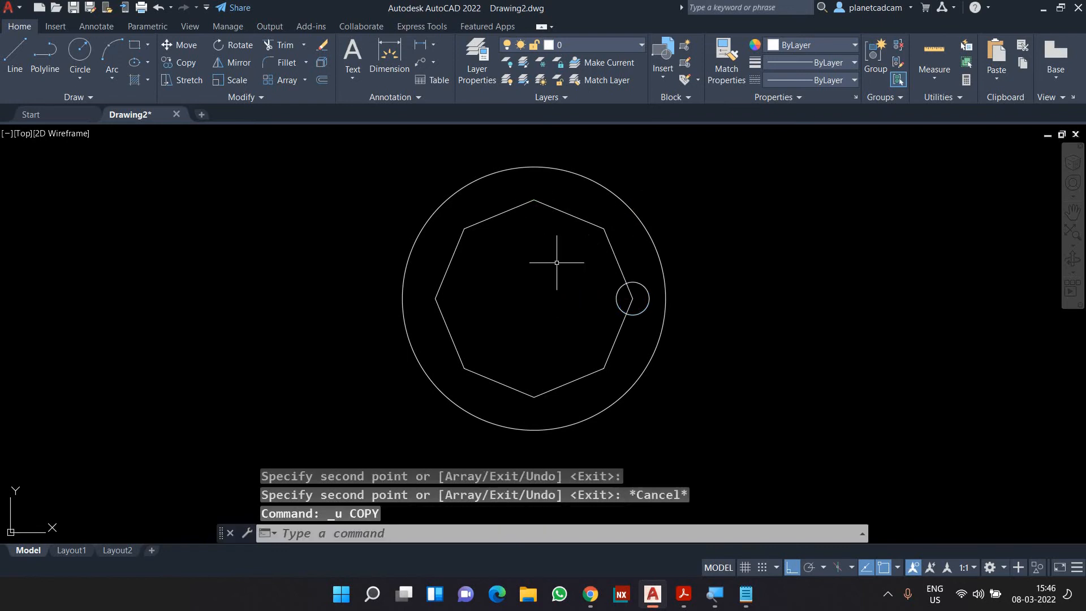
key(ctrl+z)
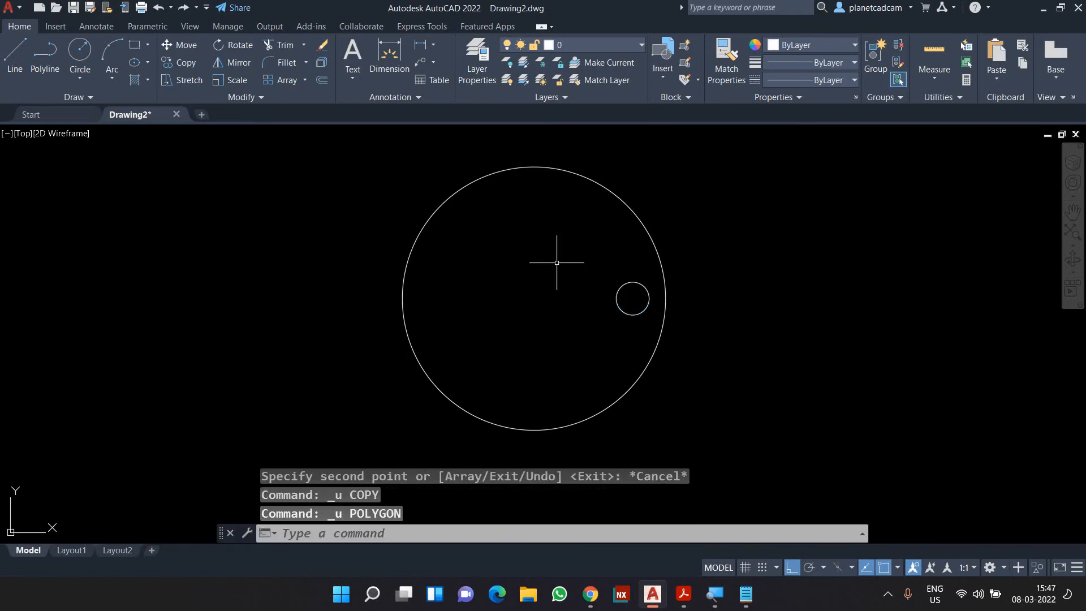
- Draw a horizontal line from the small circle's centre rightward to a point beyond the large circle
text(l)
key(Return)
scroll(626, 301, up, 4)
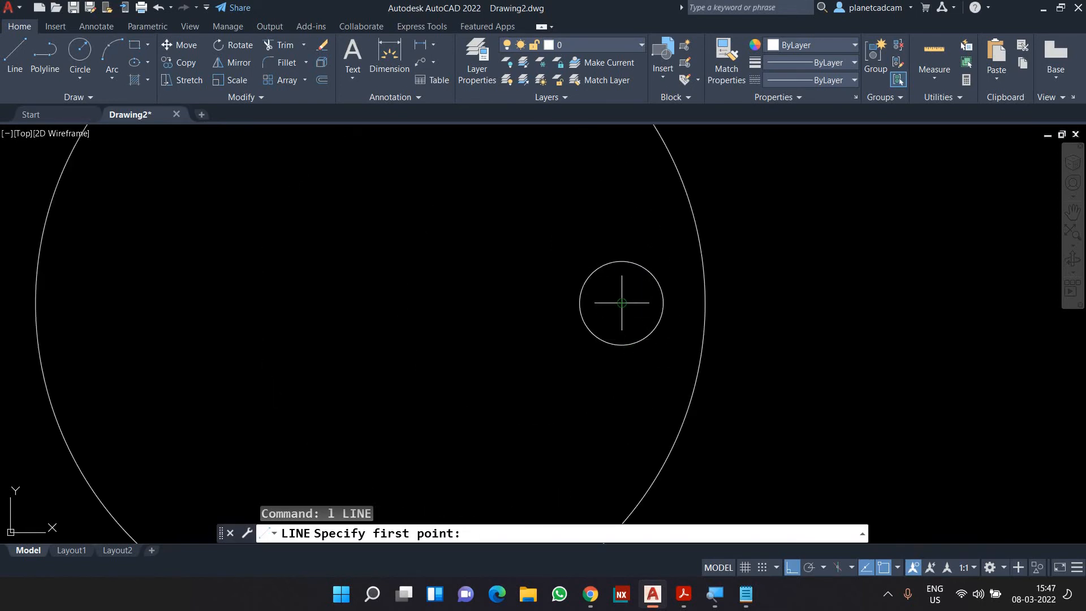
click(622, 303)
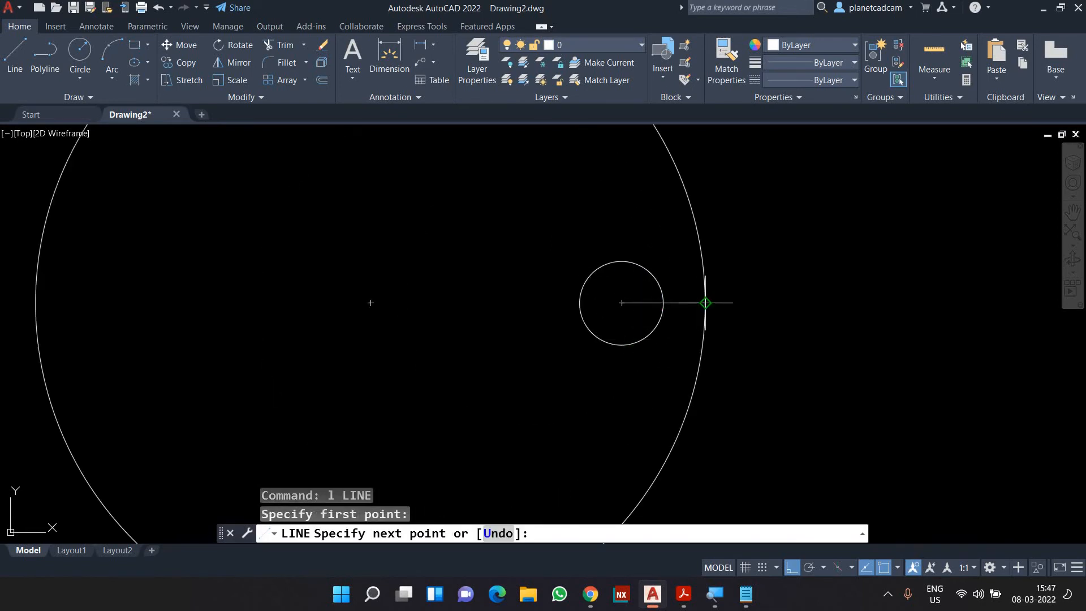
click(758, 303)
key(Escape)
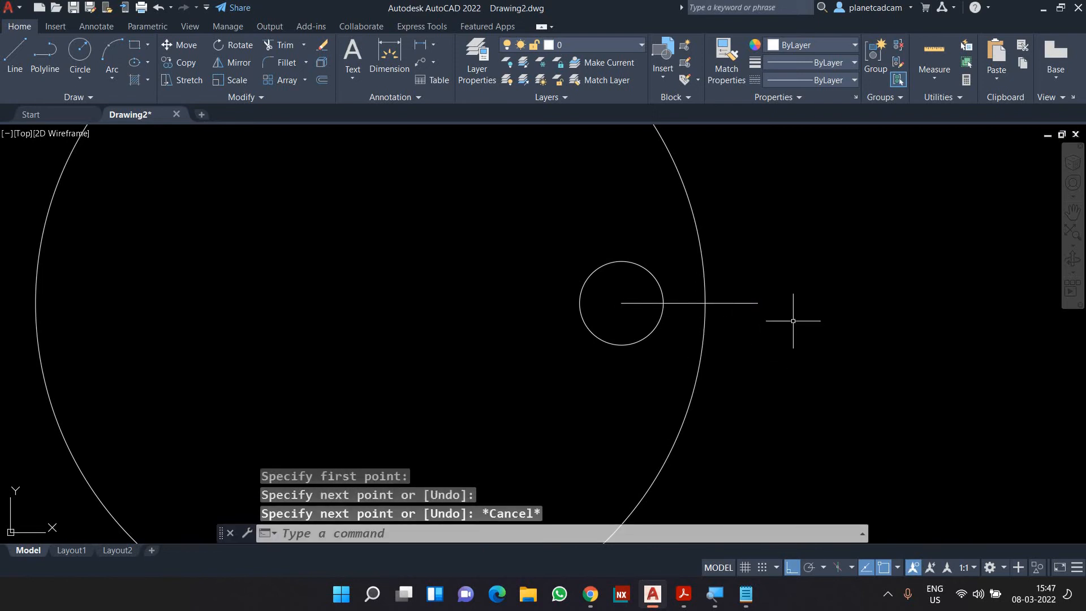
- Offset the horizontal line by 5 to both its upper and lower sides
text(o)
key(Return)
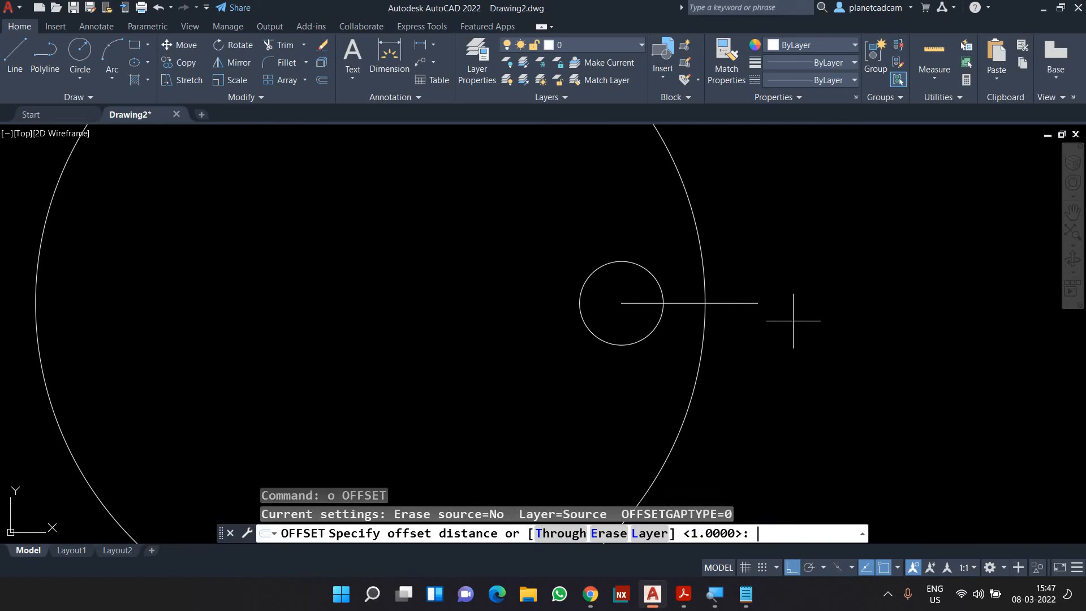
text(5)
key(Return)
click(742, 304)
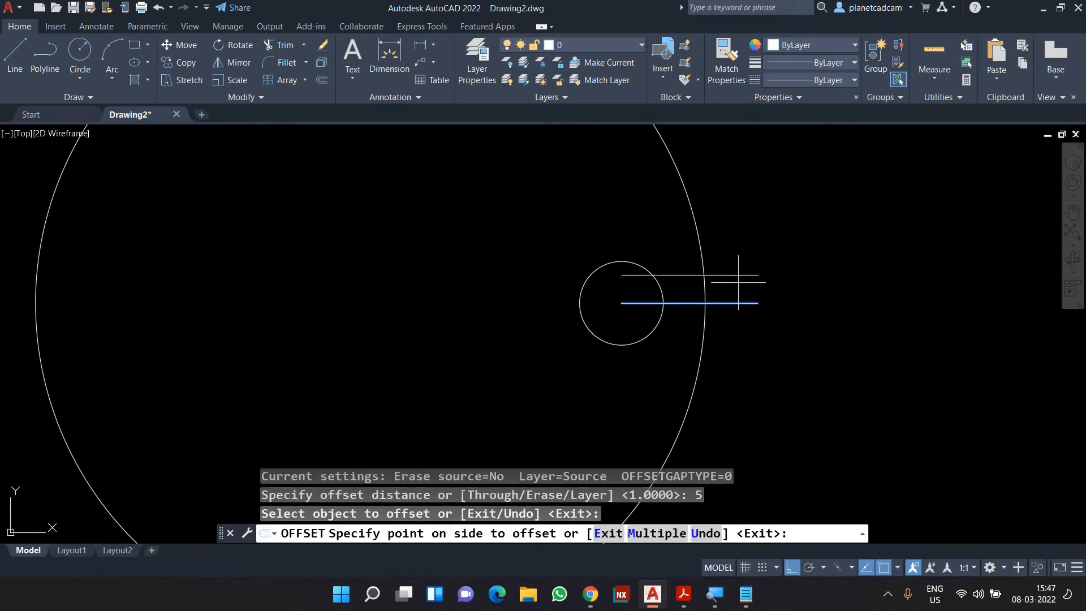
click(736, 284)
click(736, 301)
click(742, 333)
key(Escape)
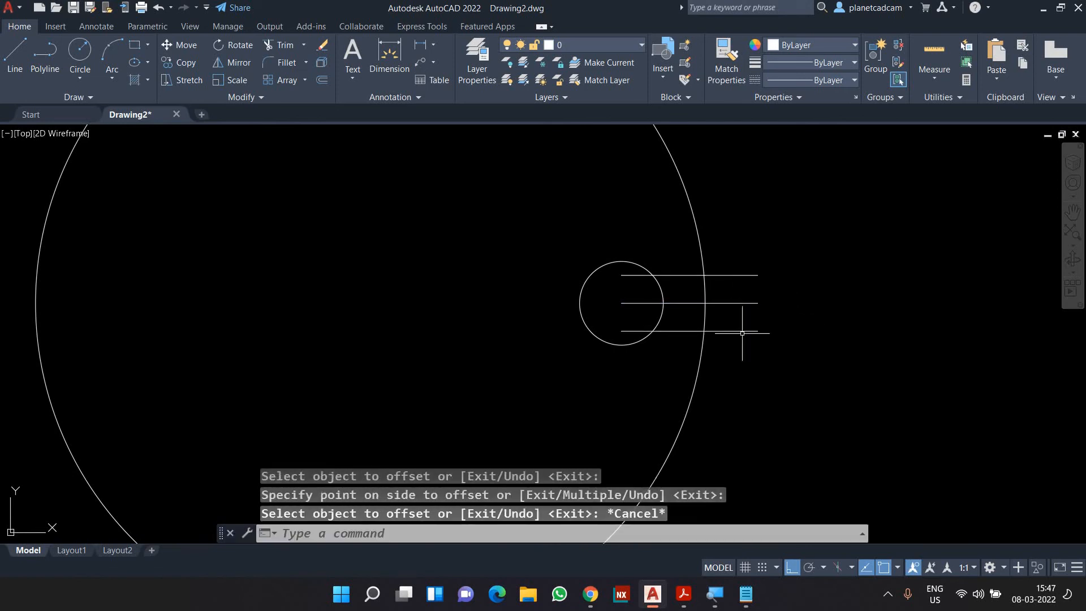
- Trim both offset lines where they extend outside the large circle and inside the small circle
text(tr)
key(Return)
drag(735, 281, 730, 268)
click(733, 329)
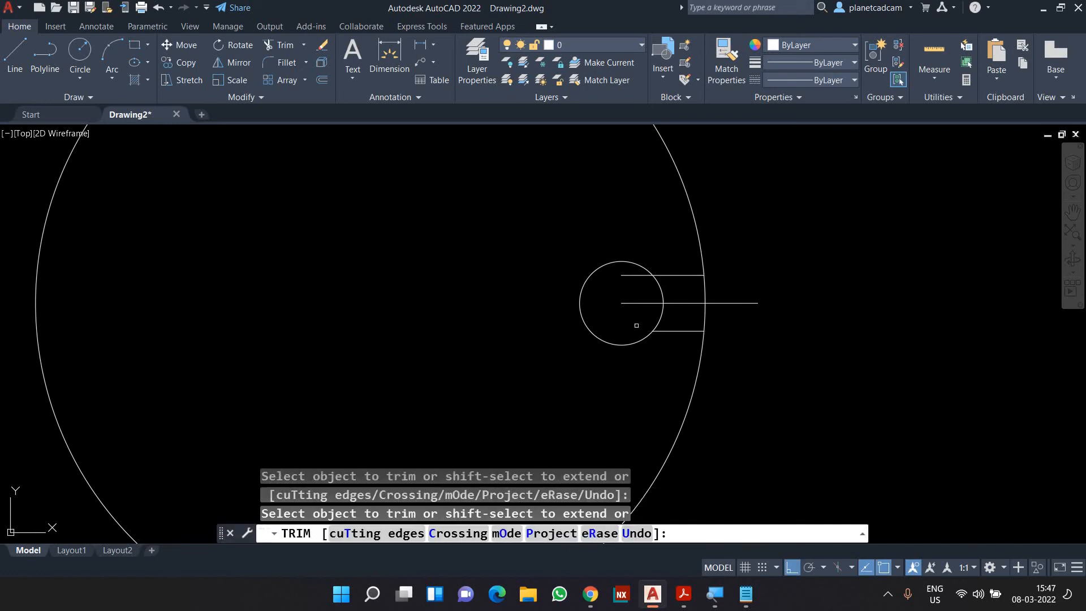
key(Escape)
- Erase the middle line and trim the small circle's arc between the two offset lines to form a keyhole slot
click(680, 303)
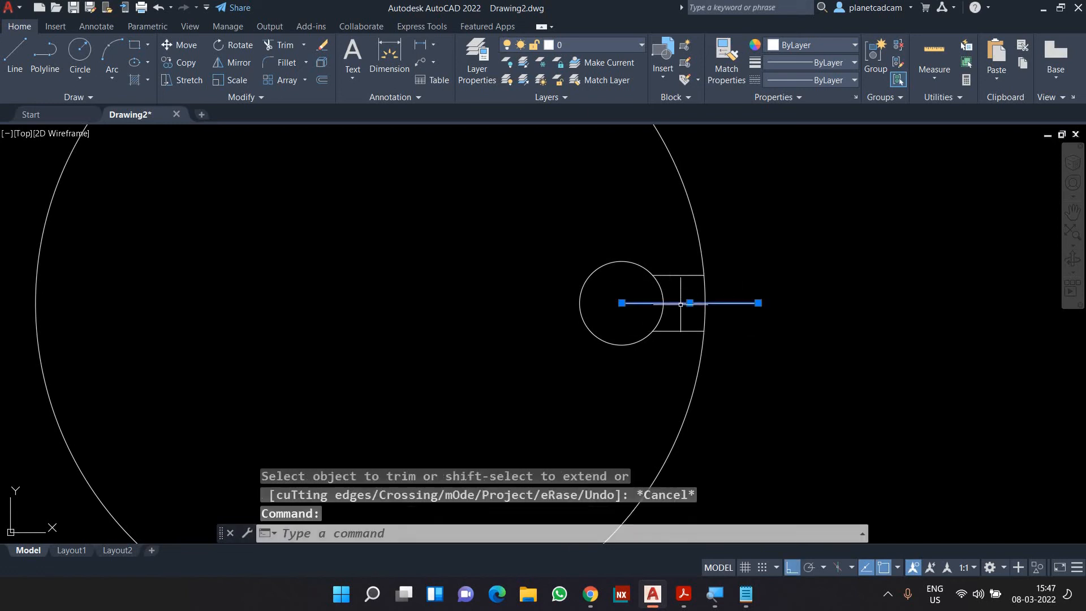
key(Delete)
text(tr)
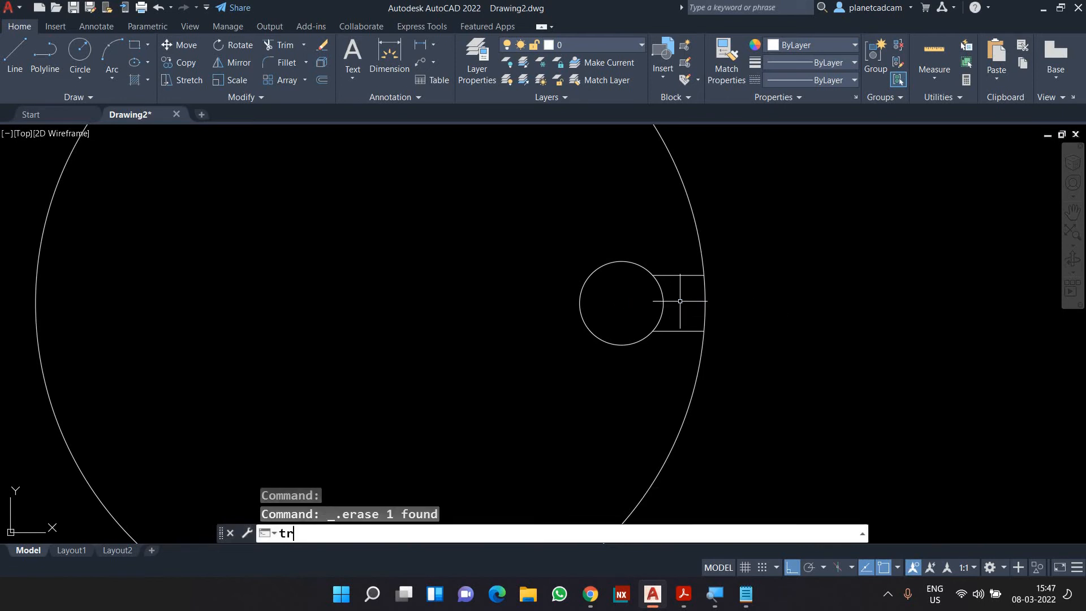
key(Return)
key(Escape)
scroll(665, 308, down, 5)
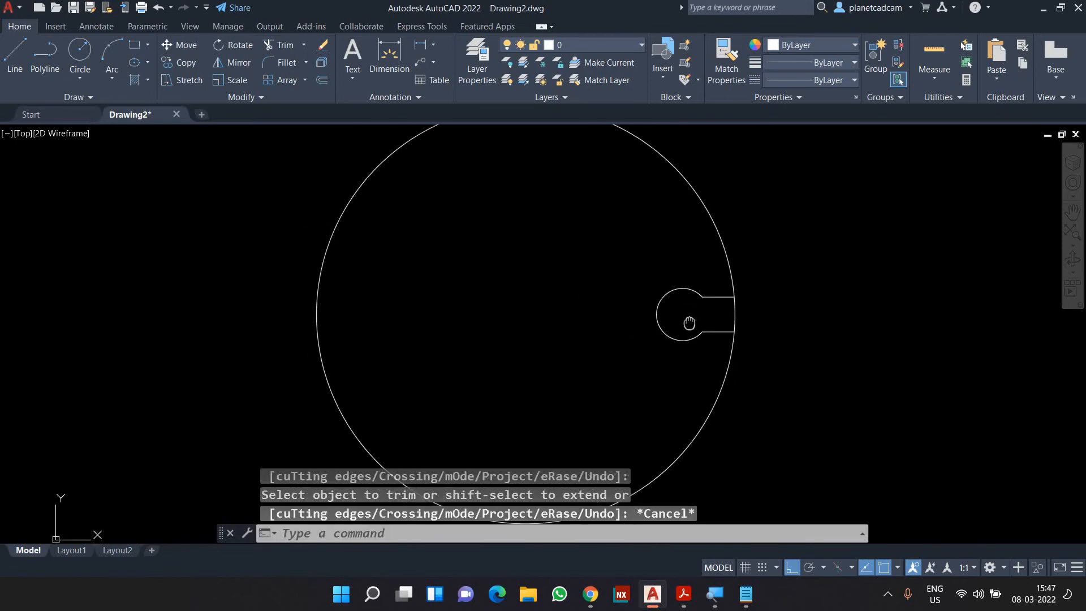
scroll(667, 311, up, 2)
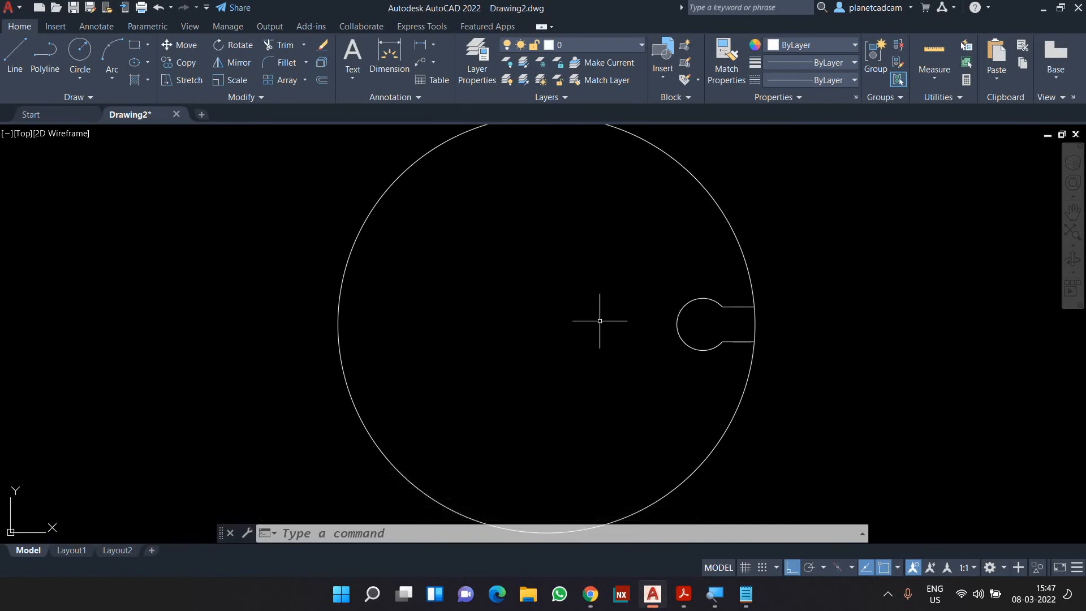
- Draw an 8-sided inscribed polygon centred on the large circle, with one vertex at the slot's arc centre
text(pol)
key(Return)
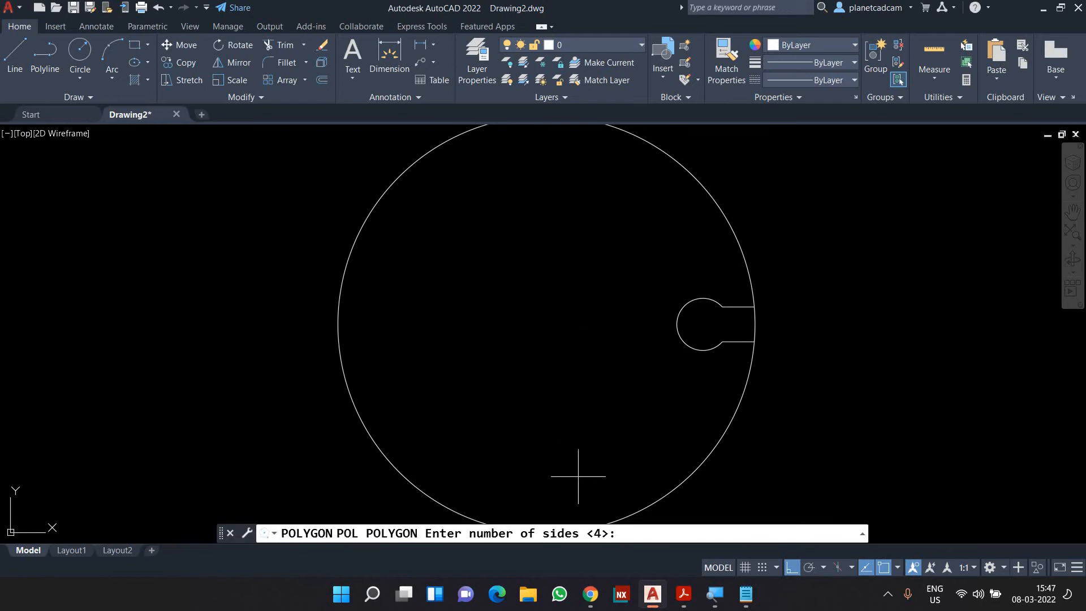
key(Return)
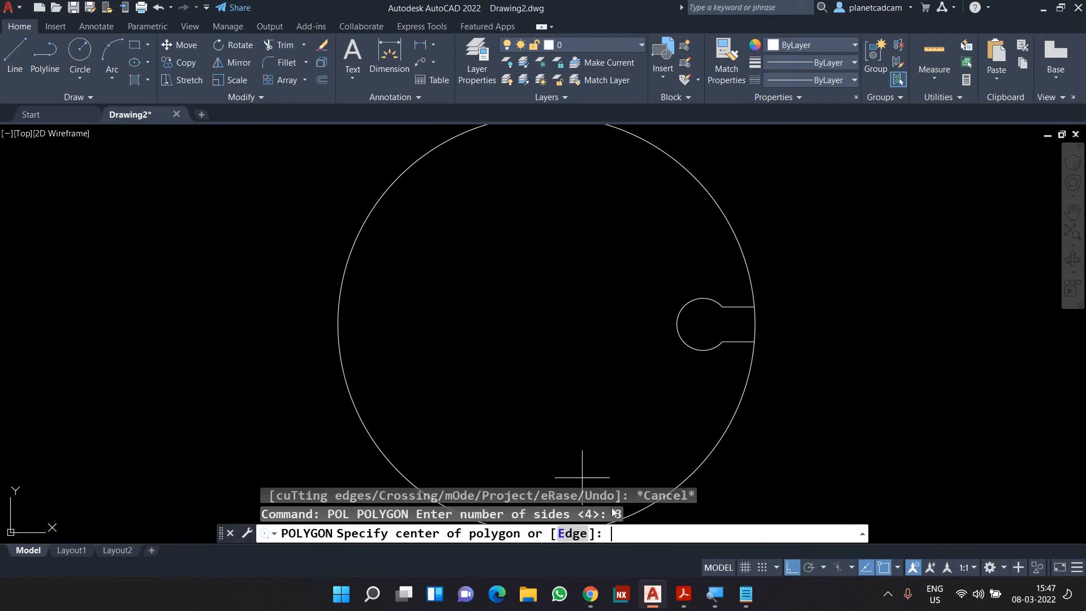
click(547, 323)
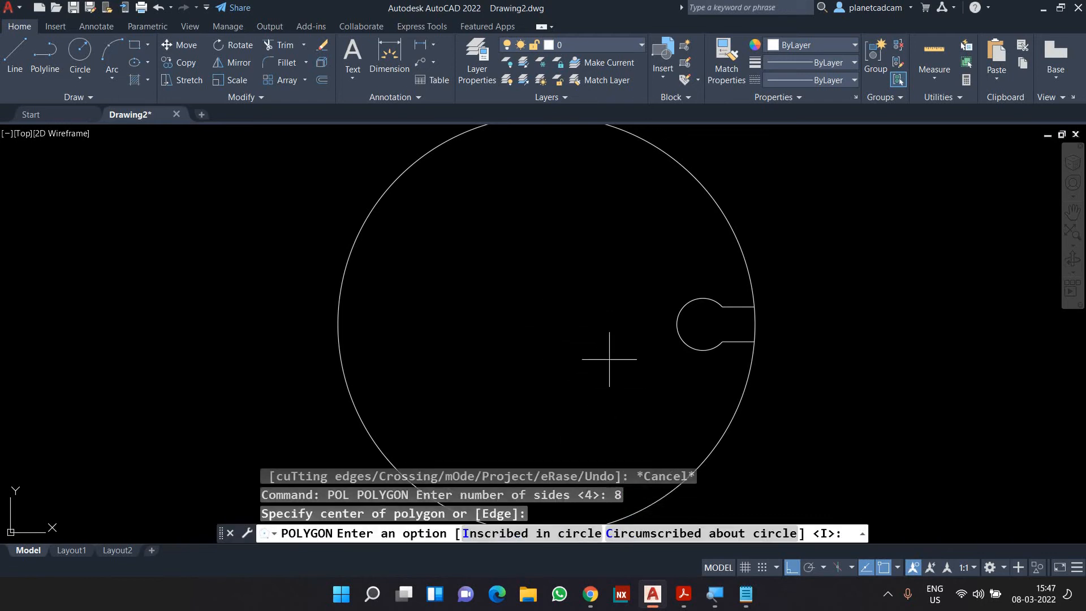
text(i)
key(Return)
click(703, 323)
- Copy the keyhole slot from its arc centre to the polygon's upper-right and top vertices
text(co)
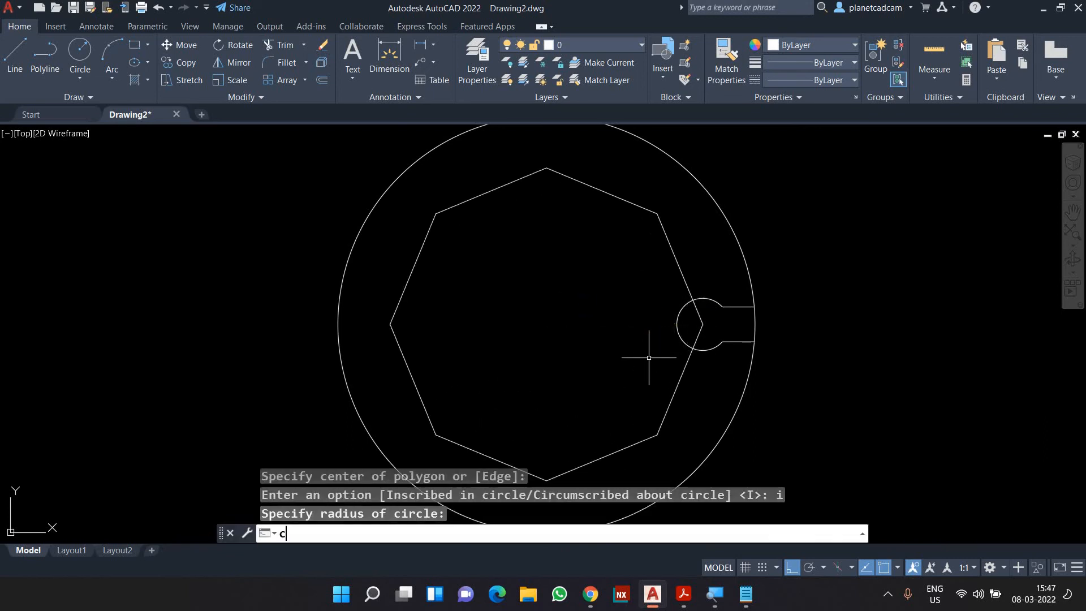
key(Return)
click(629, 286)
click(788, 388)
key(Return)
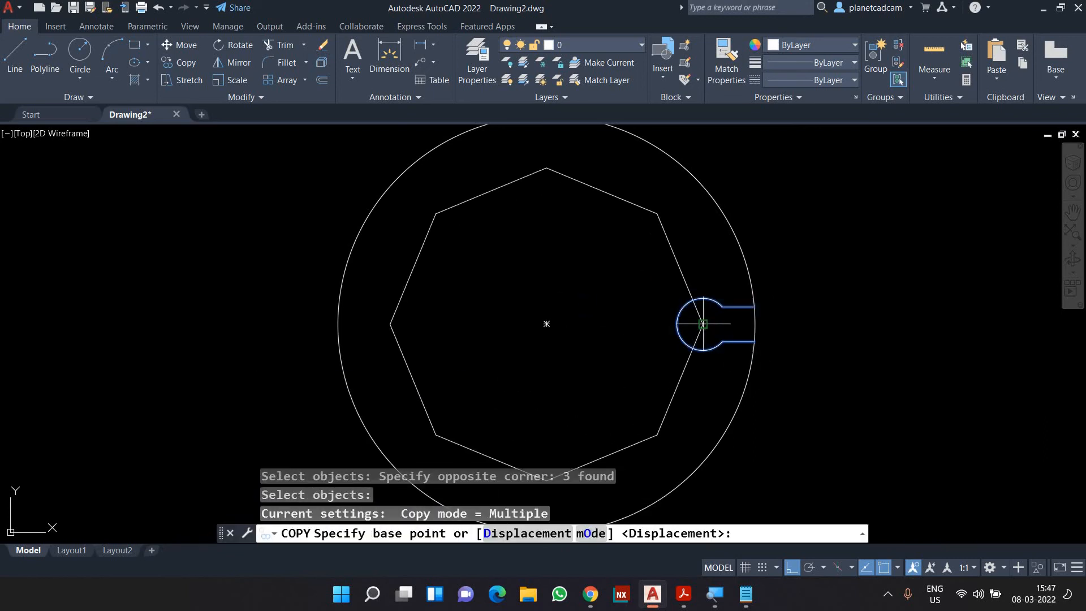
click(702, 324)
click(657, 214)
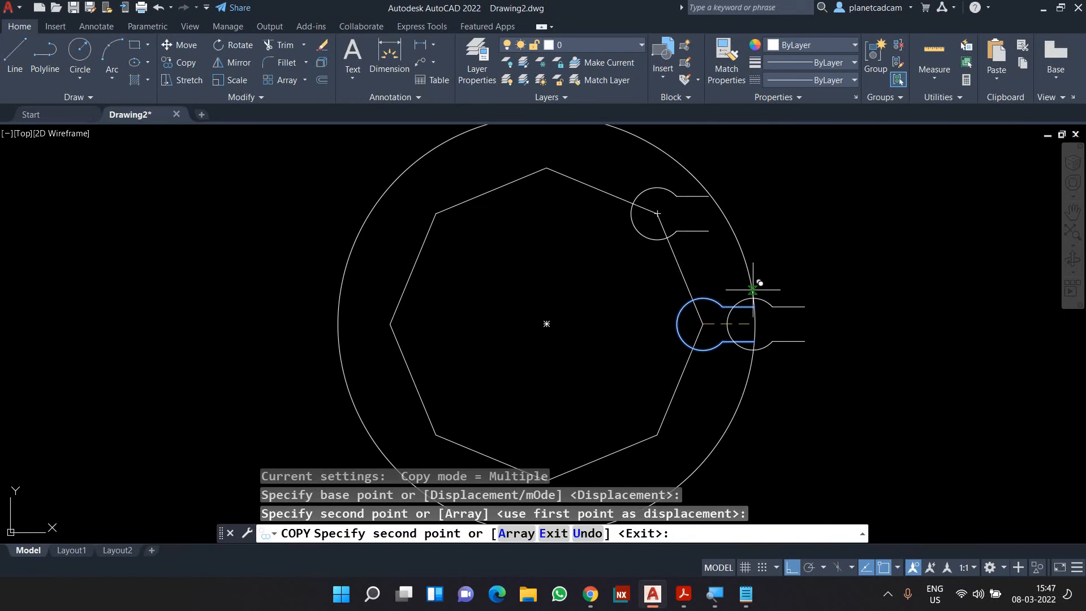
middle_drag(588, 232, 610, 289)
click(578, 229)
key(Escape)
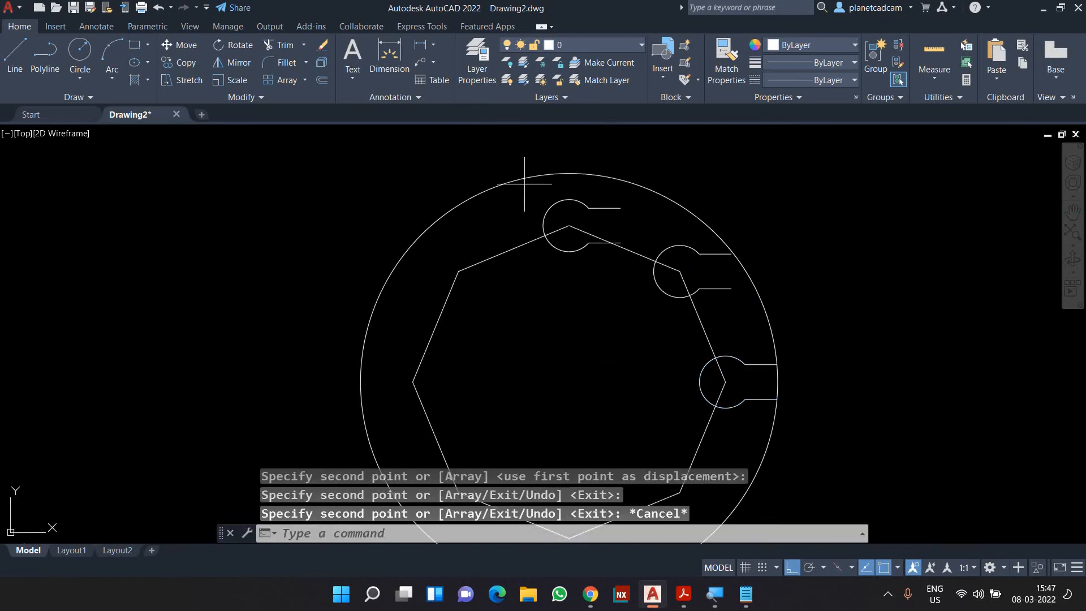
- Rotate the keyhole copy at the polygon's top vertex by 90 degrees about its arc centre so its opening faces outward
click(526, 189)
click(636, 250)
text(ro)
key(Return)
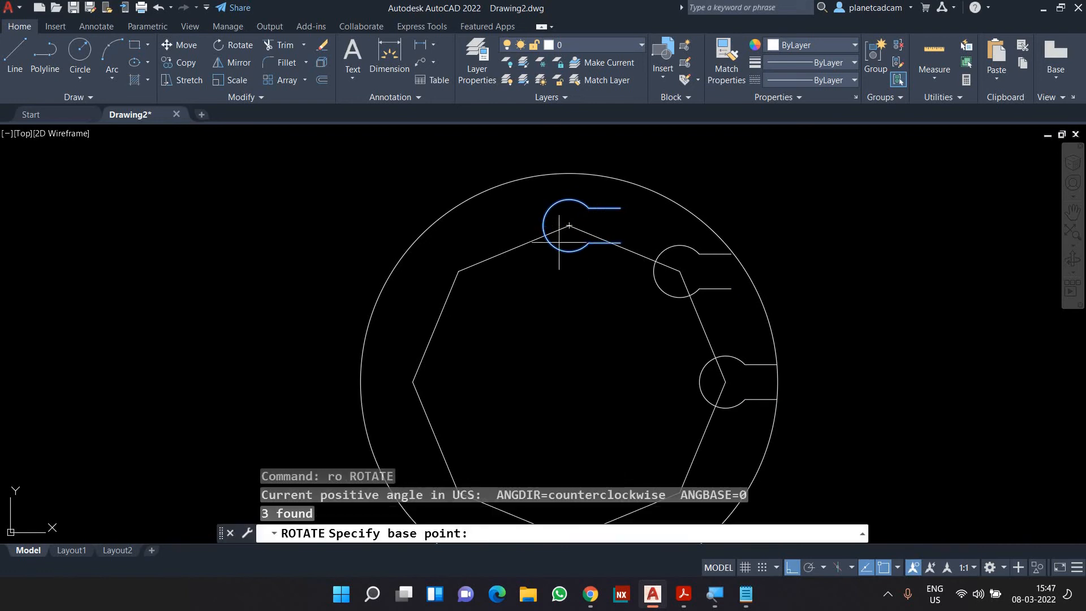
click(578, 232)
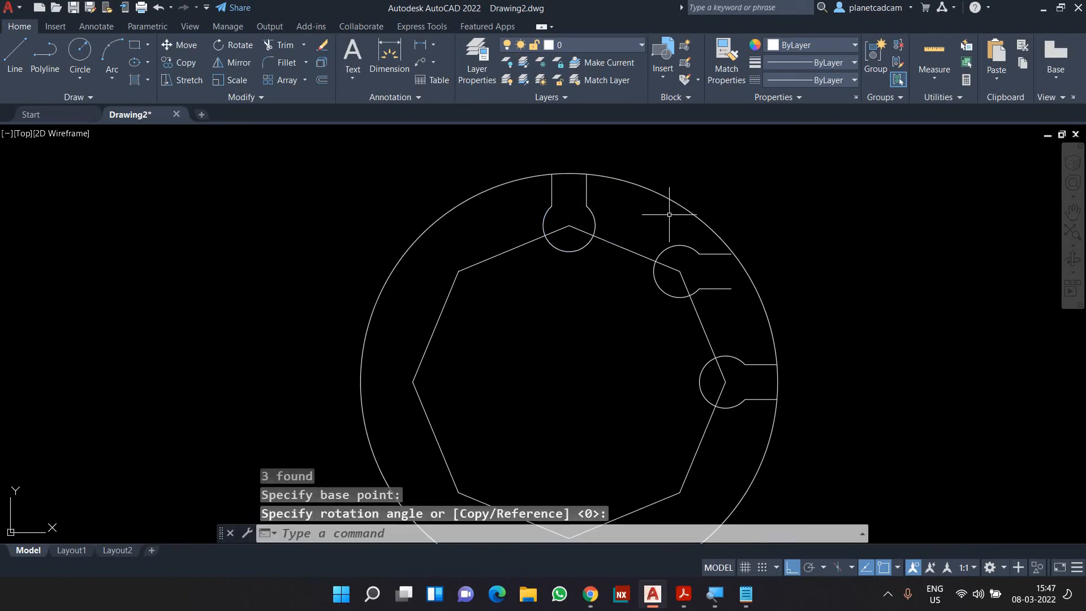
- Rotate the keyhole copy at the polygon's upper-right vertex by 45 degrees about its arc centre
key(Return)
key(Return)
click(620, 227)
click(753, 317)
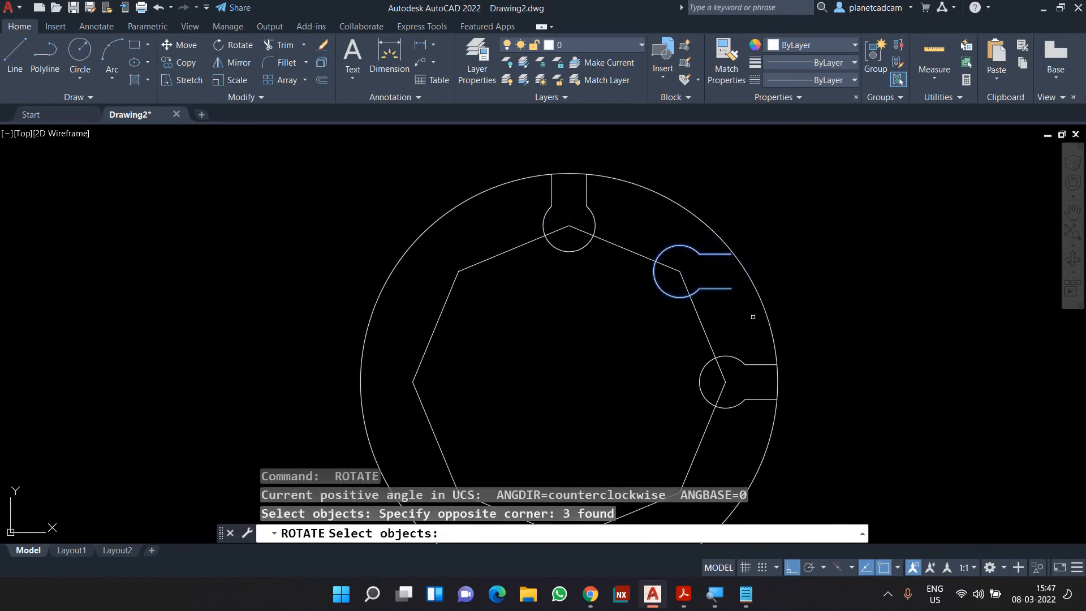
key(Return)
click(569, 381)
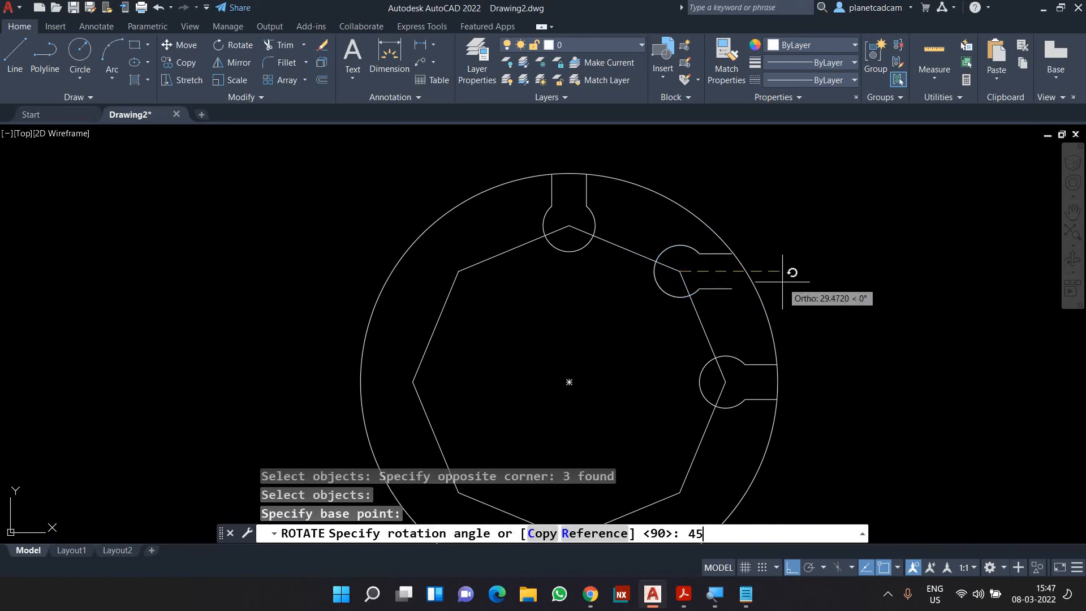
key(Return)
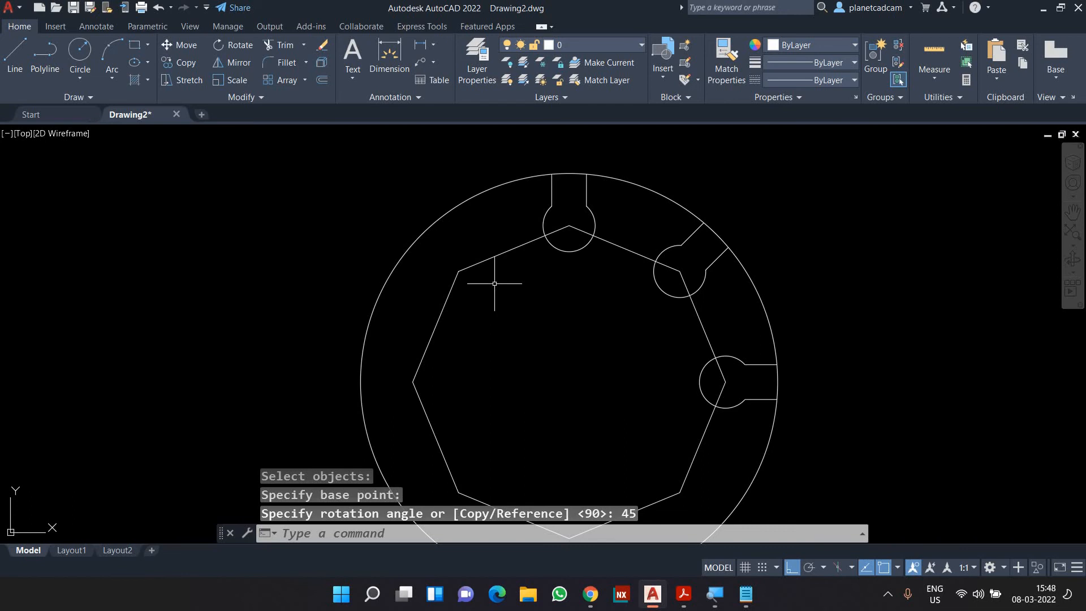
- Undo both slot rotations, the keyhole copies and the polygon
key(ctrl+z)
key(ctrl+z)
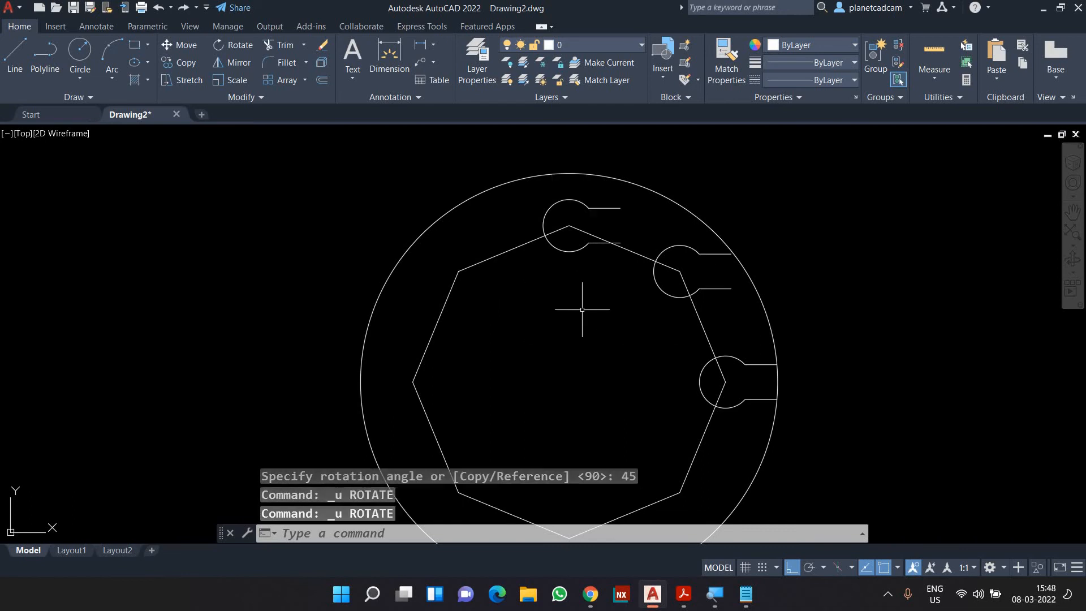
key(ctrl+z)
key(ctrl+z)
scroll(582, 309, down, 2)
middle_drag(581, 310, 629, 311)
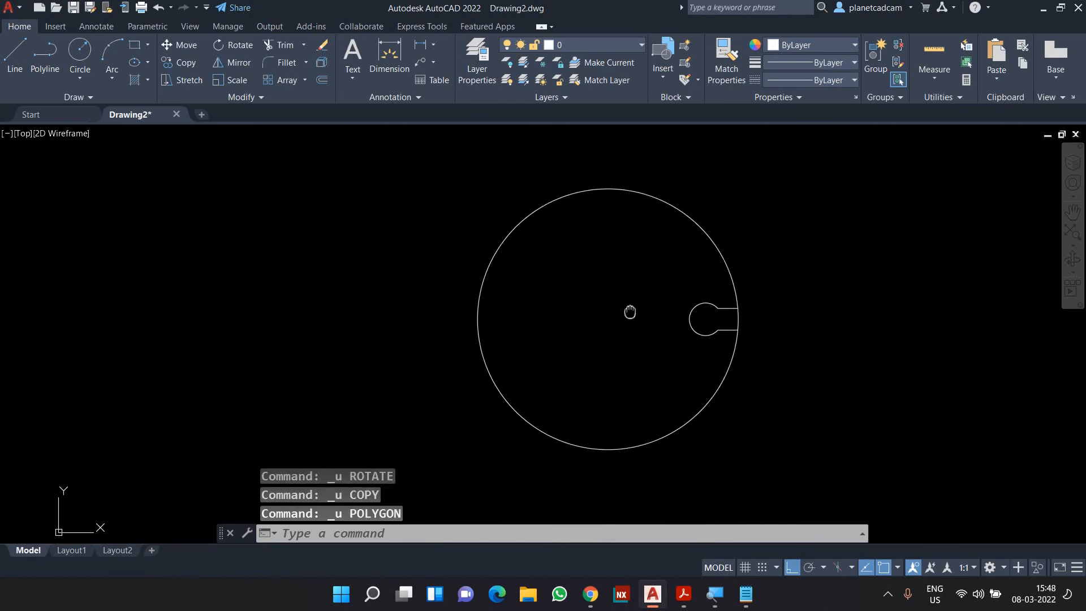
- Create a polar array of the keyhole slot's arc and two lines around the large circle's centre
text(ar)
key(Return)
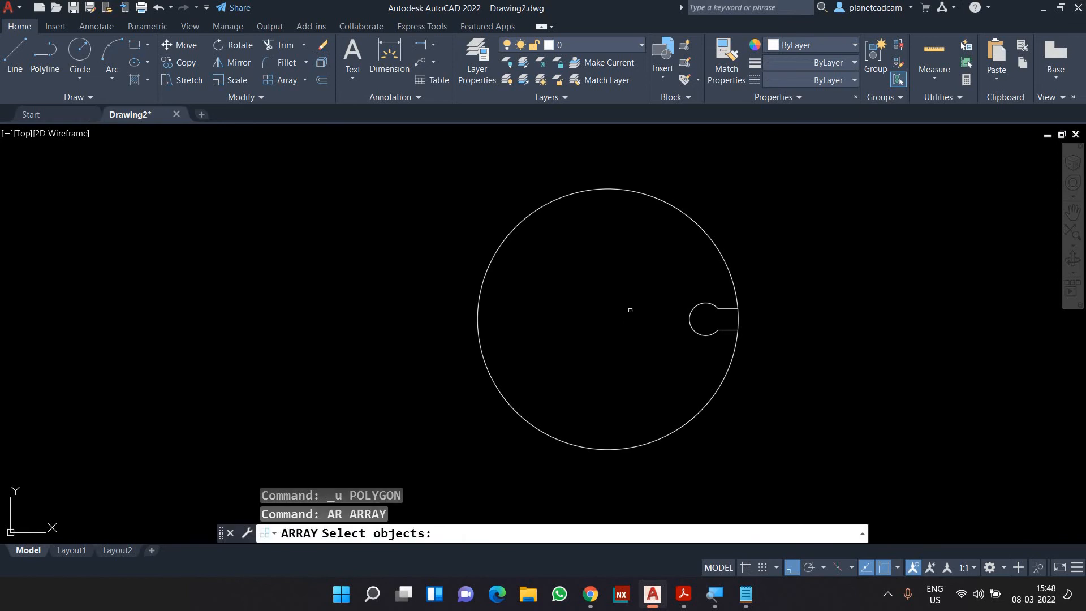
scroll(705, 334, up, 2)
click(643, 250)
click(783, 337)
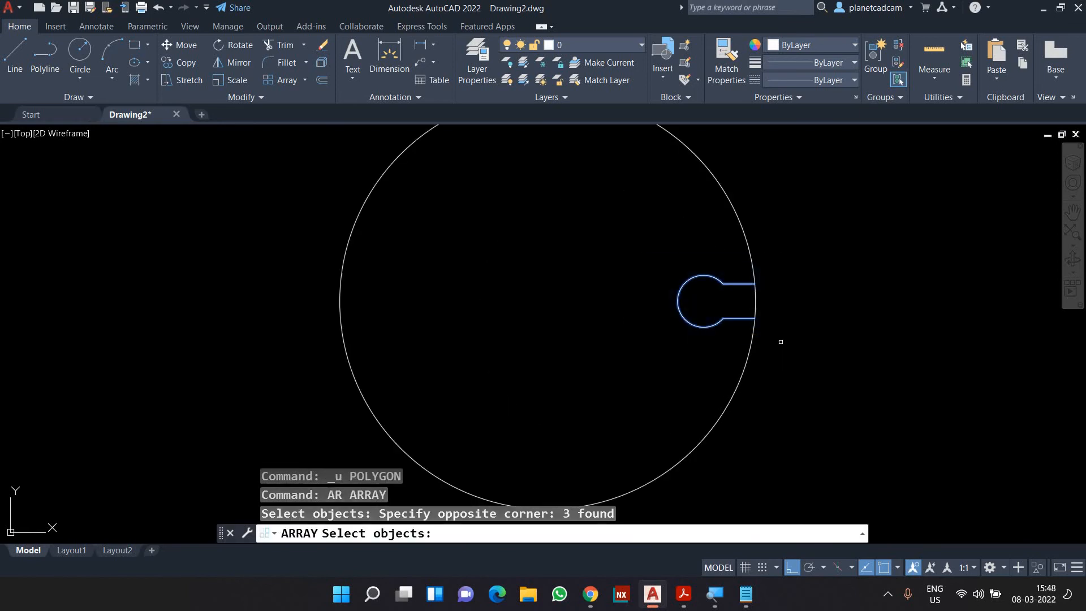
key(Return)
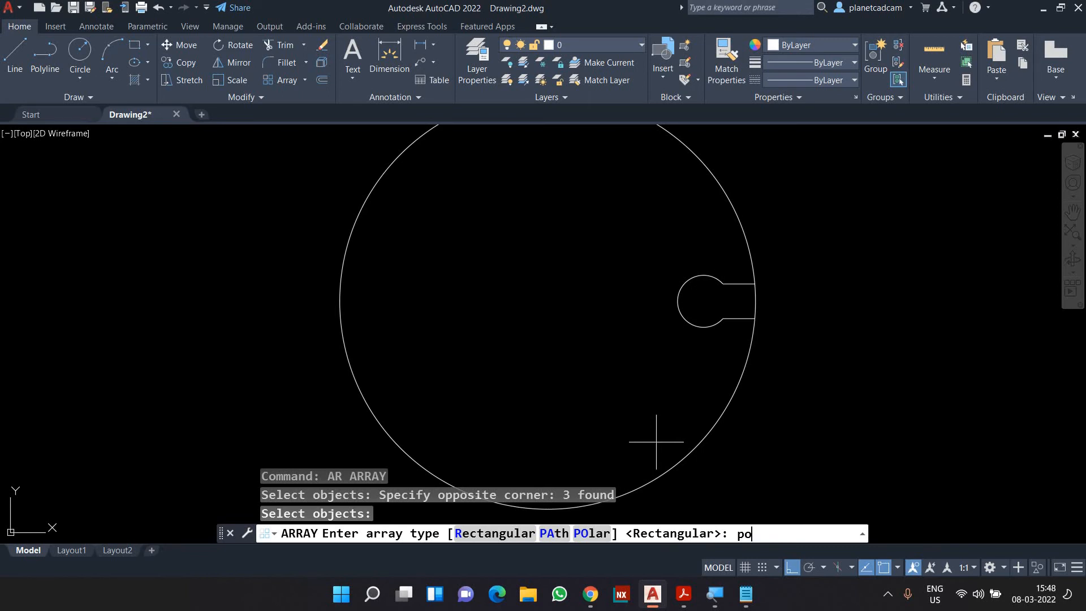
key(Return)
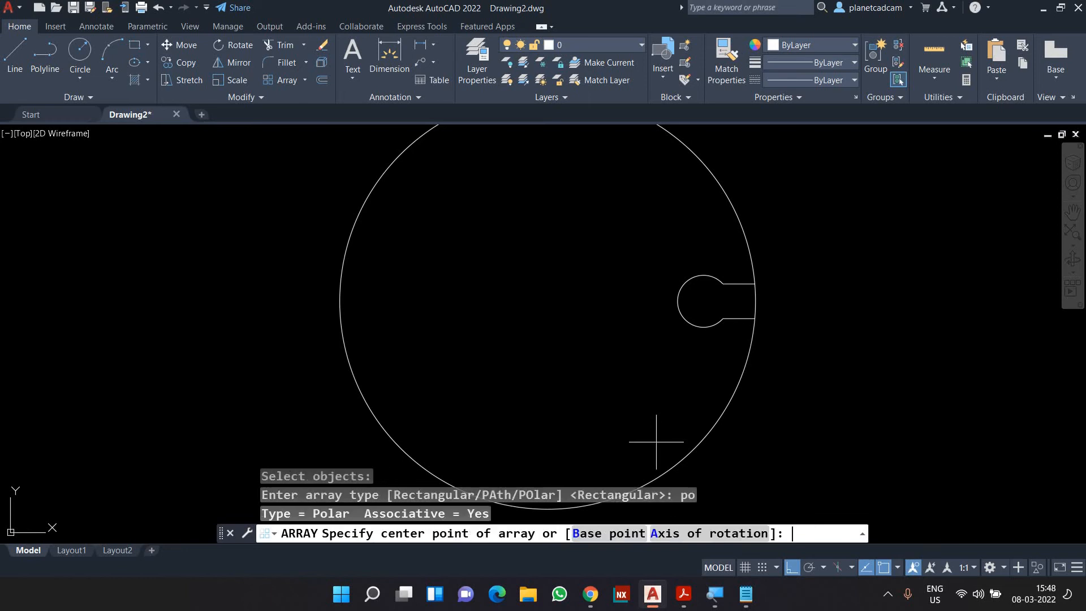
click(548, 301)
scroll(588, 345, down, 2)
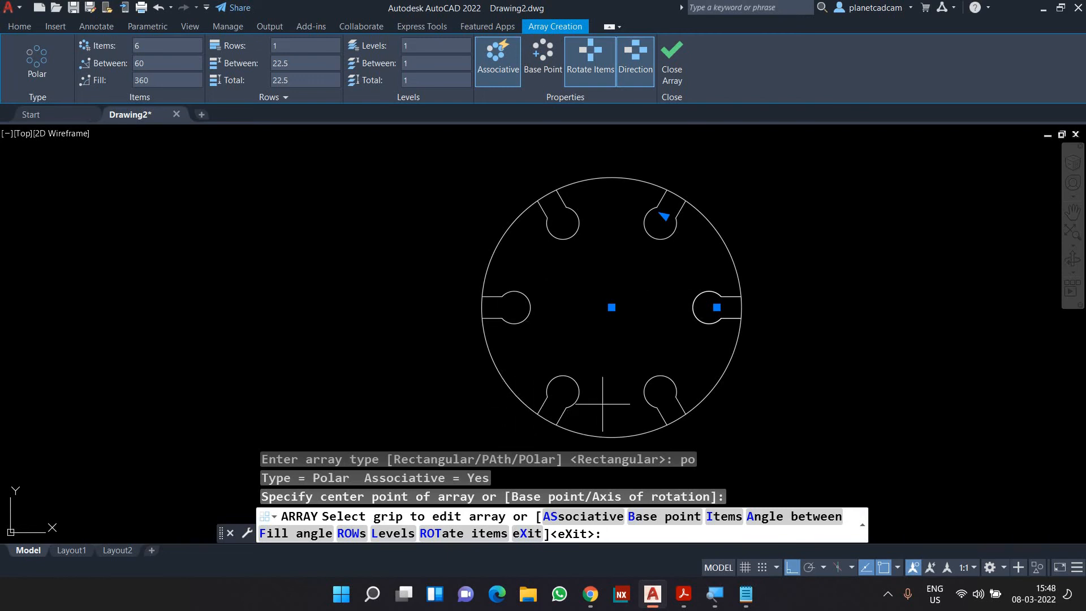
- Set the polar array's number of items to 10
click(147, 48)
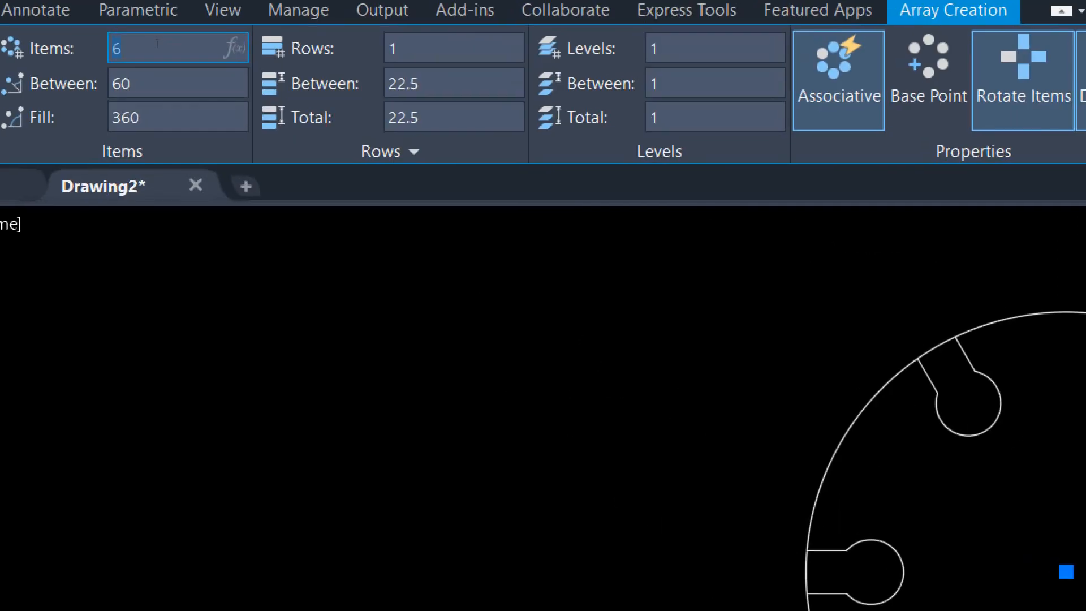
scroll(562, 484, down, 2)
mouse_move(562, 484)
middle_down()
mouse_move(191, 314)
mouse_move(137, 347)
middle_up()
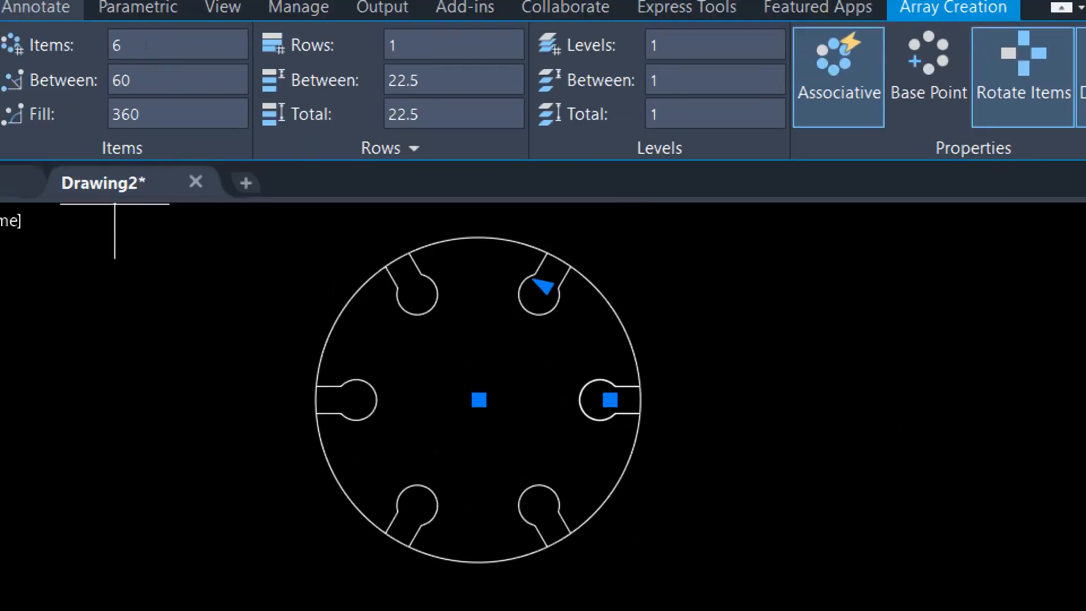
click(146, 45)
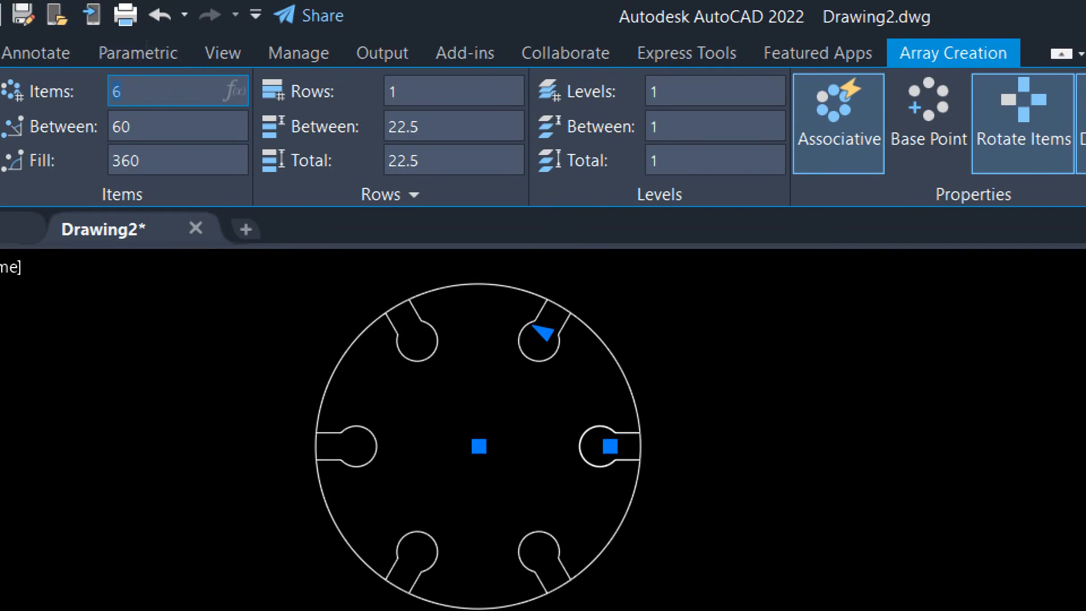
text(10)
key(Tab)
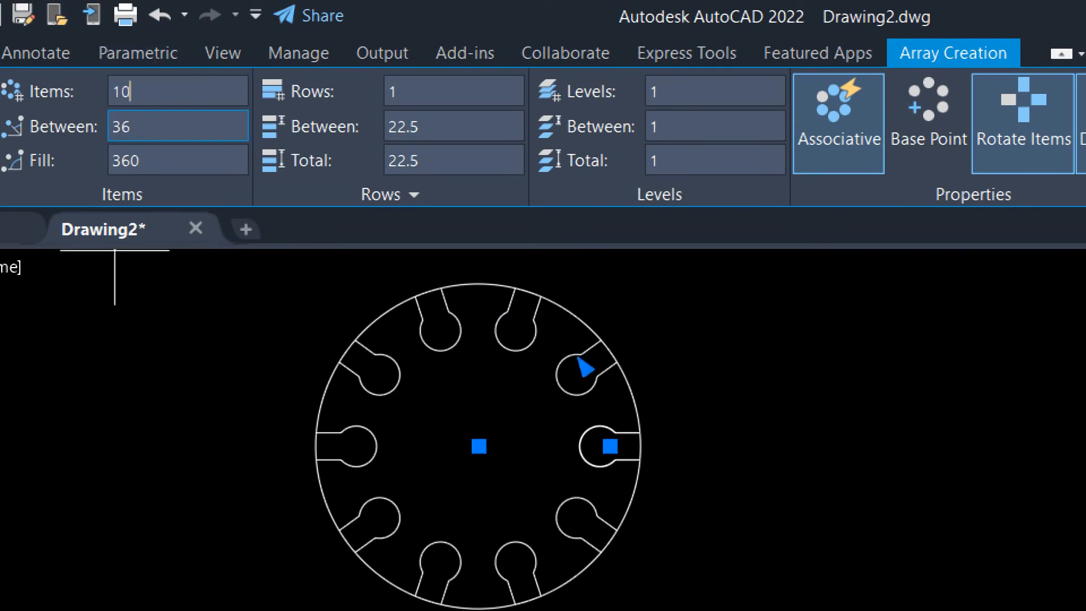
- Set the polar array's fill angle to 180 degrees
key(Tab)
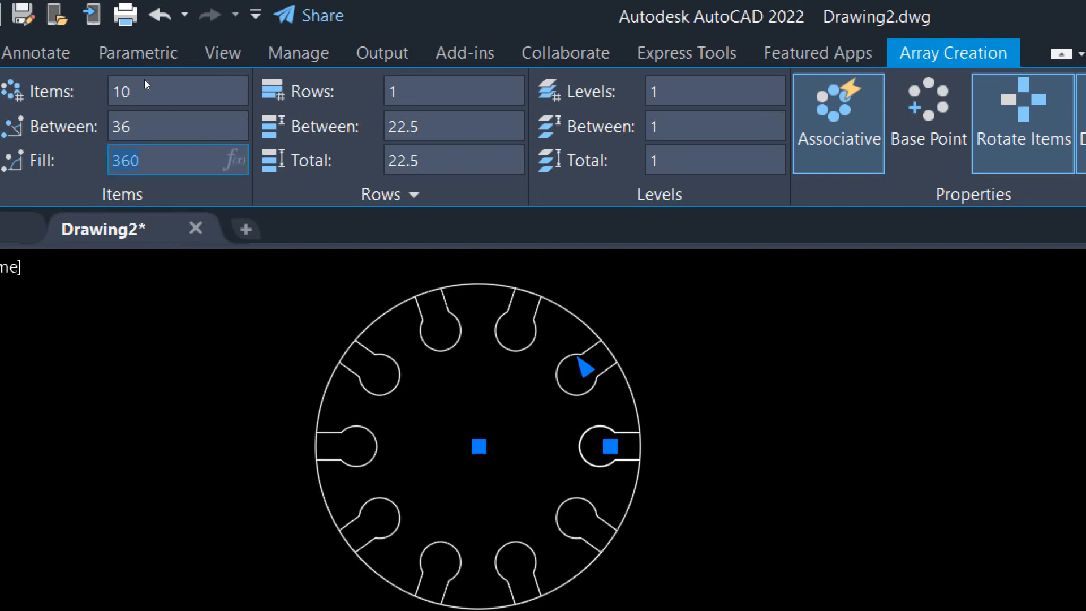
text(180)
key(Return)
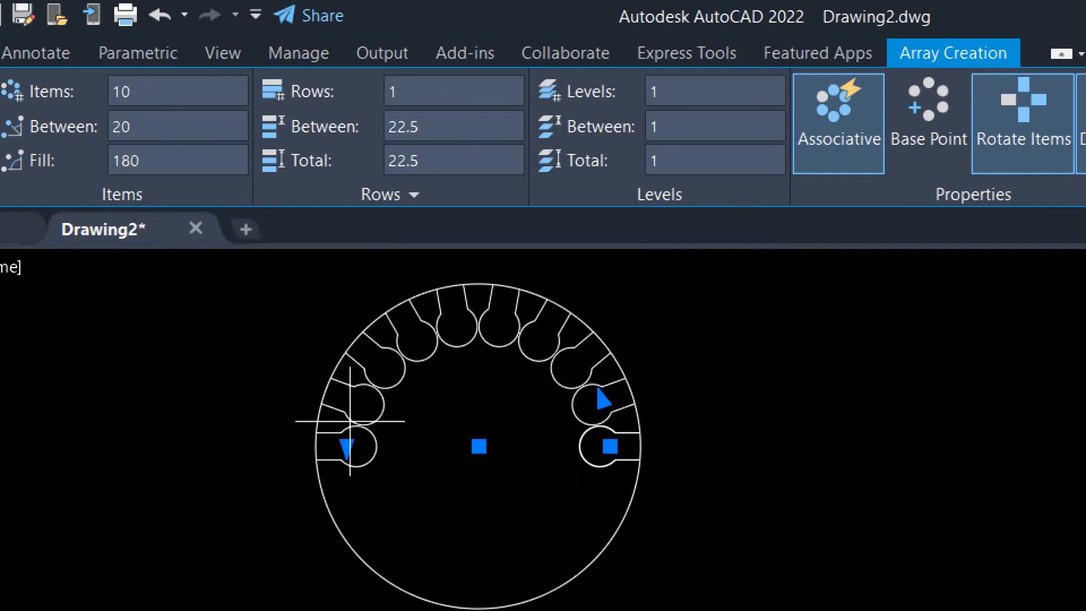
- Set the polar array's fill angle to 360 degrees and finish the array
click(158, 160)
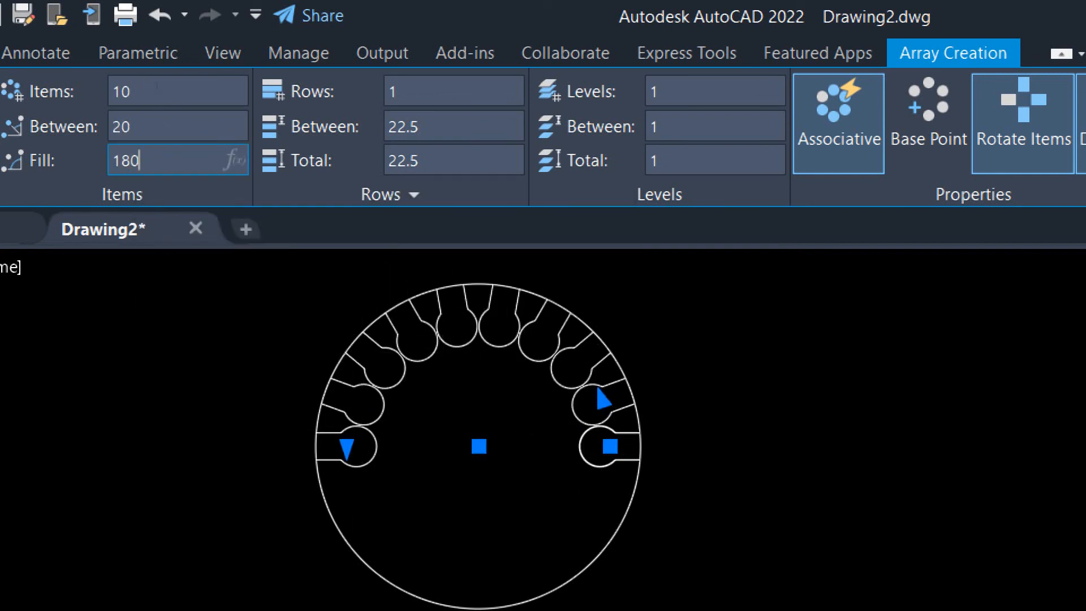
text(360)
key(Return)
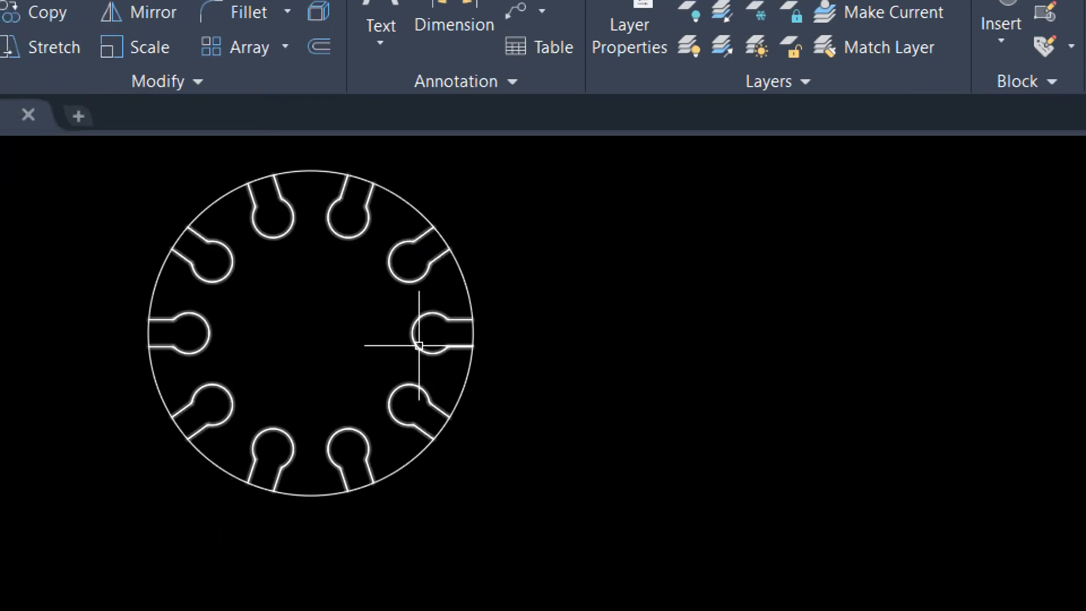
- Explode the polar array and erase the two top keyhole slots and the upper-right one
click(419, 344)
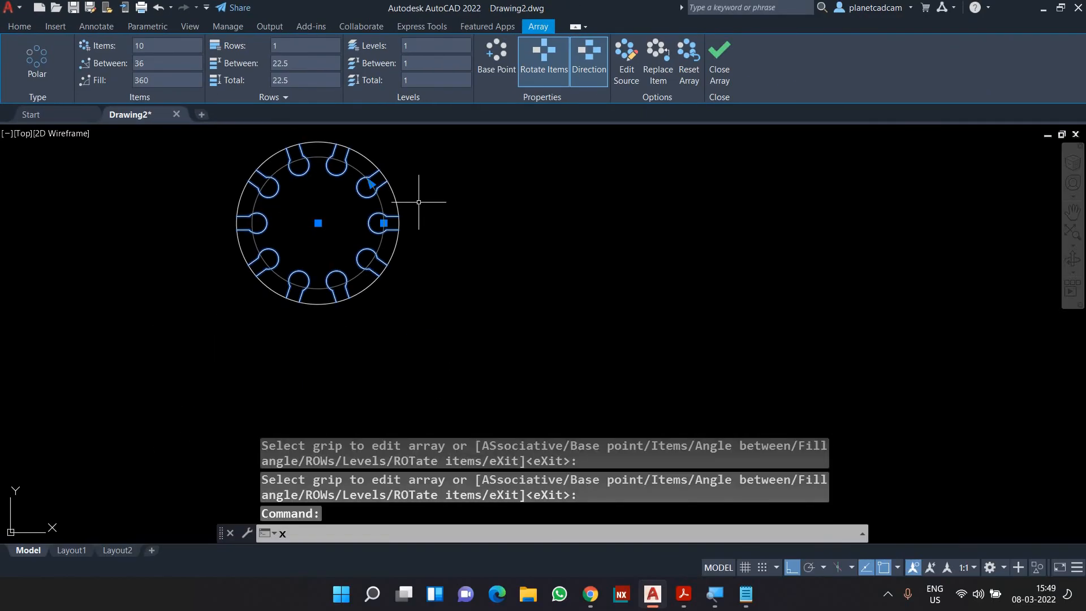
key(Return)
click(302, 167)
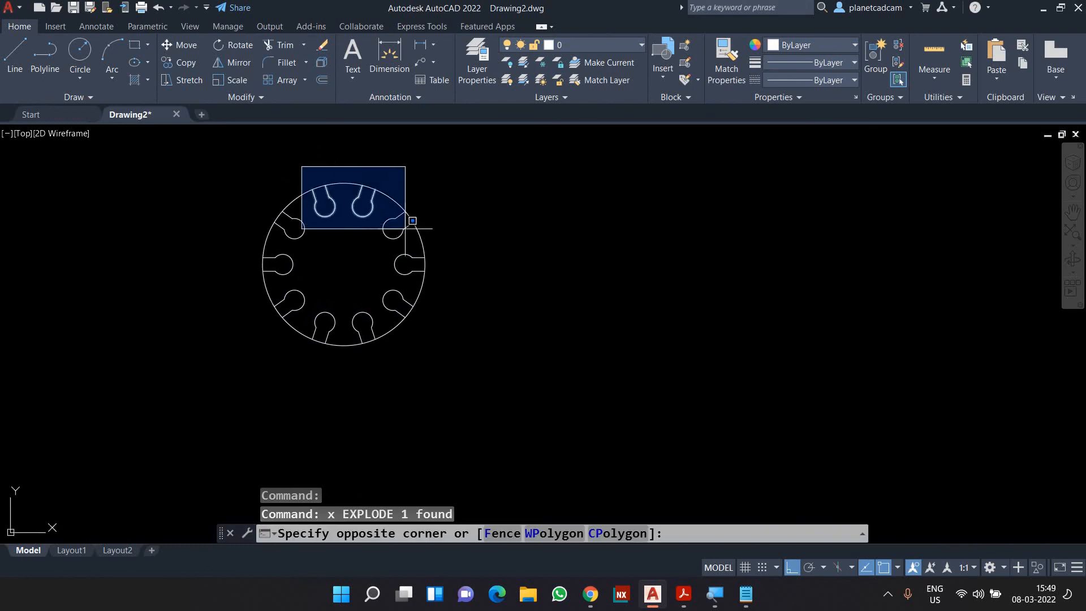
click(440, 244)
key(Delete)
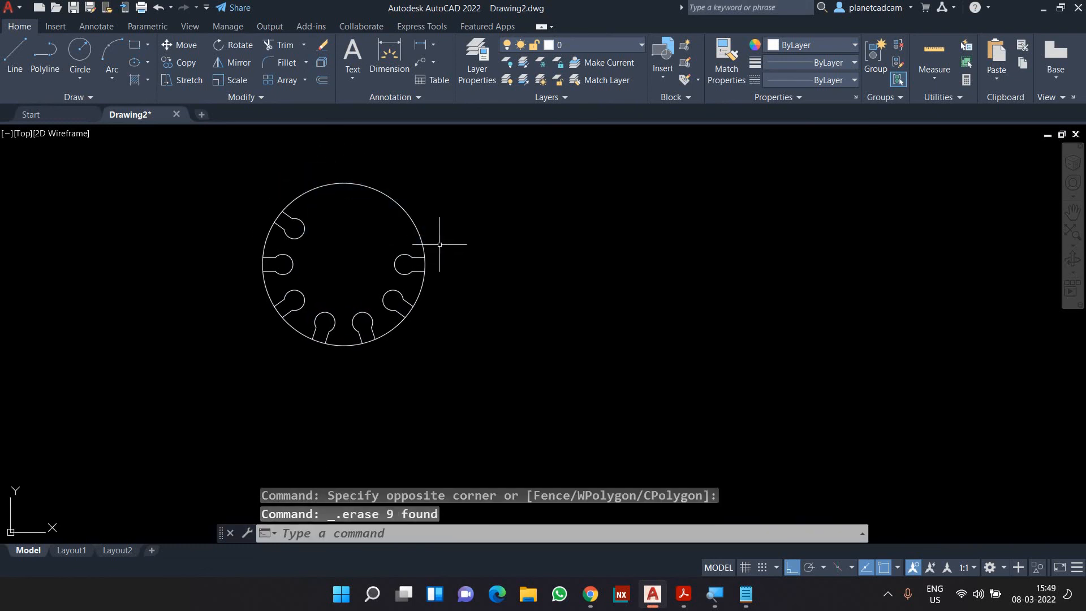
middle_drag(439, 244, 529, 273)
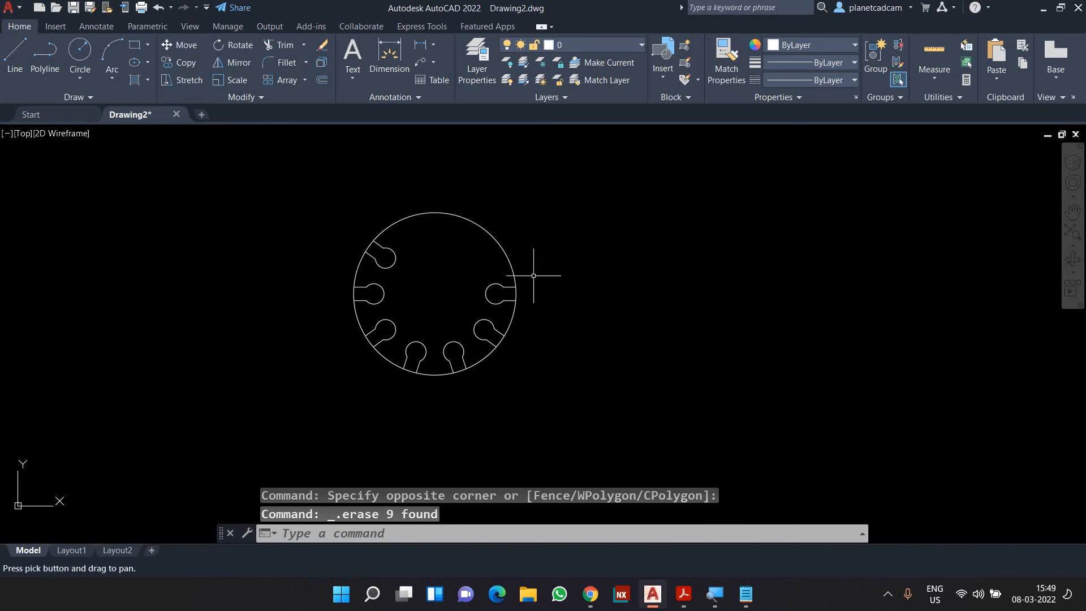
- Close the current drawing and open the Practice Drawings file, bringing the six-armed plate into view
click(176, 115)
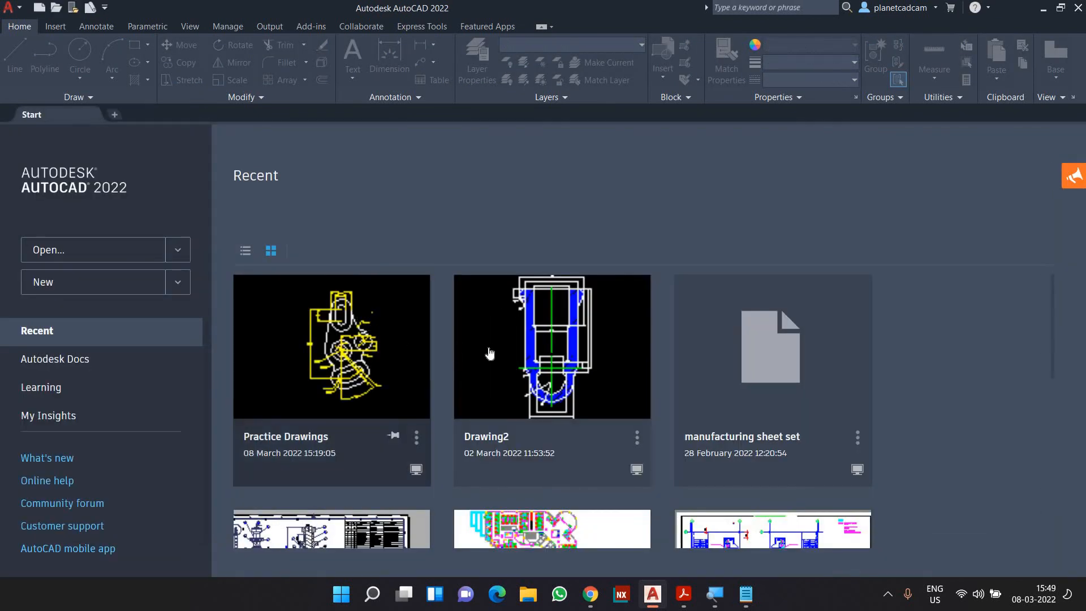
click(490, 348)
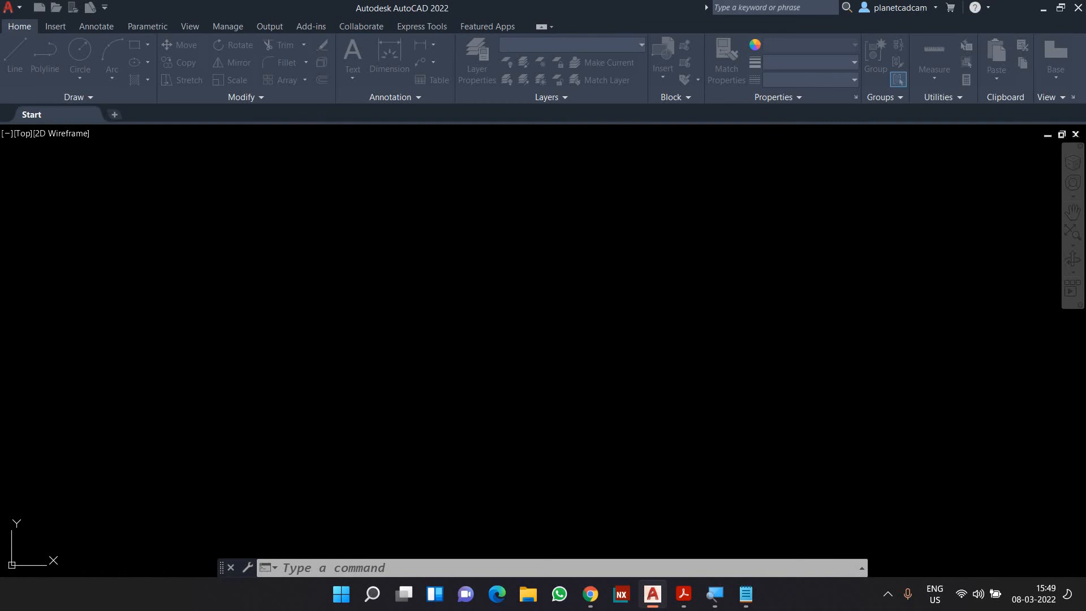
mouse_move(328, 372)
middle_down()
mouse_move(502, 318)
mouse_move(632, 252)
mouse_move(703, 192)
mouse_move(435, 265)
mouse_move(290, 279)
middle_up()
scroll(434, 265, down, 2)
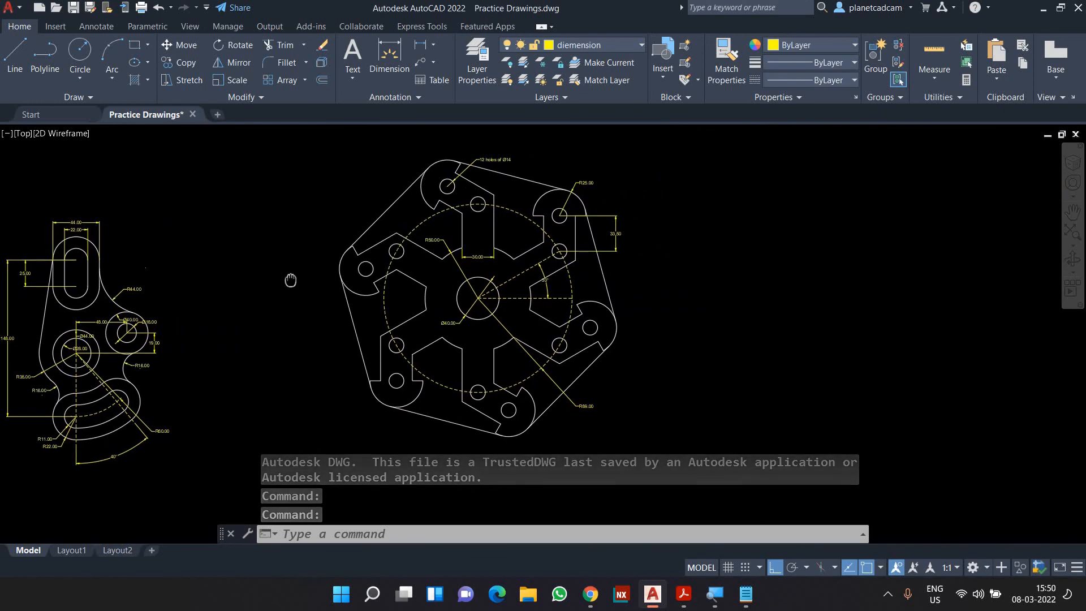
- Turn the diemension layer off to show the bare geometry, and turn it back on
click(585, 46)
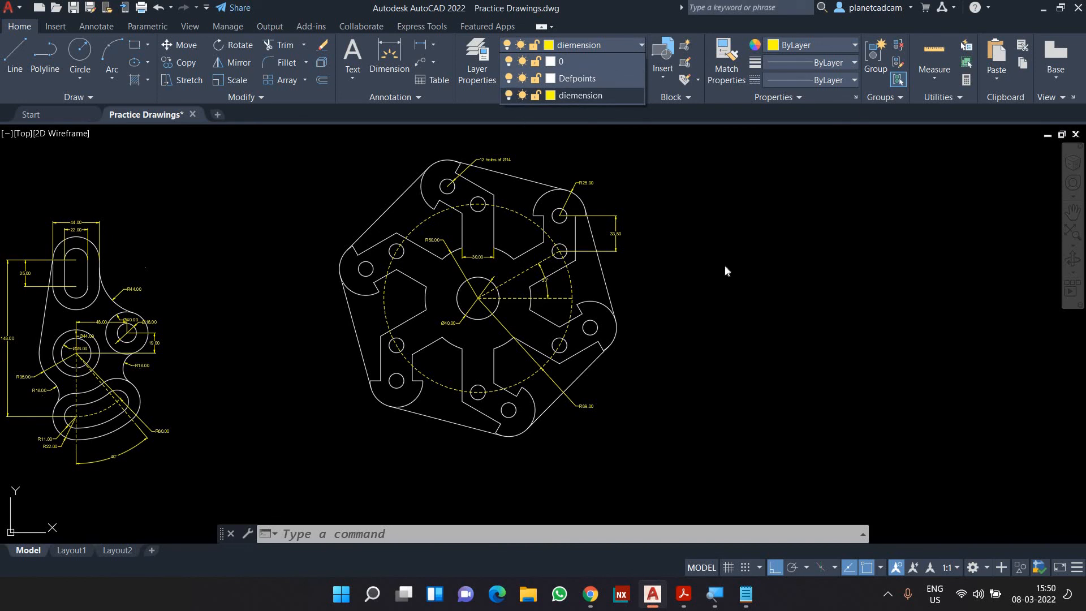
click(727, 271)
click(435, 270)
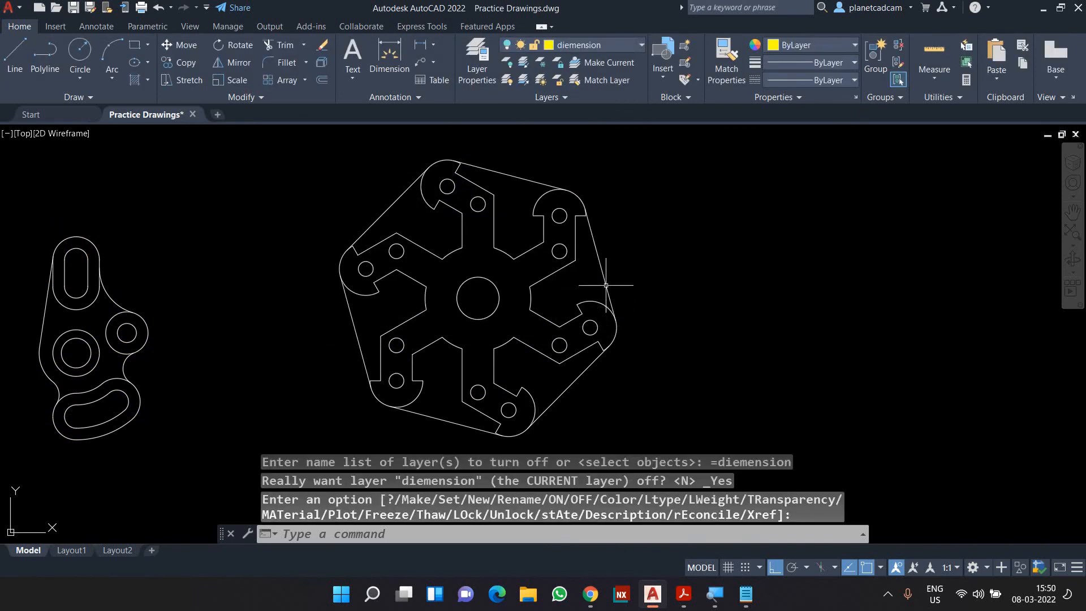
click(596, 49)
click(509, 96)
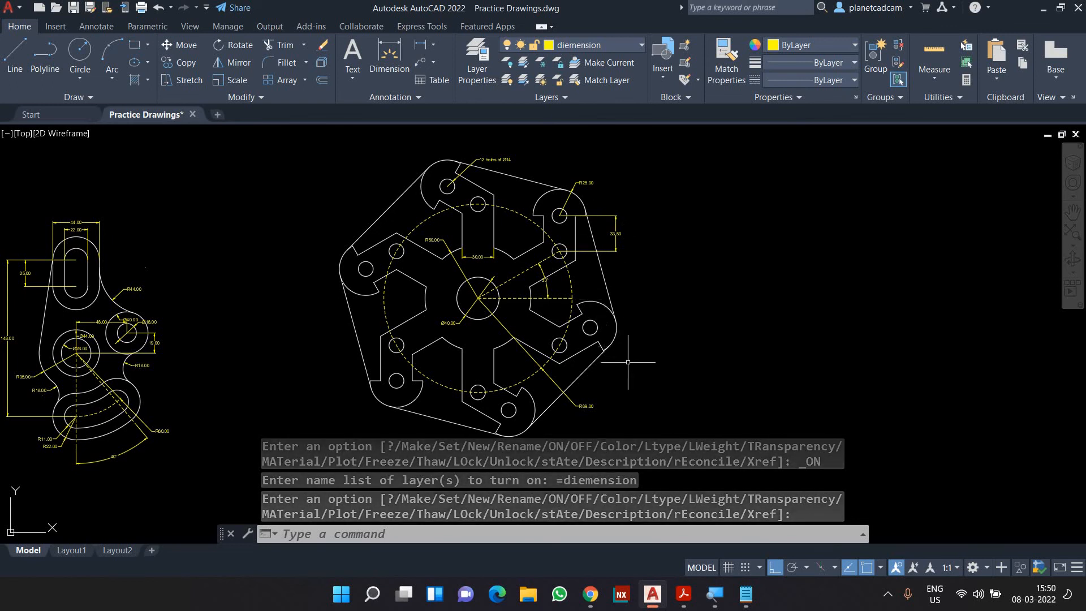
- Examine the six-armed plate's dimensions, covering the central hole, arm width, arc radii, hole sizes, hole spacing and angle
scroll(509, 339, up, 6)
middle_drag(449, 283, 449, 320)
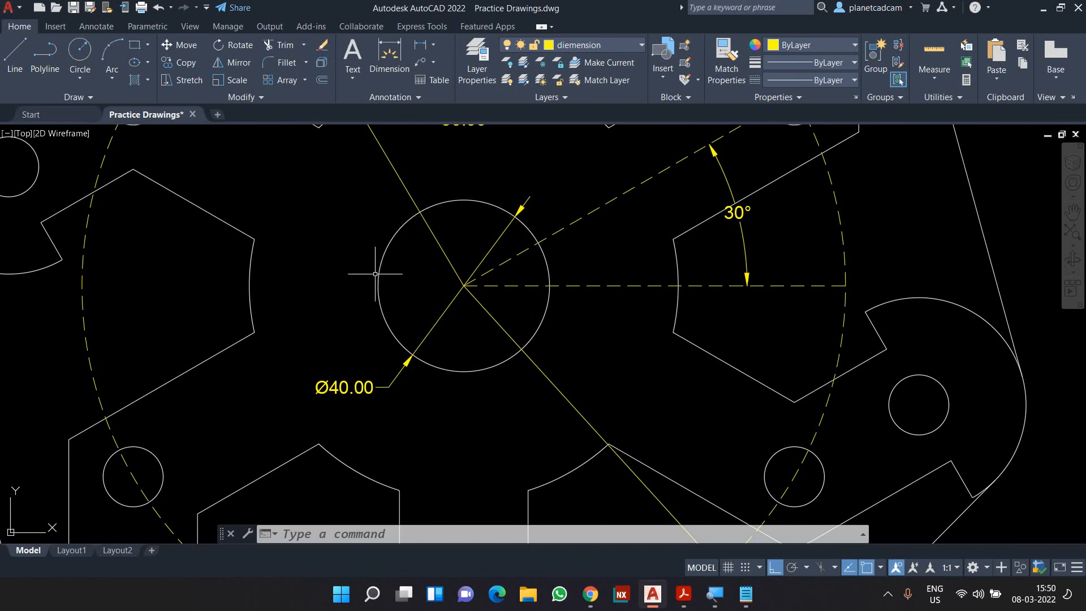
scroll(371, 390, down, 3)
middle_drag(374, 392, 398, 400)
middle_drag(457, 349, 436, 275)
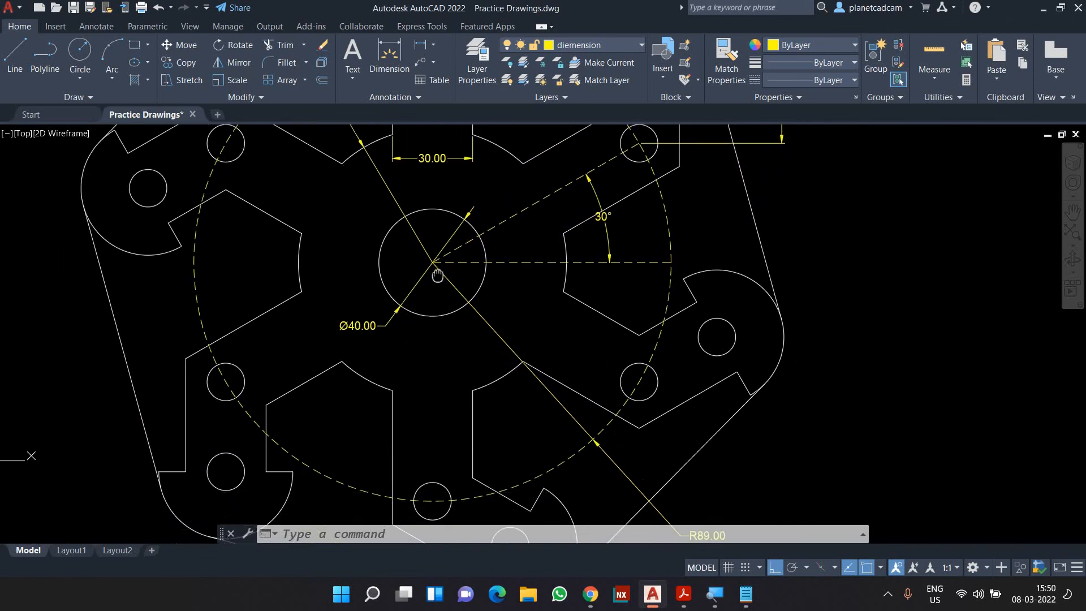
middle_drag(575, 395, 528, 230)
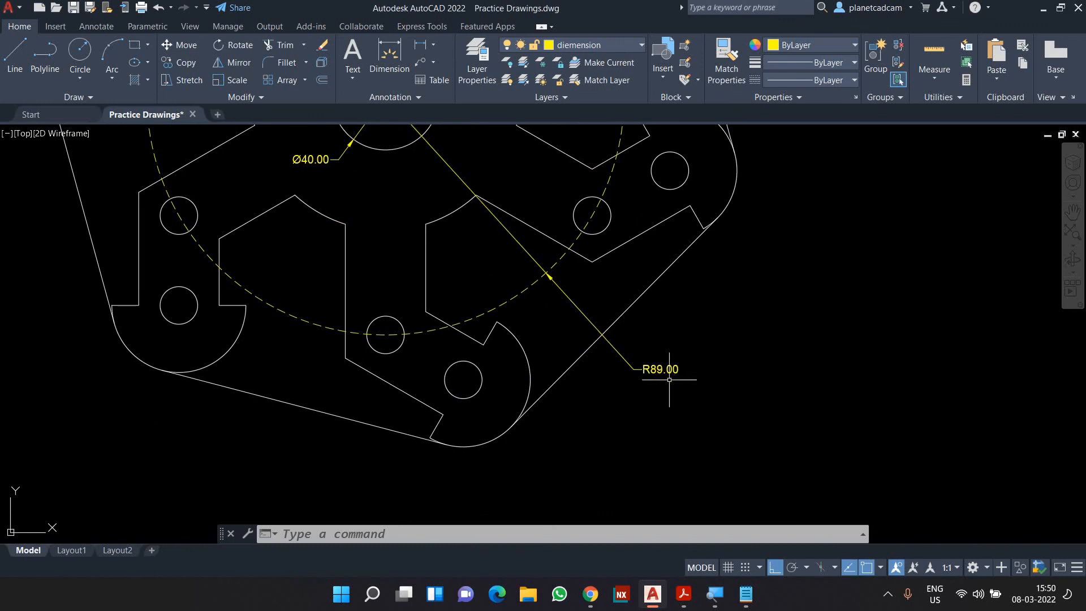
middle_drag(621, 284, 660, 530)
middle_drag(447, 242, 471, 382)
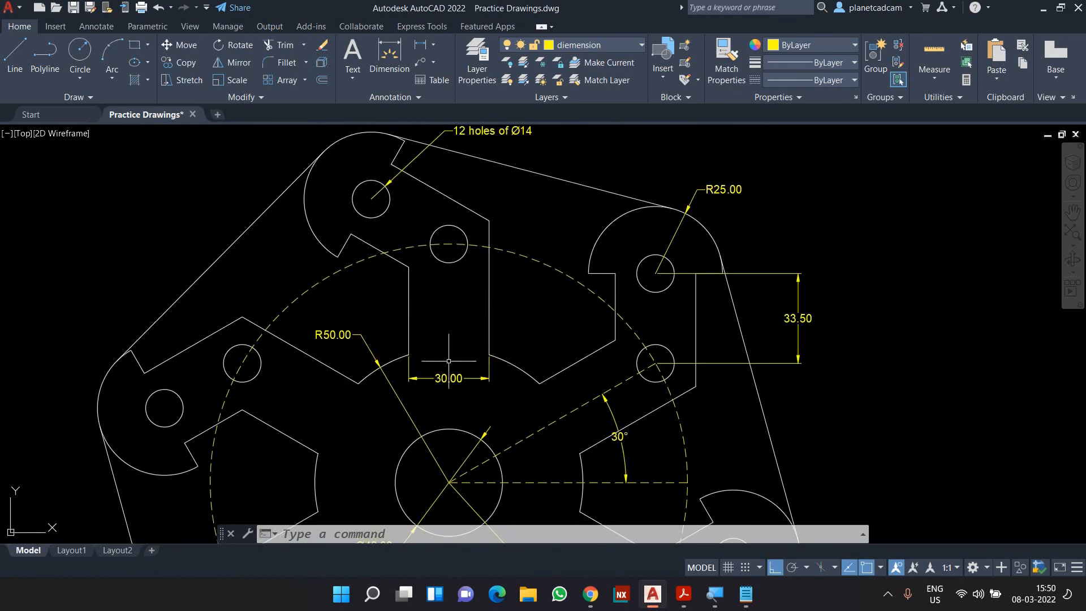
middle_drag(540, 405, 514, 391)
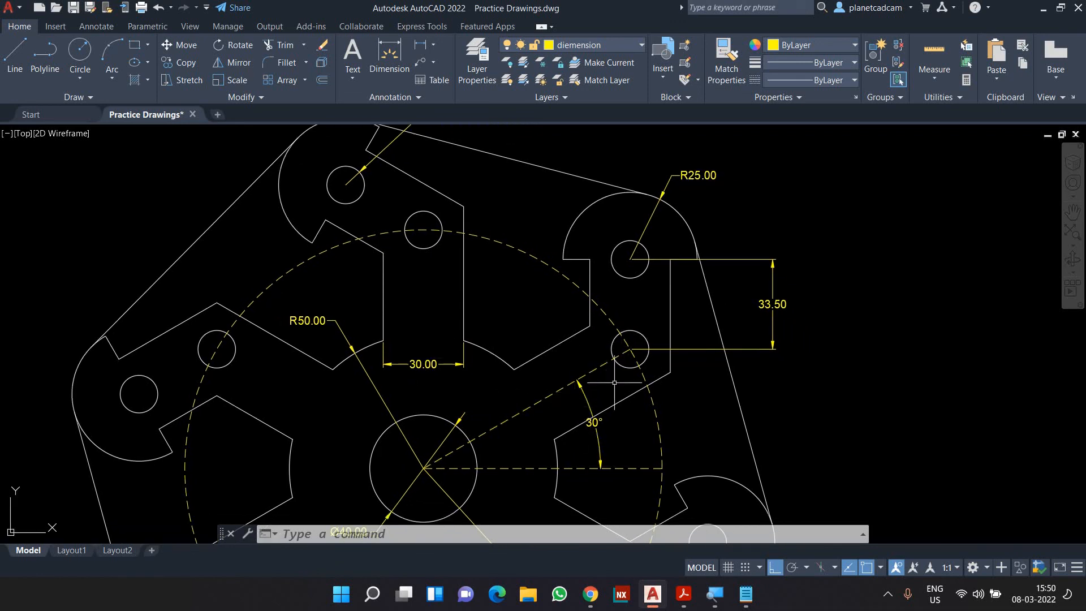
- Review the hooked arm ends with their arc radius, hole spacing and hole callout, and the six-armed plate's overall layout
middle_drag(604, 446, 571, 444)
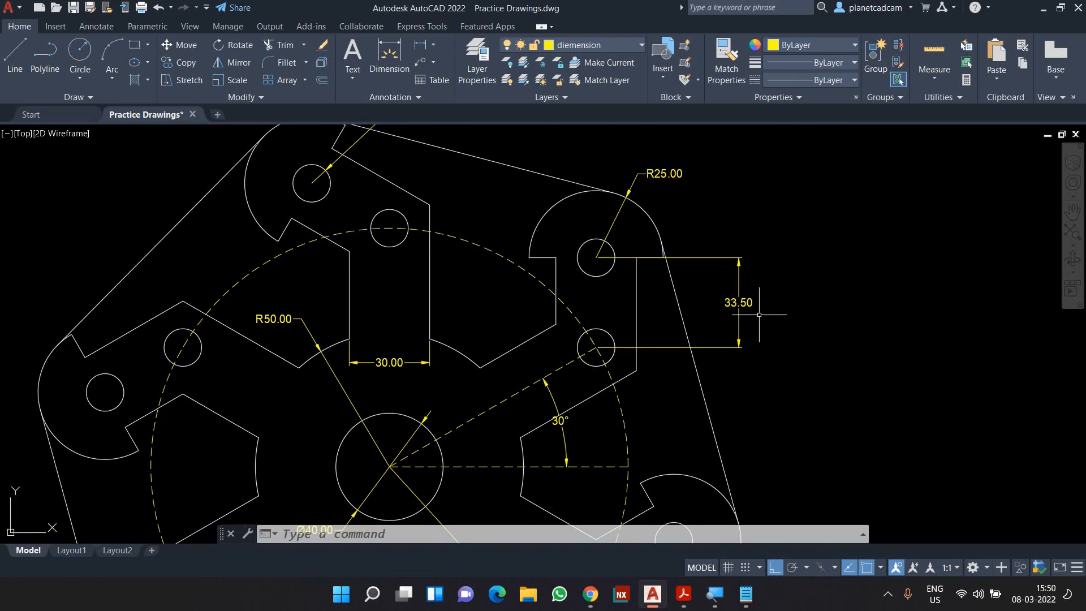
middle_drag(713, 257, 744, 324)
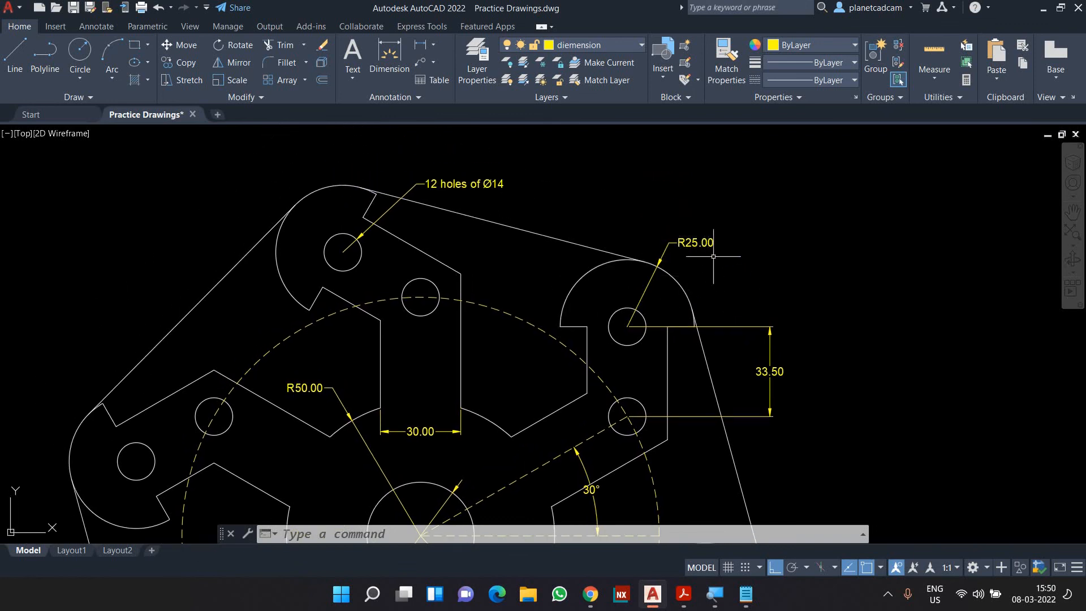
middle_drag(542, 224, 575, 231)
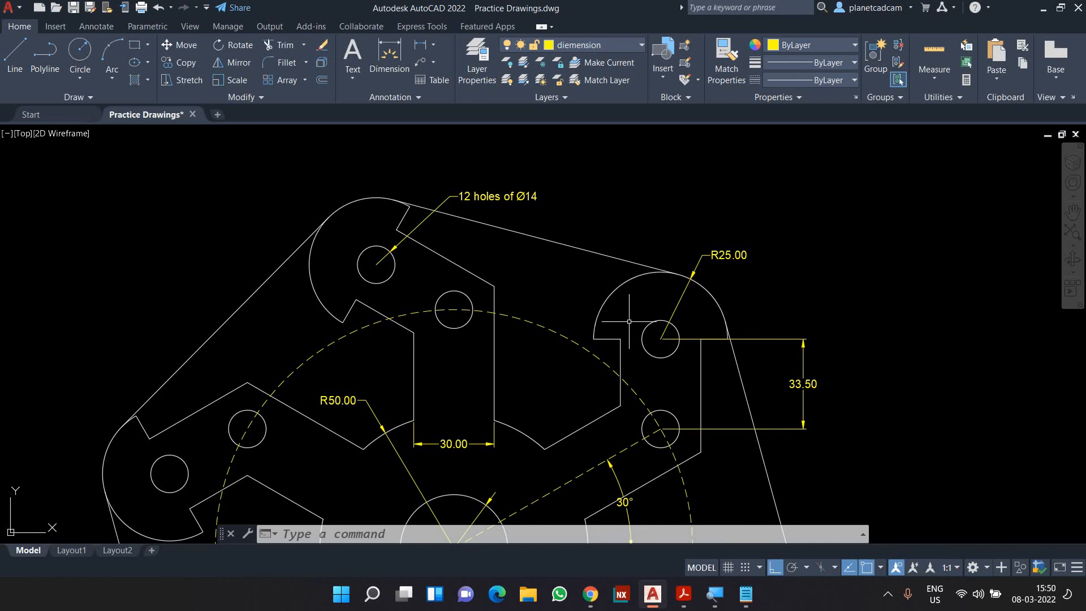
scroll(626, 389, down, 2)
middle_drag(587, 372, 615, 223)
scroll(616, 223, down, 2)
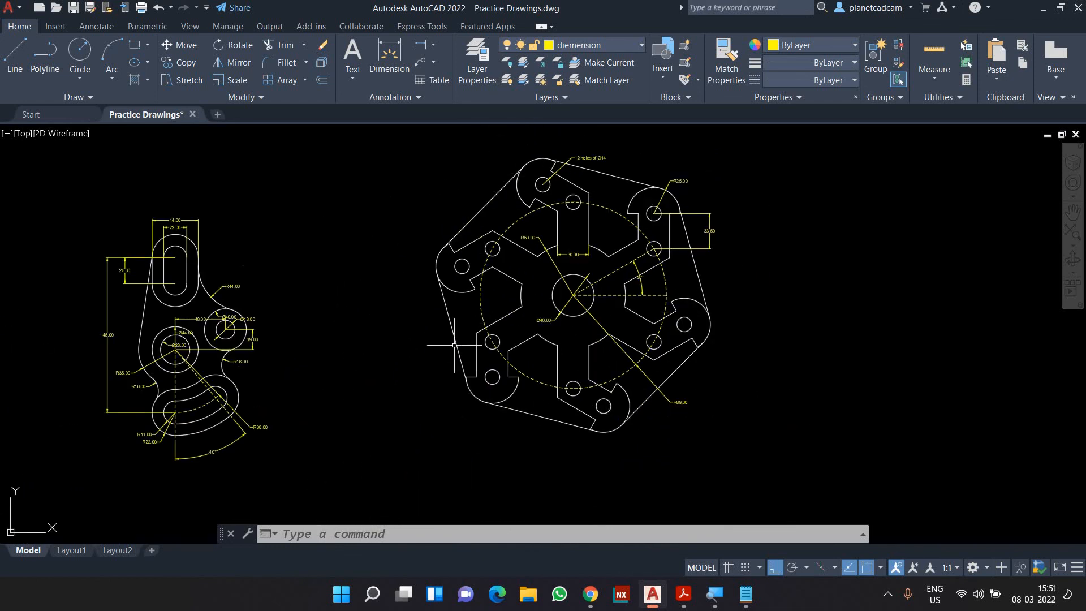
scroll(606, 153, up, 4)
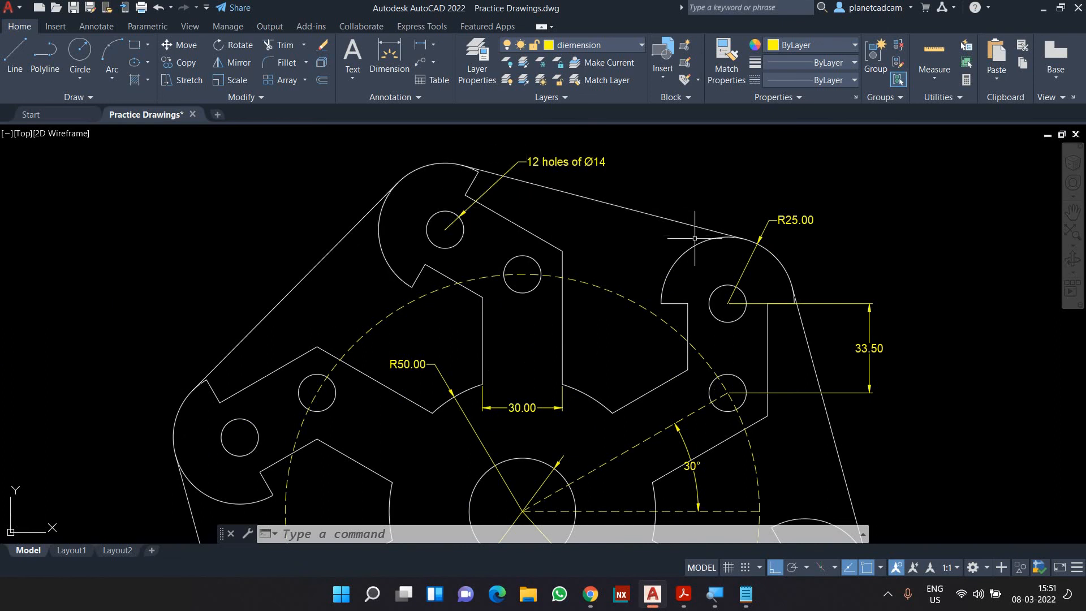
scroll(703, 246, down, 4)
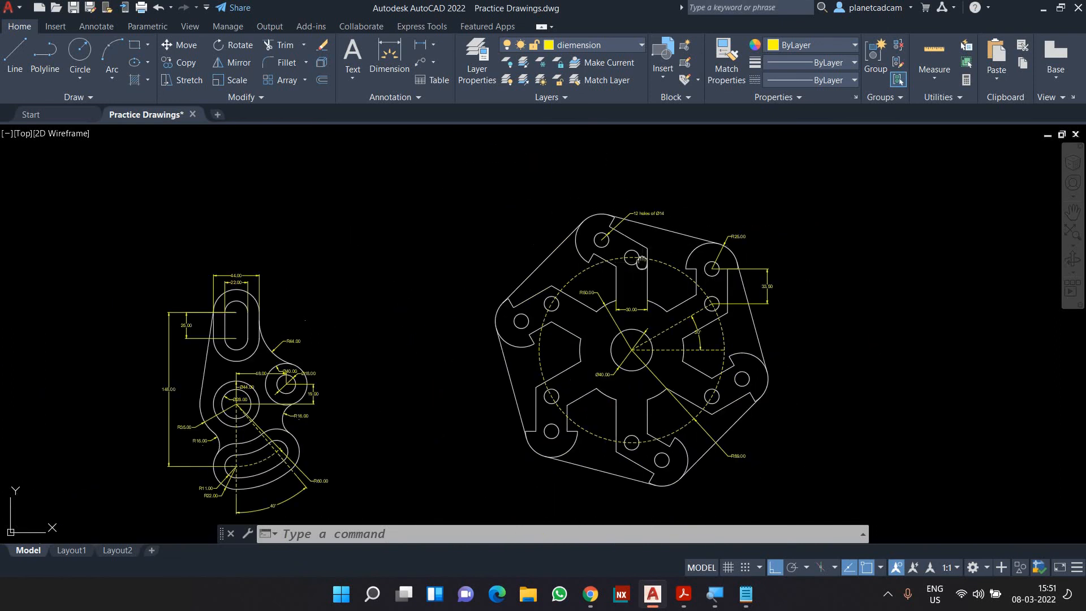
middle_drag(646, 257, 677, 233)
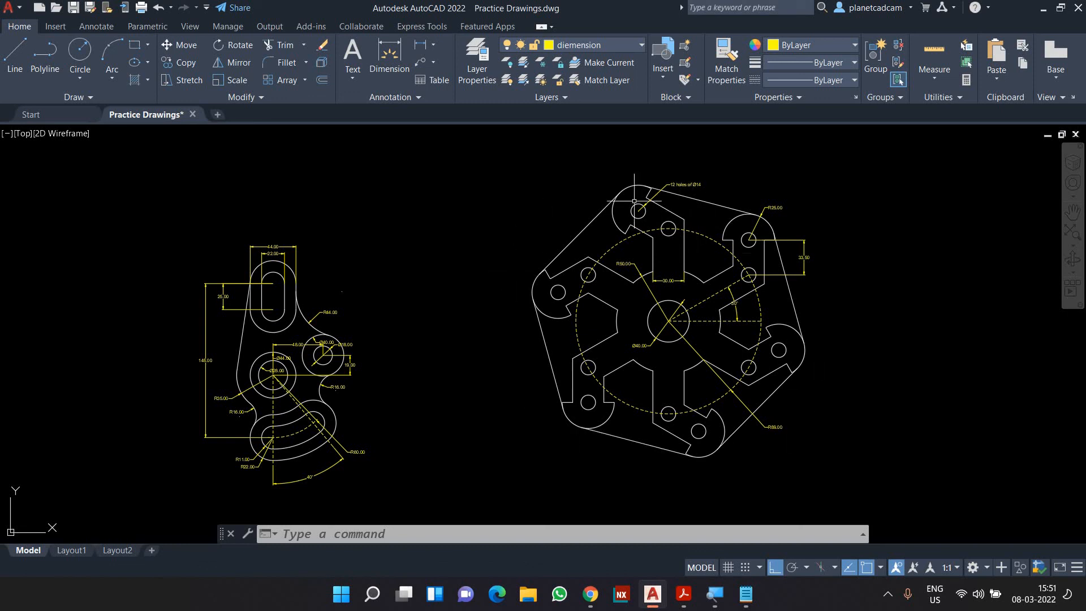
scroll(721, 309, up, 2)
scroll(710, 296, down, 2)
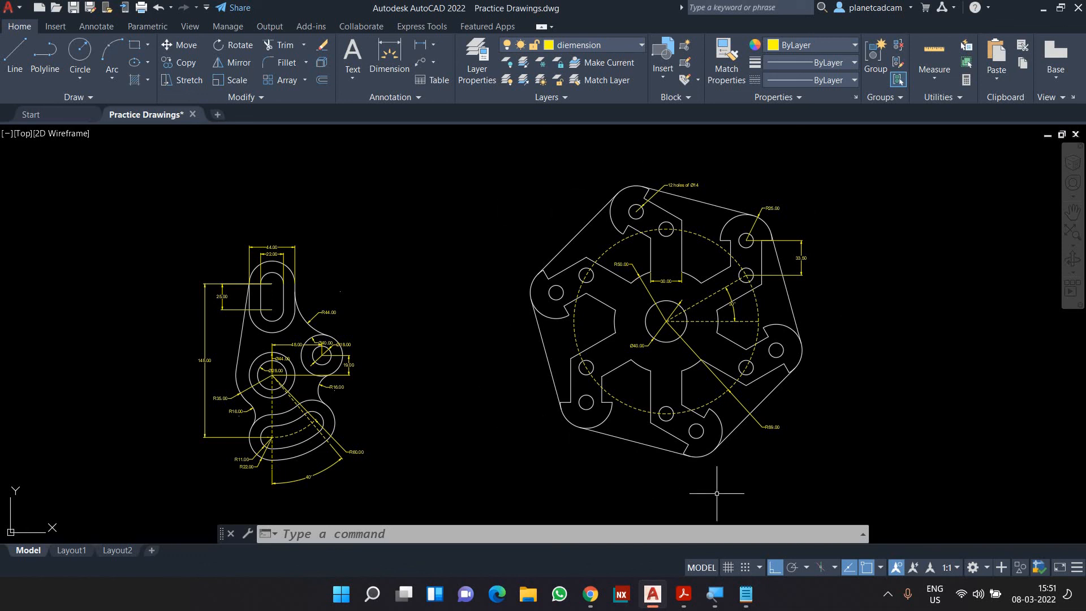
click(887, 594)
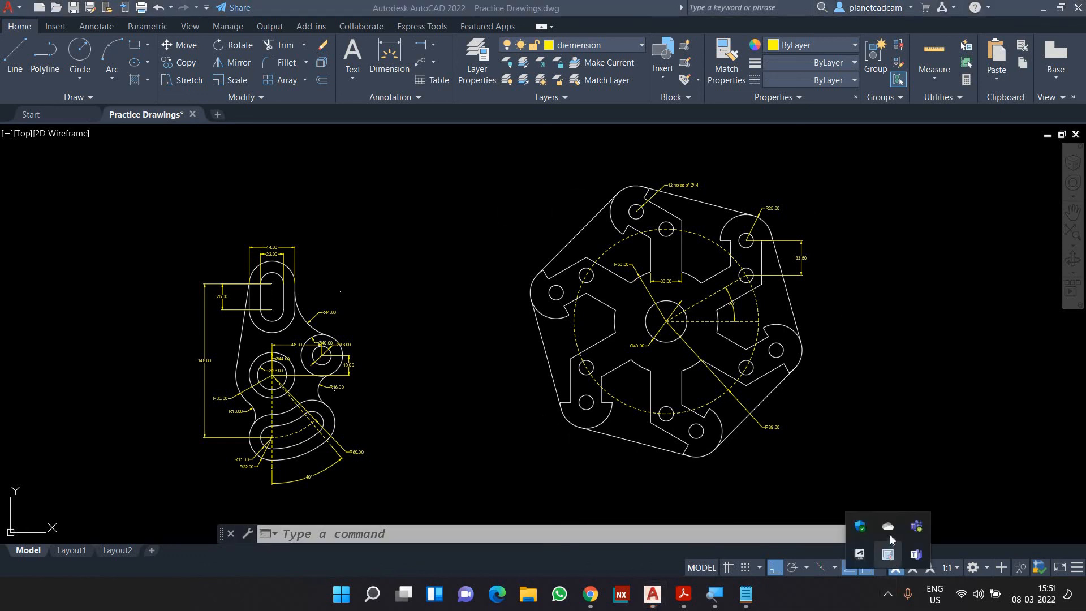